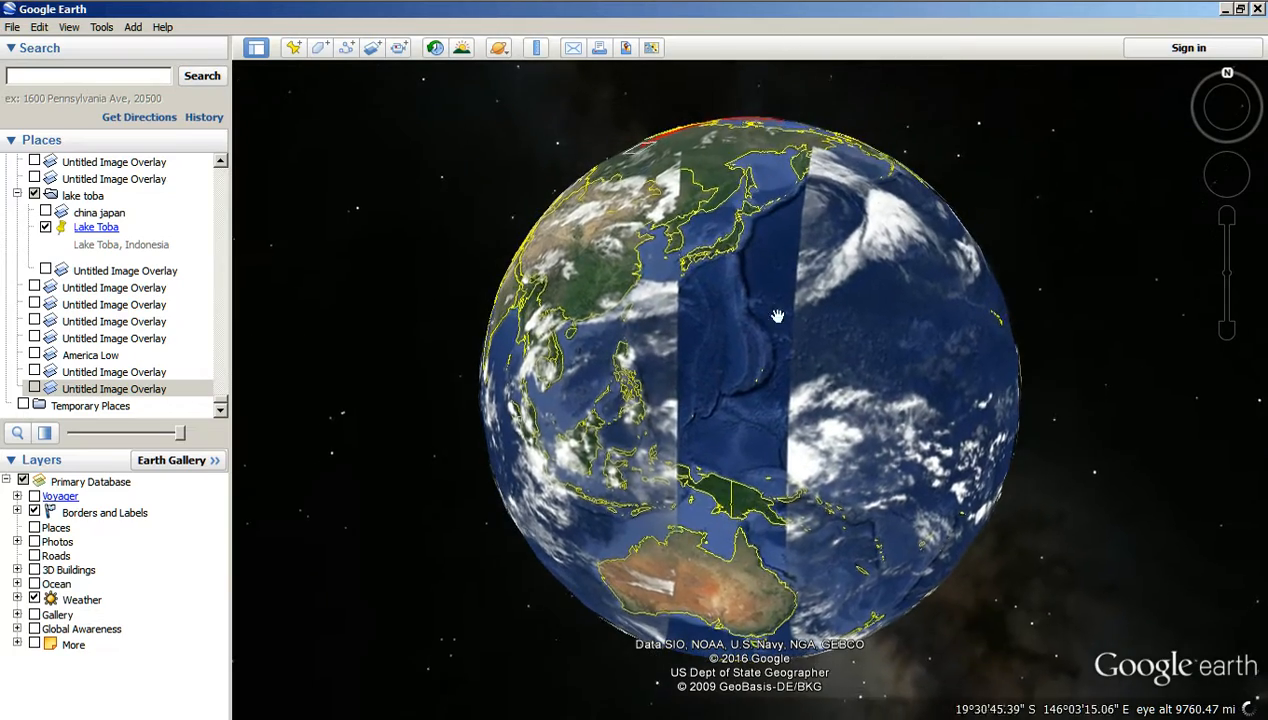
# Examine the cloud cover on the globe around East Asia, Australia and the western Pacific, including the gap in the weather imagery.
pyautogui.moveTo(748, 614); pyautogui.dragTo(747, 526)
pyautogui.moveTo(741, 163); pyautogui.dragTo(781, 269)
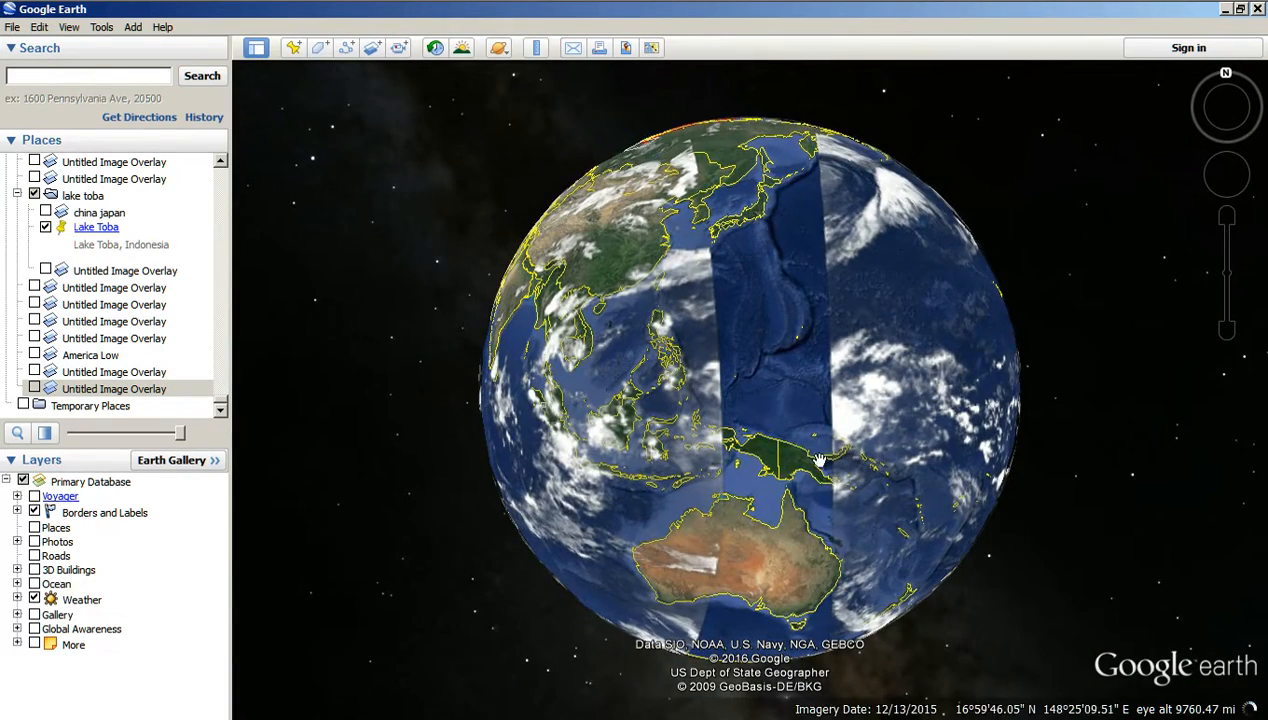
pyautogui.moveTo(789, 315); pyautogui.dragTo(758, 357)
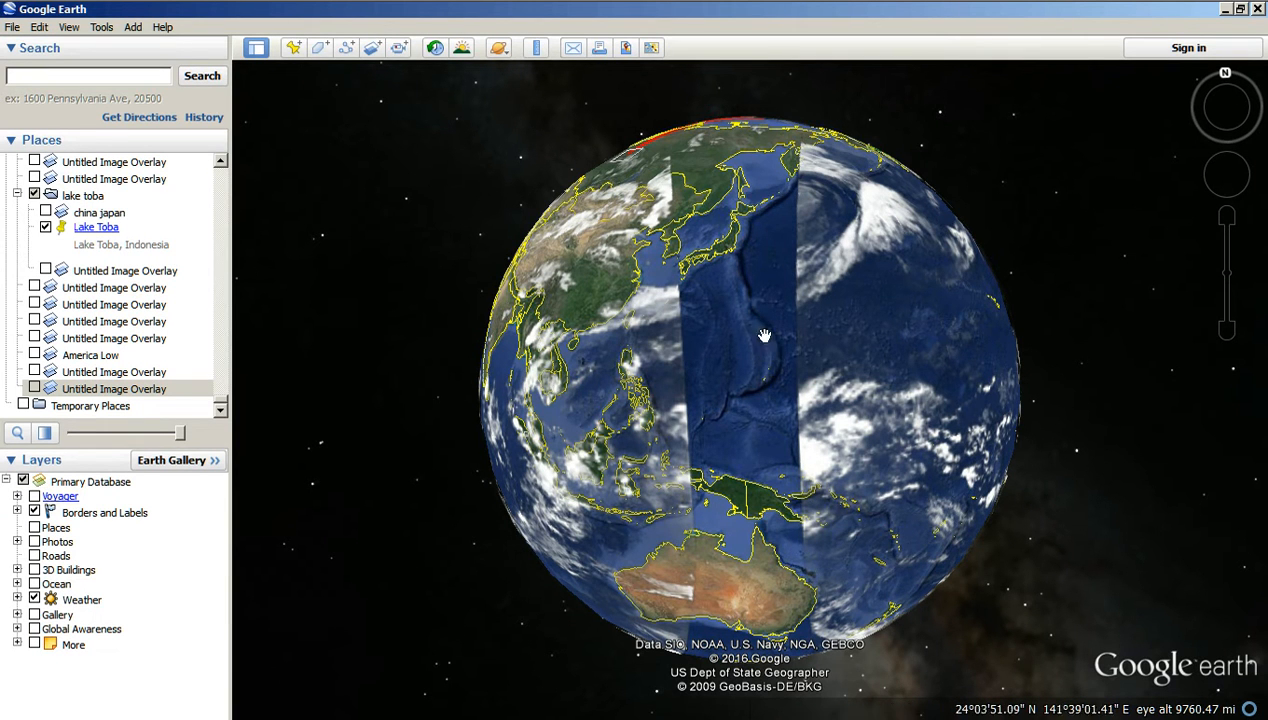
pyautogui.scroll(-3, 760, 370)
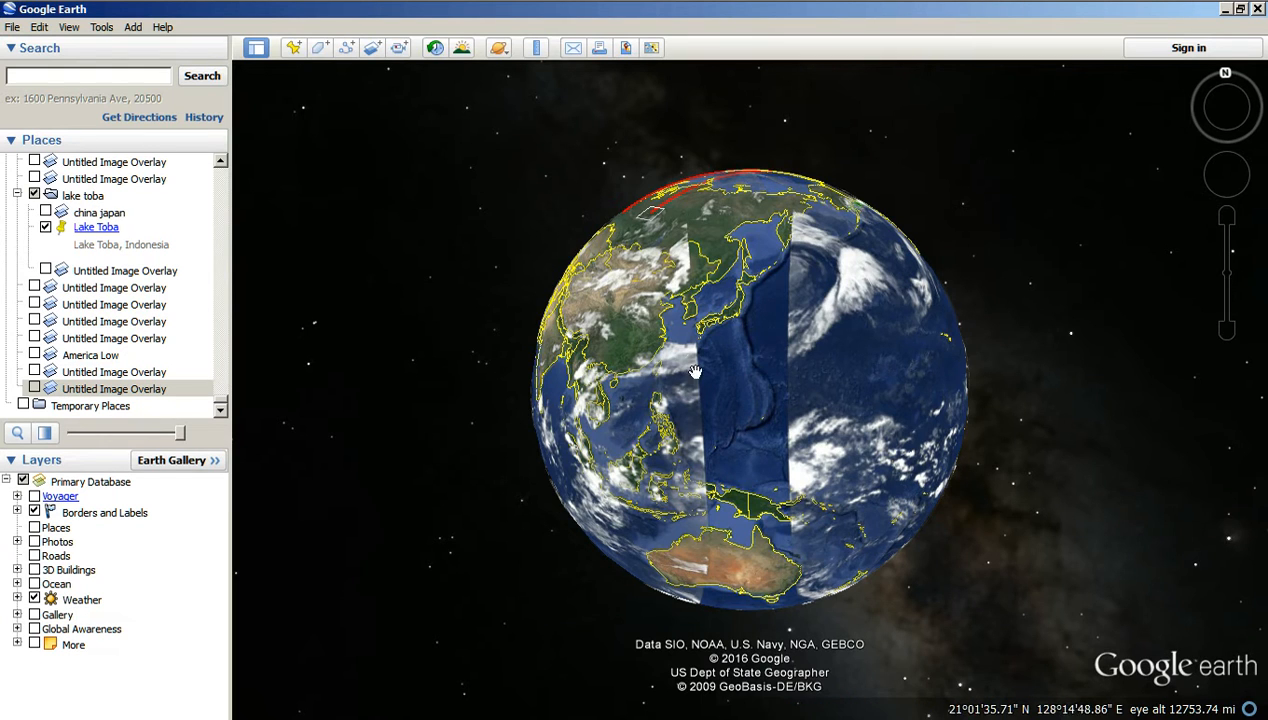
pyautogui.moveTo(717, 349); pyautogui.dragTo(713, 427)
pyautogui.scroll(2, 730, 448)
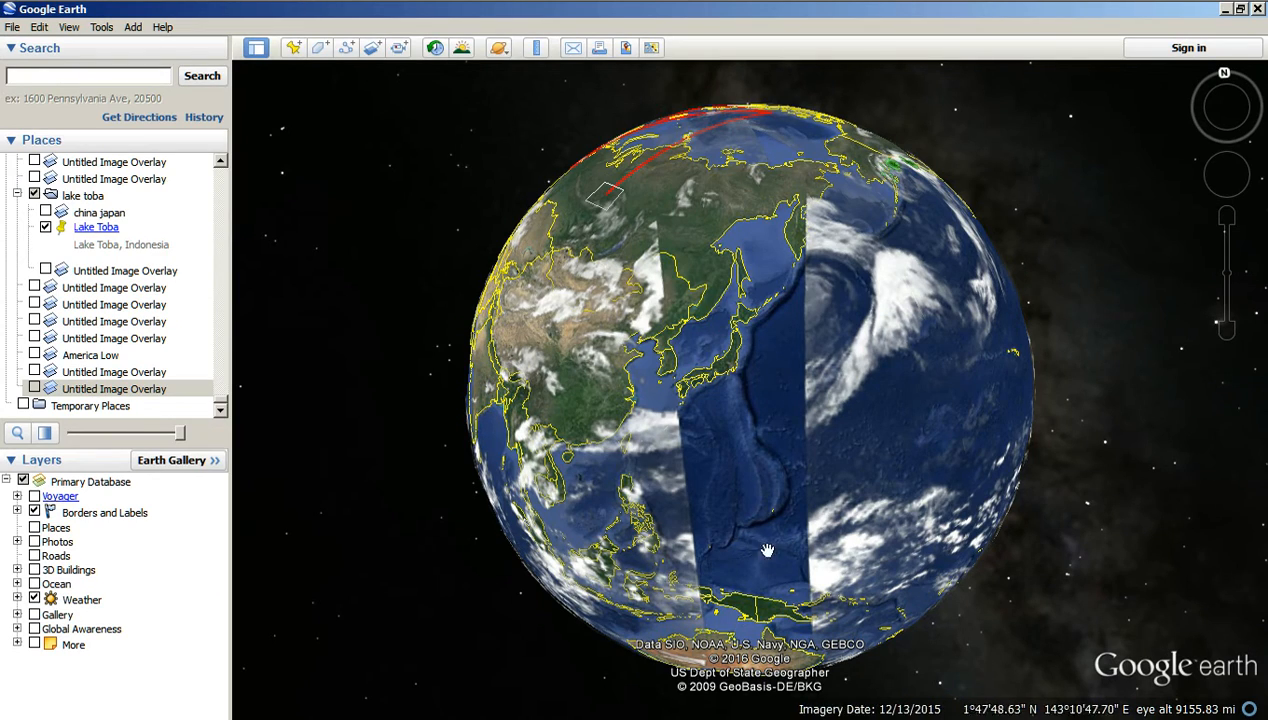
pyautogui.moveTo(715, 509); pyautogui.dragTo(720, 420)
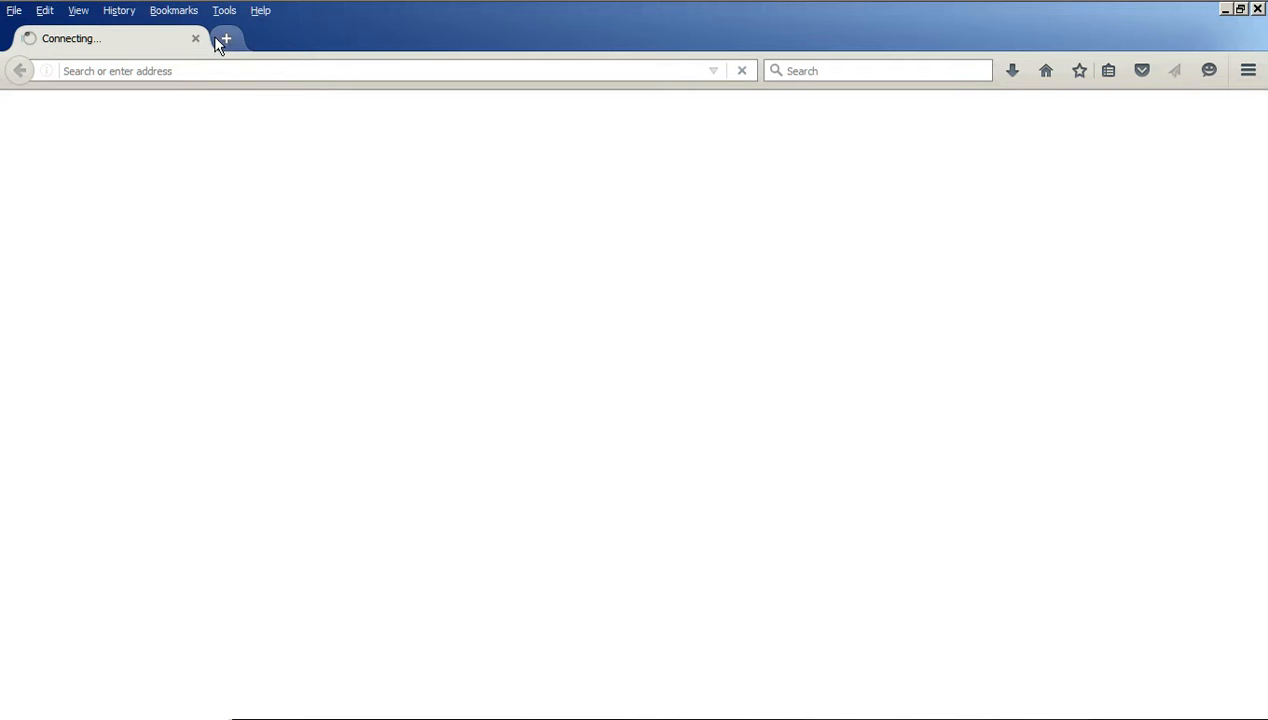
# In Firefox, replace the stalled page with a new one, open the wunderground.com WunderMap and collapse its side panel.
pyautogui.click(225, 40)
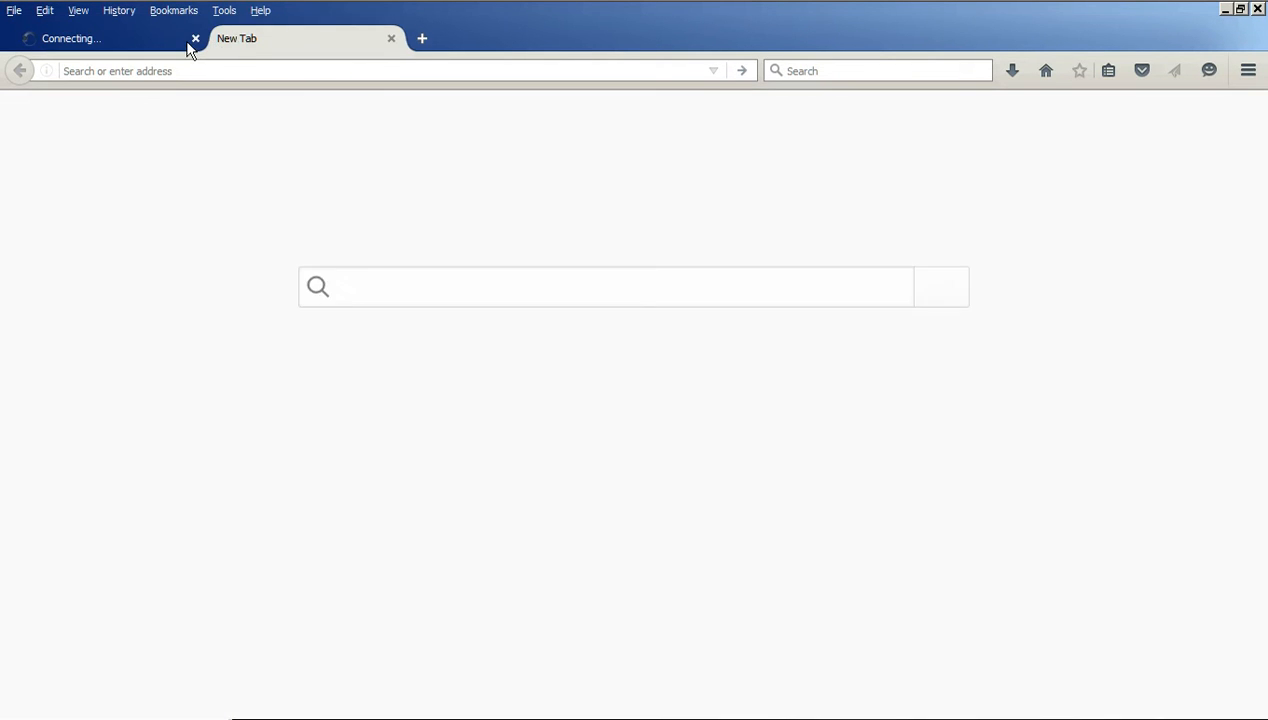
pyautogui.click(186, 46)
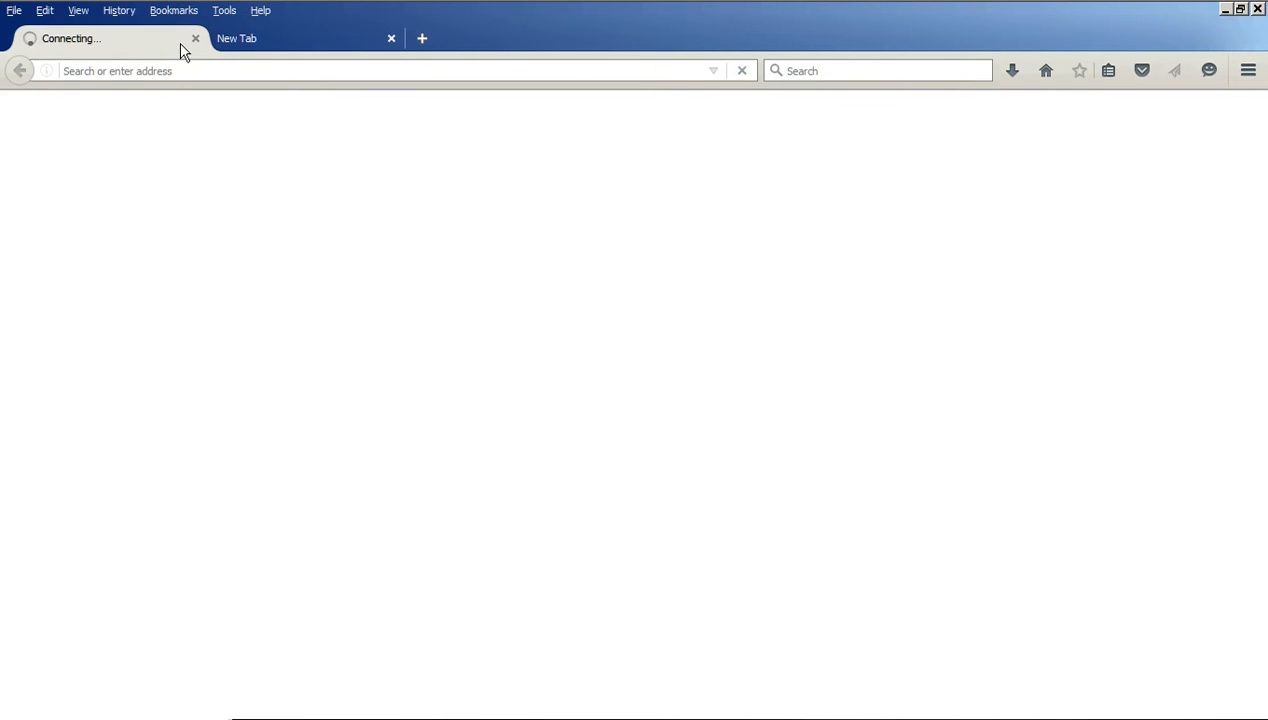
pyautogui.click(196, 38)
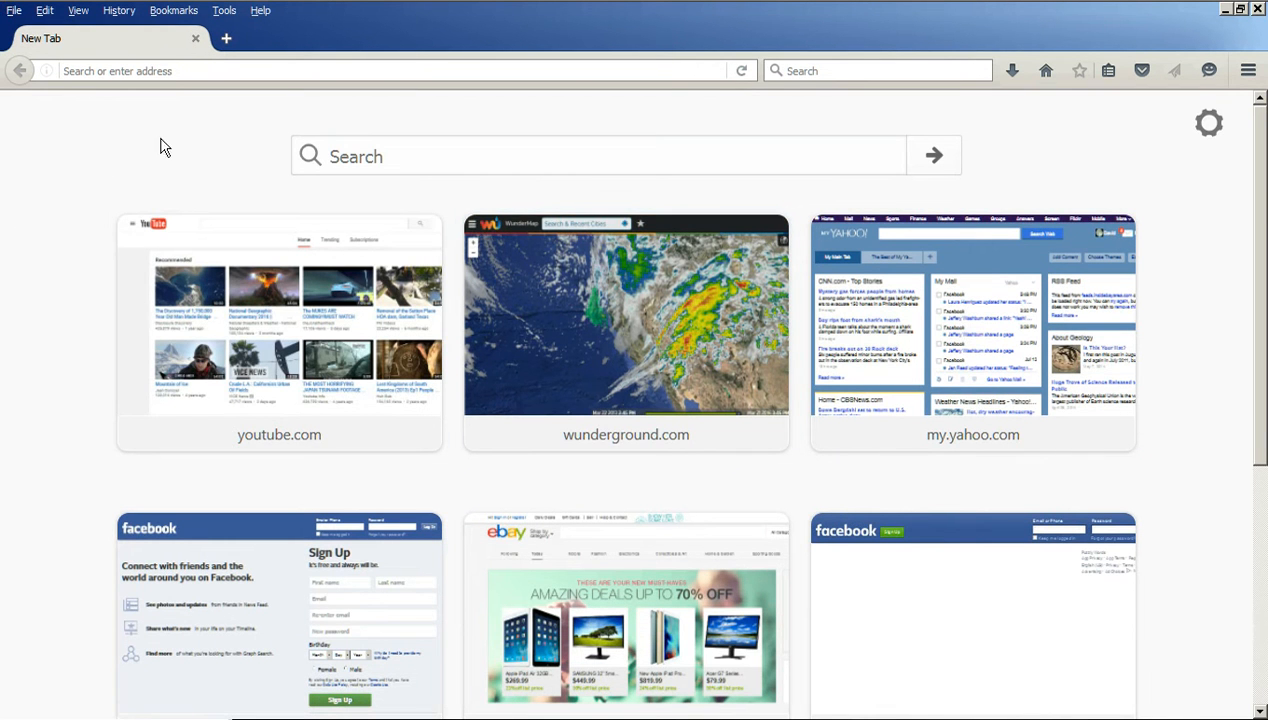
pyautogui.click(630, 335)
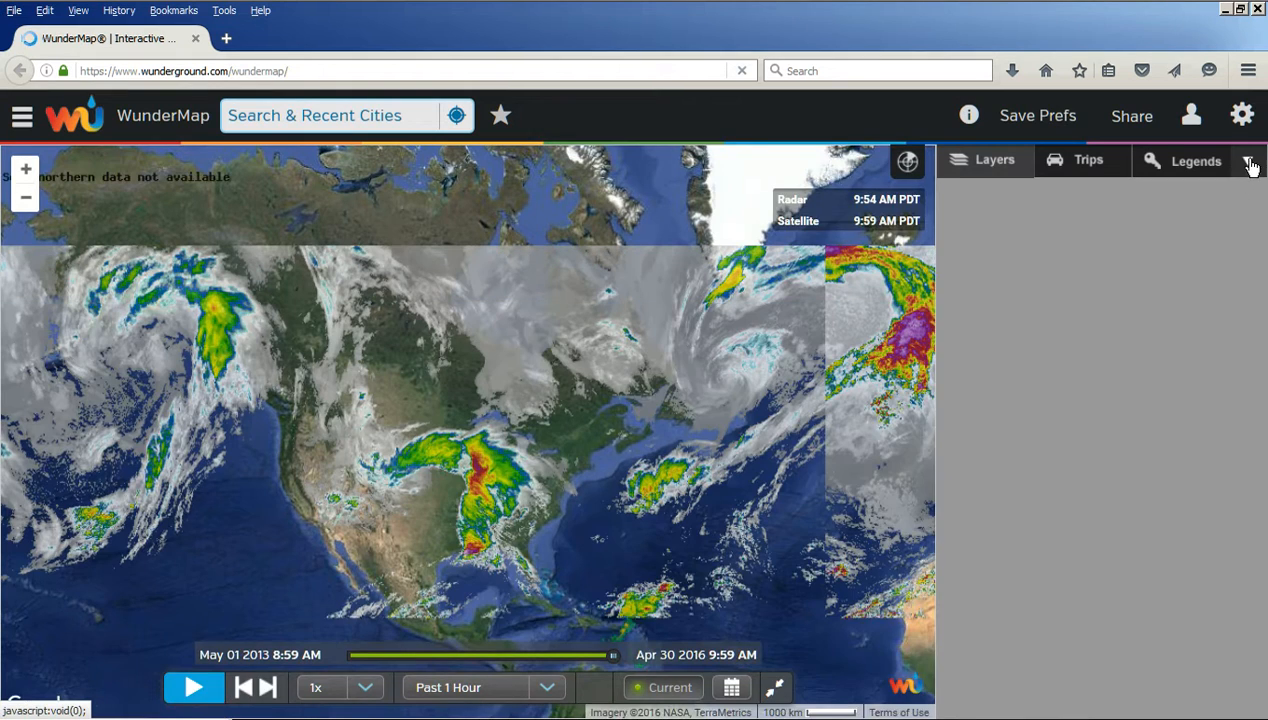
pyautogui.click(1249, 163)
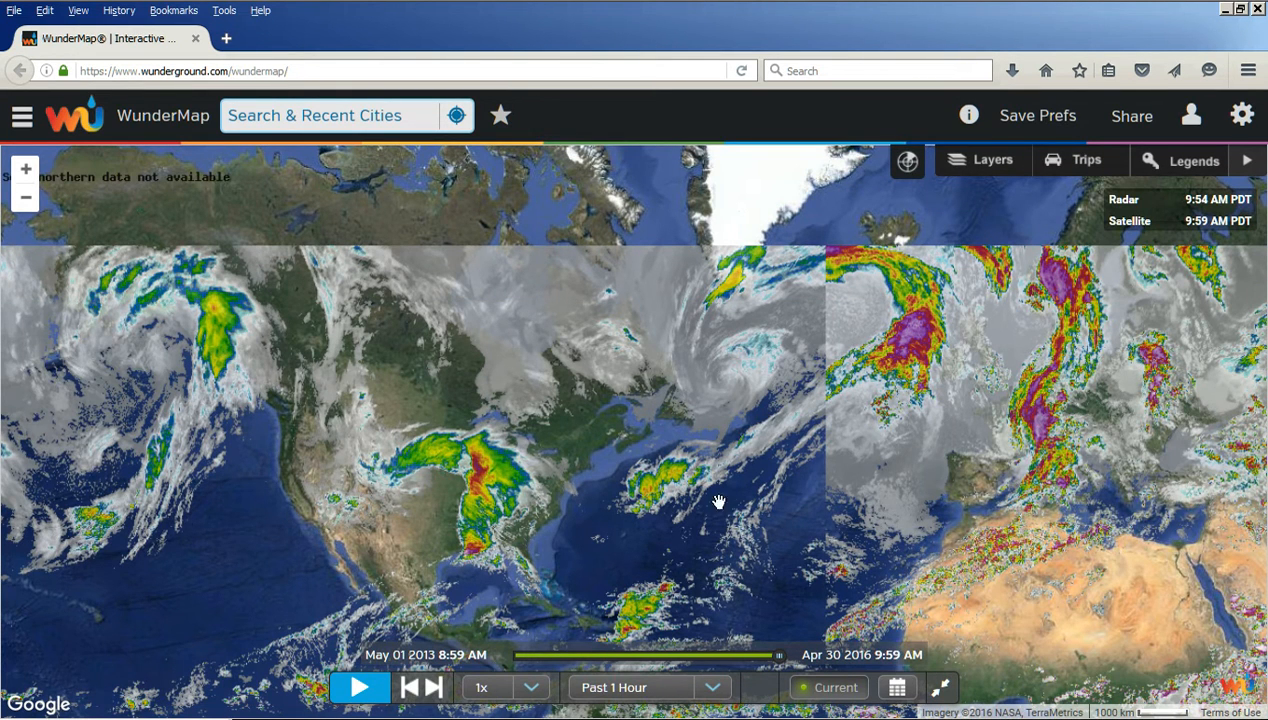
# Examine the satellite imagery across the Atlantic, Africa and Eurasia through to the cyclone east of Japan.
pyautogui.moveTo(646, 539); pyautogui.dragTo(580, 453)
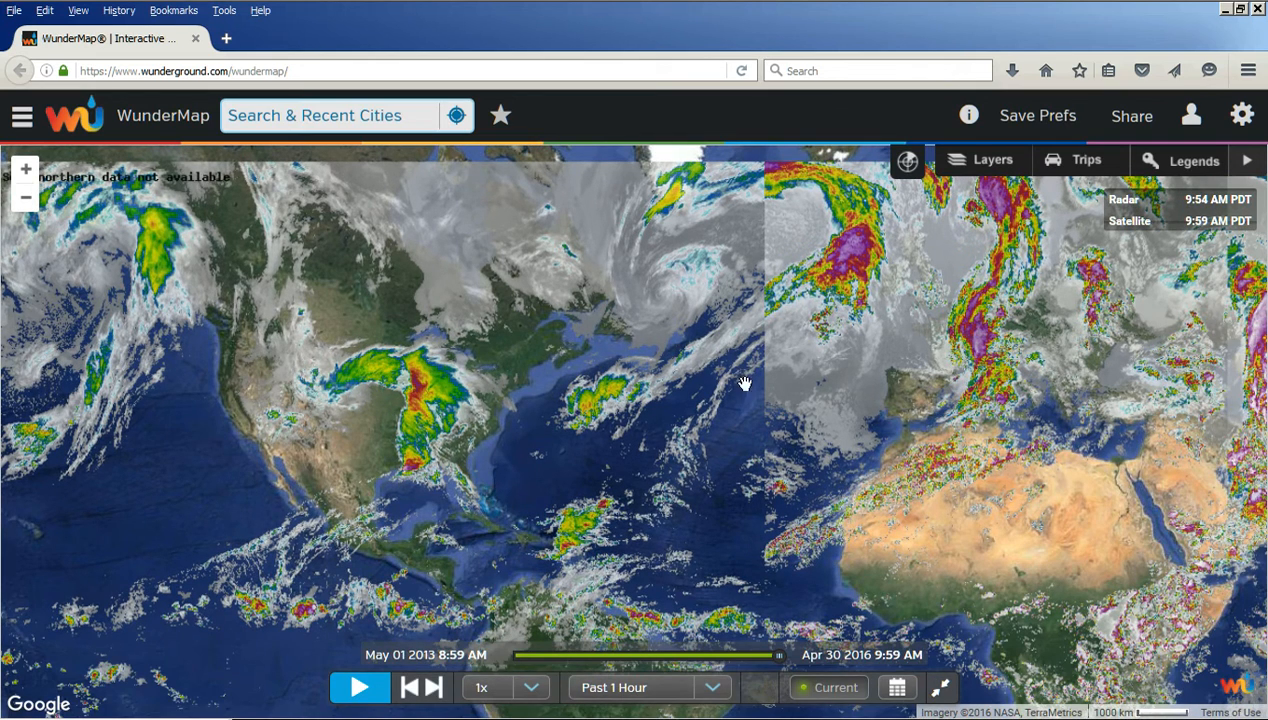
pyautogui.moveTo(990, 367); pyautogui.dragTo(172, 385)
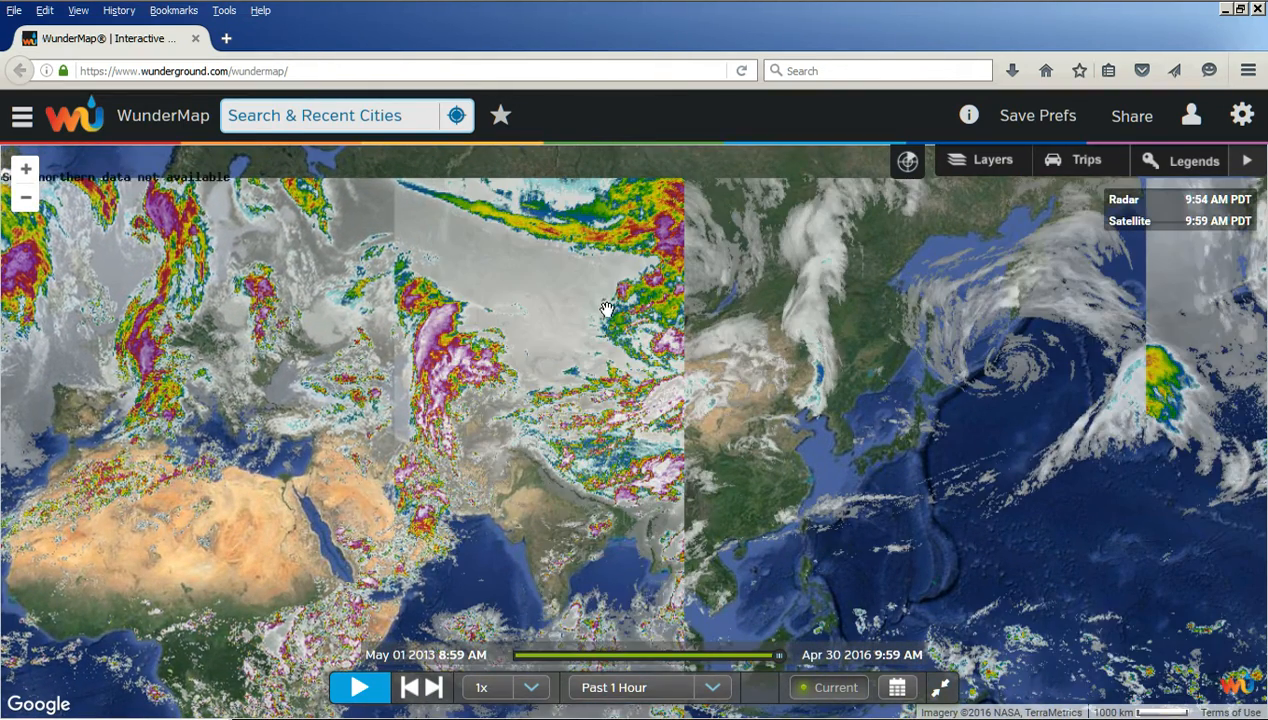
pyautogui.moveTo(728, 397); pyautogui.dragTo(335, 422)
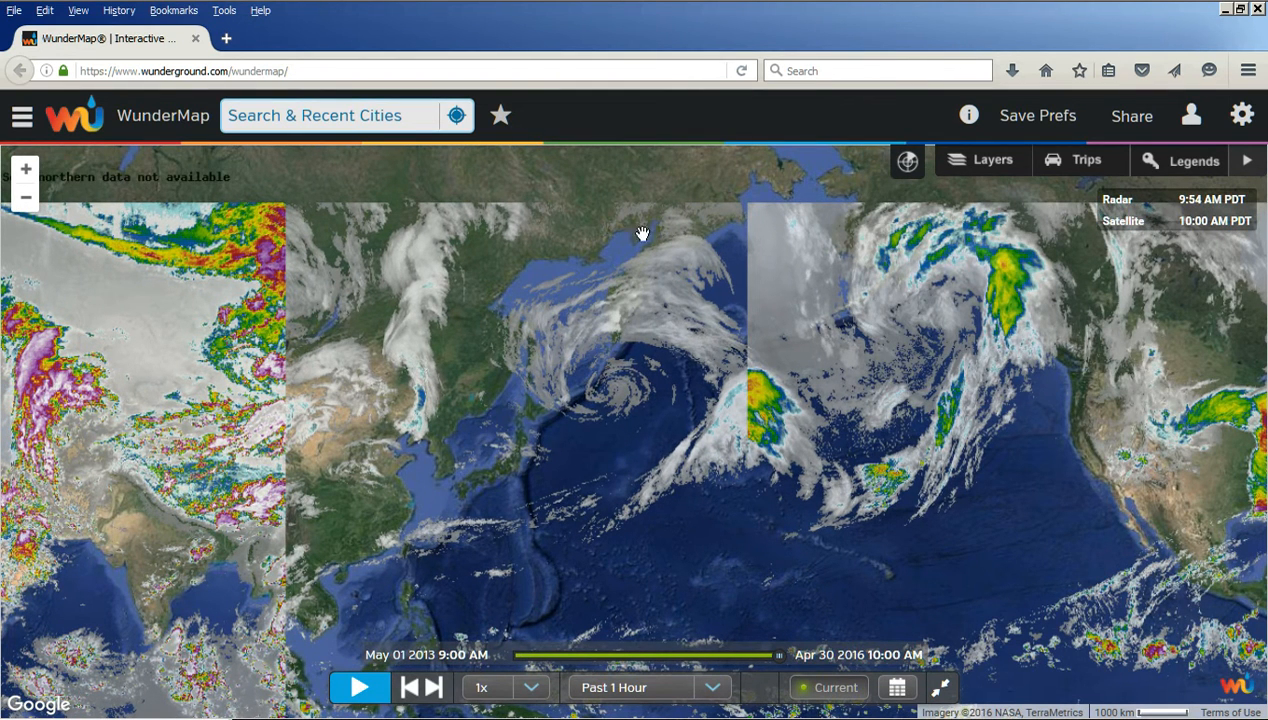
pyautogui.moveTo(536, 512); pyautogui.dragTo(608, 444)
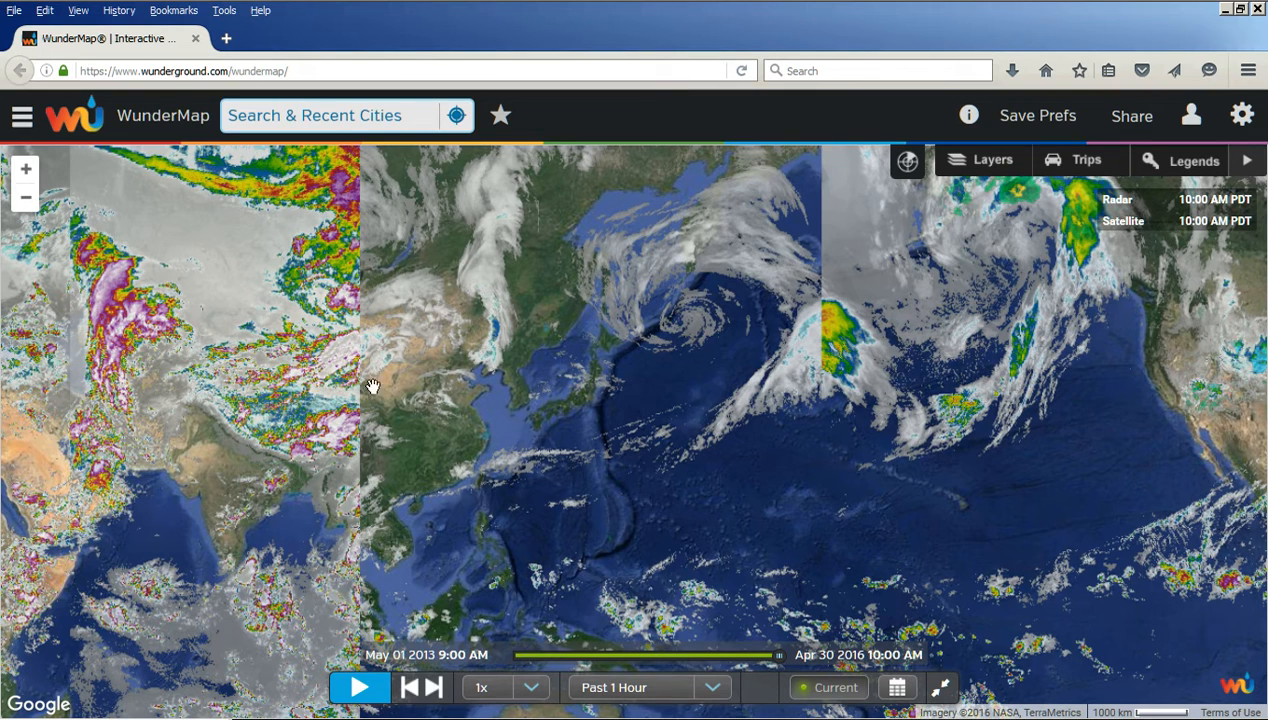
pyautogui.moveTo(535, 422); pyautogui.dragTo(736, 442)
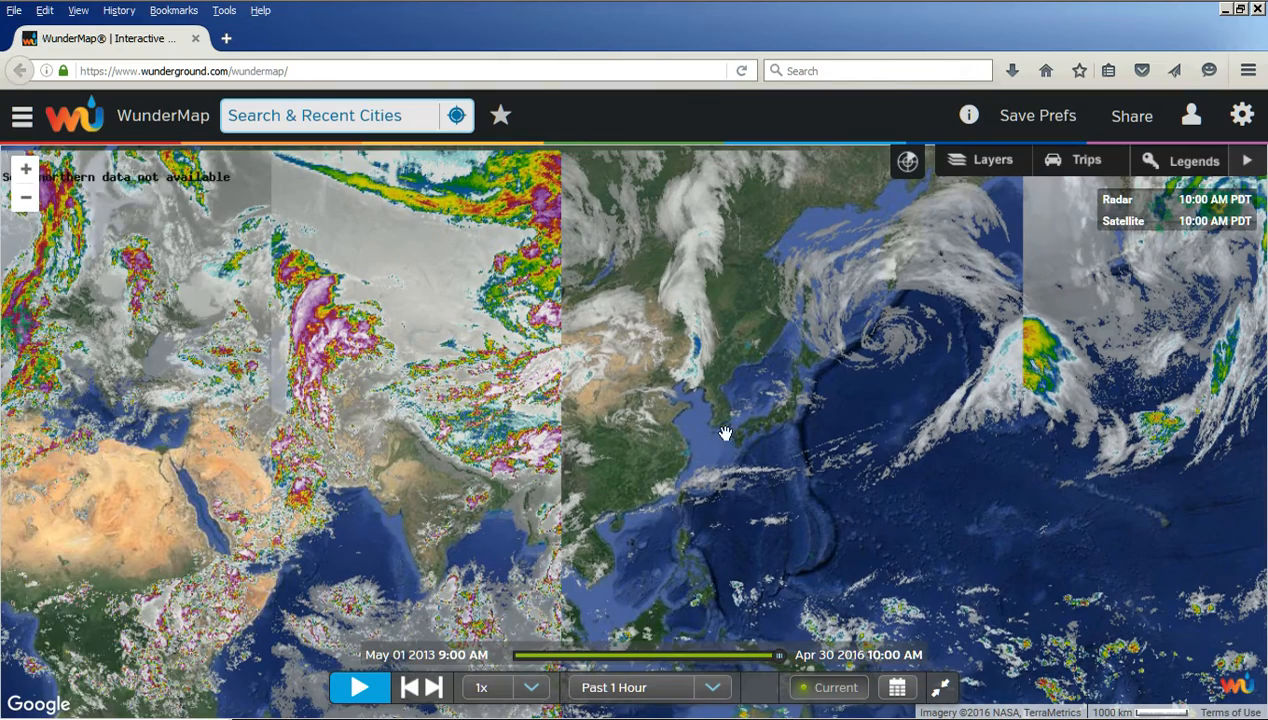
# Inspect the cloud patterns over the North Pacific, East Asia and the tropical Pacific down to northern Australia.
pyautogui.moveTo(806, 507); pyautogui.dragTo(741, 501)
pyautogui.moveTo(672, 530); pyautogui.dragTo(558, 448)
pyautogui.moveTo(659, 444); pyautogui.dragTo(573, 495)
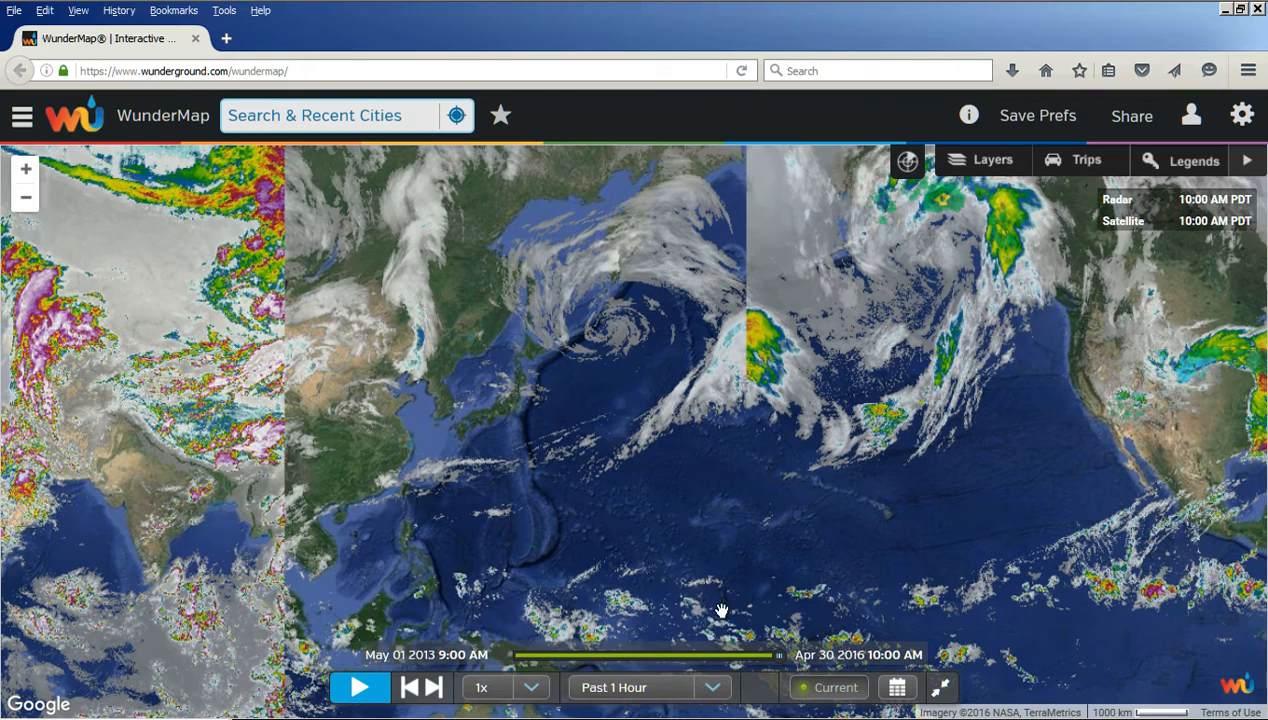
pyautogui.moveTo(401, 385); pyautogui.dragTo(397, 263)
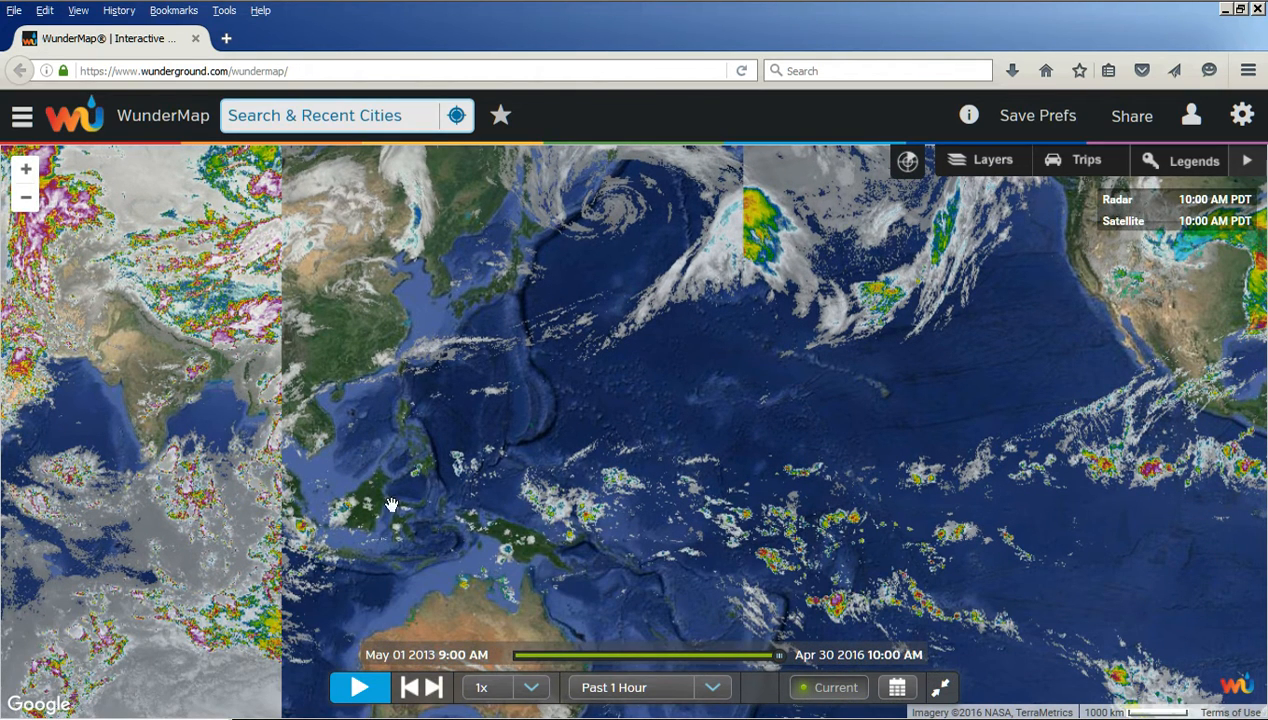
pyautogui.moveTo(570, 300); pyautogui.dragTo(572, 324)
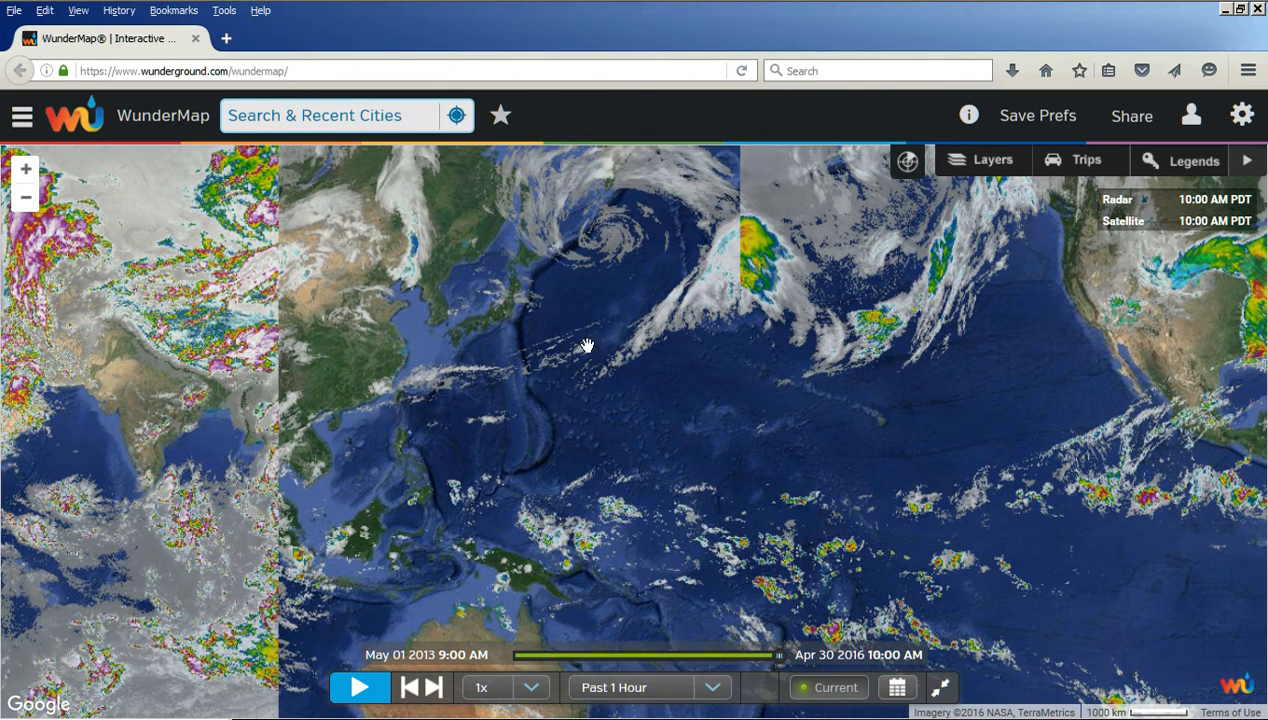
pyautogui.moveTo(673, 420); pyautogui.dragTo(626, 476)
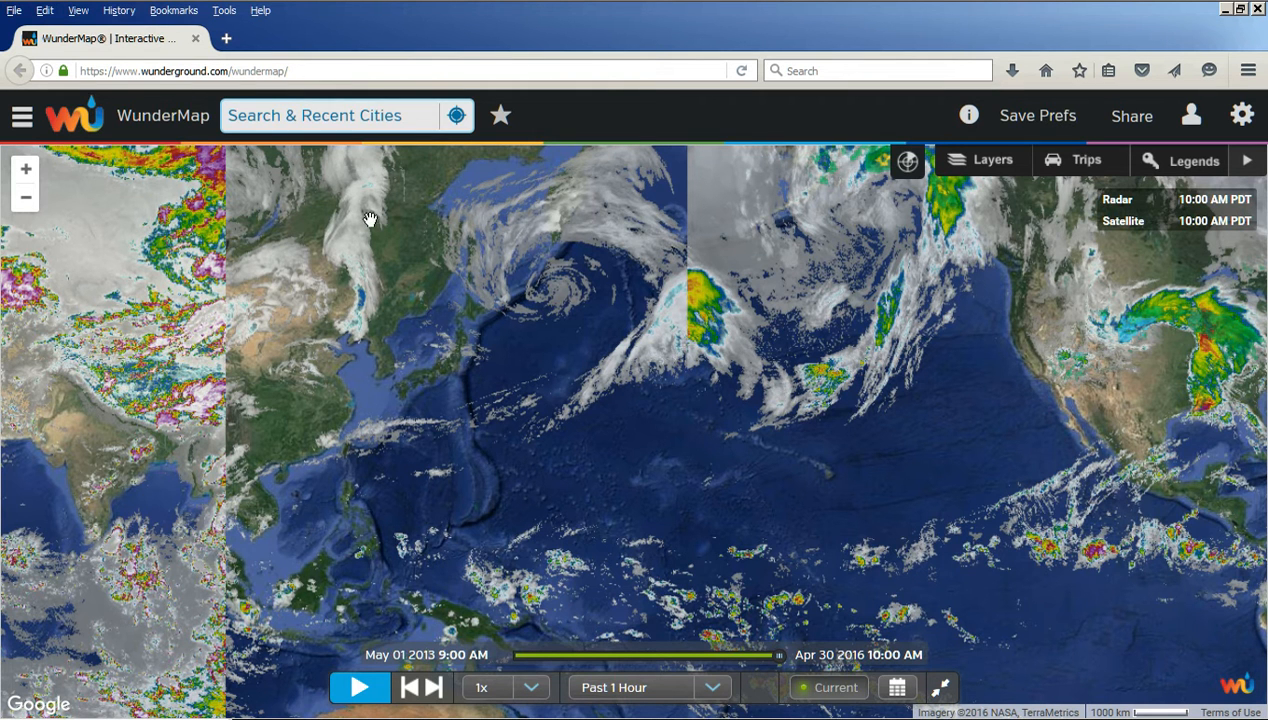
pyautogui.moveTo(398, 403); pyautogui.dragTo(330, 411)
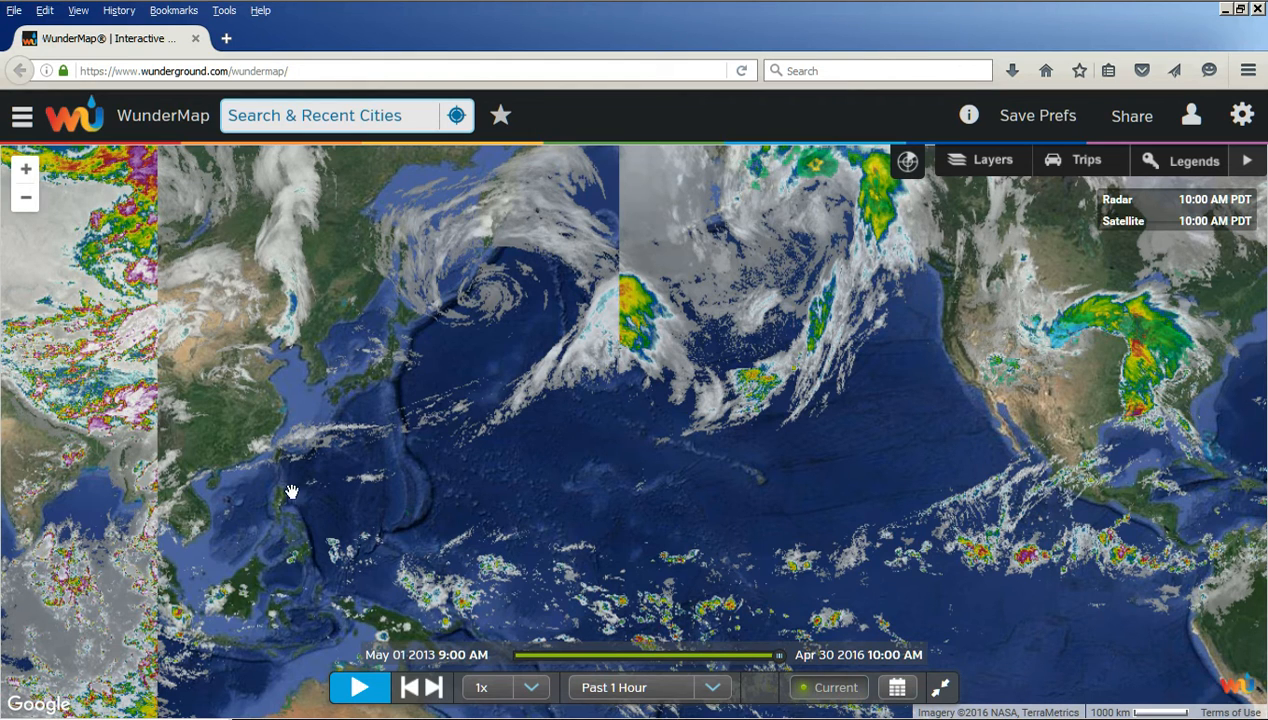
pyautogui.moveTo(424, 498); pyautogui.dragTo(362, 498)
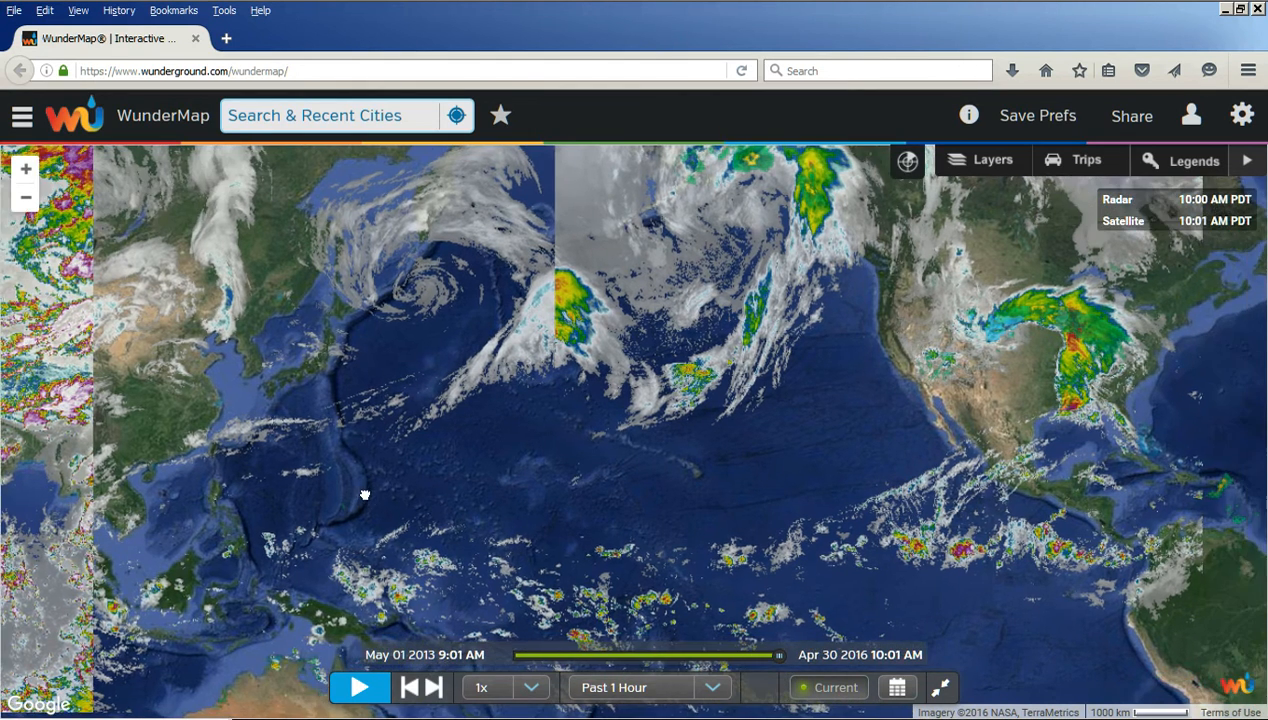
# Inspect the storm over the central United States on the WunderMap and compare it with the same region in Google Earth.
pyautogui.moveTo(855, 498); pyautogui.dragTo(416, 542)
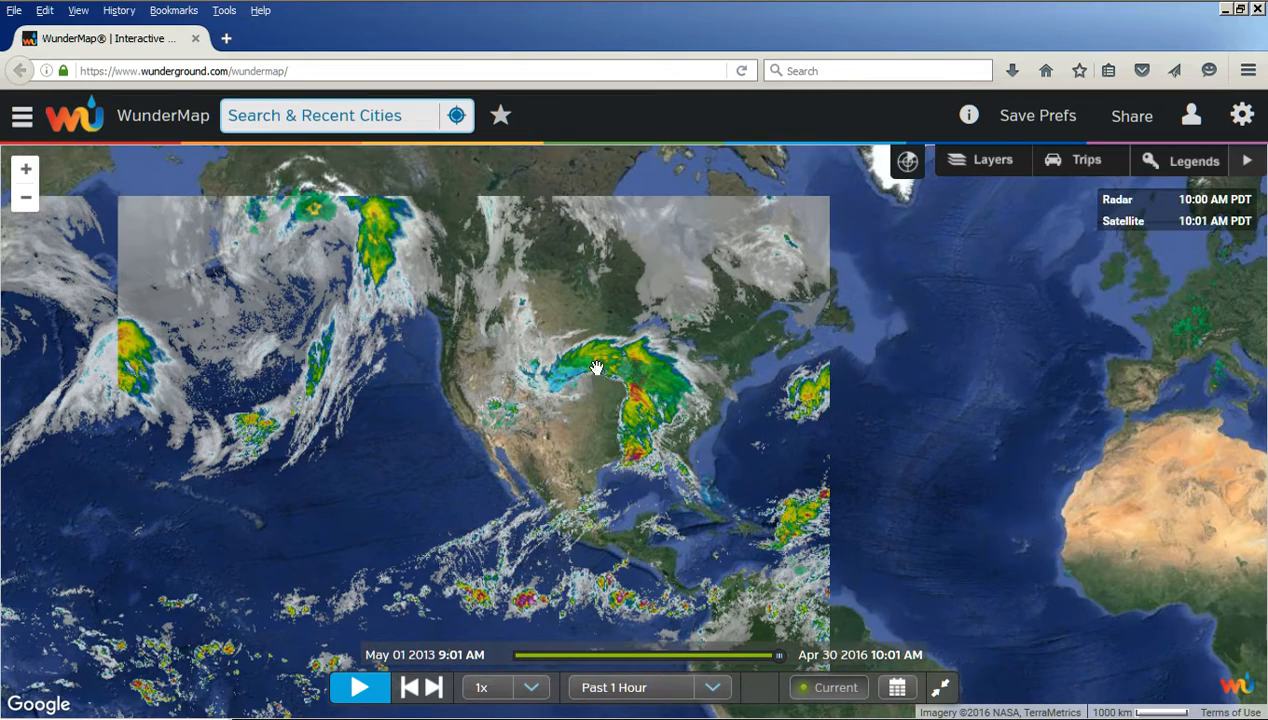
pyautogui.scroll(1, 637, 416)
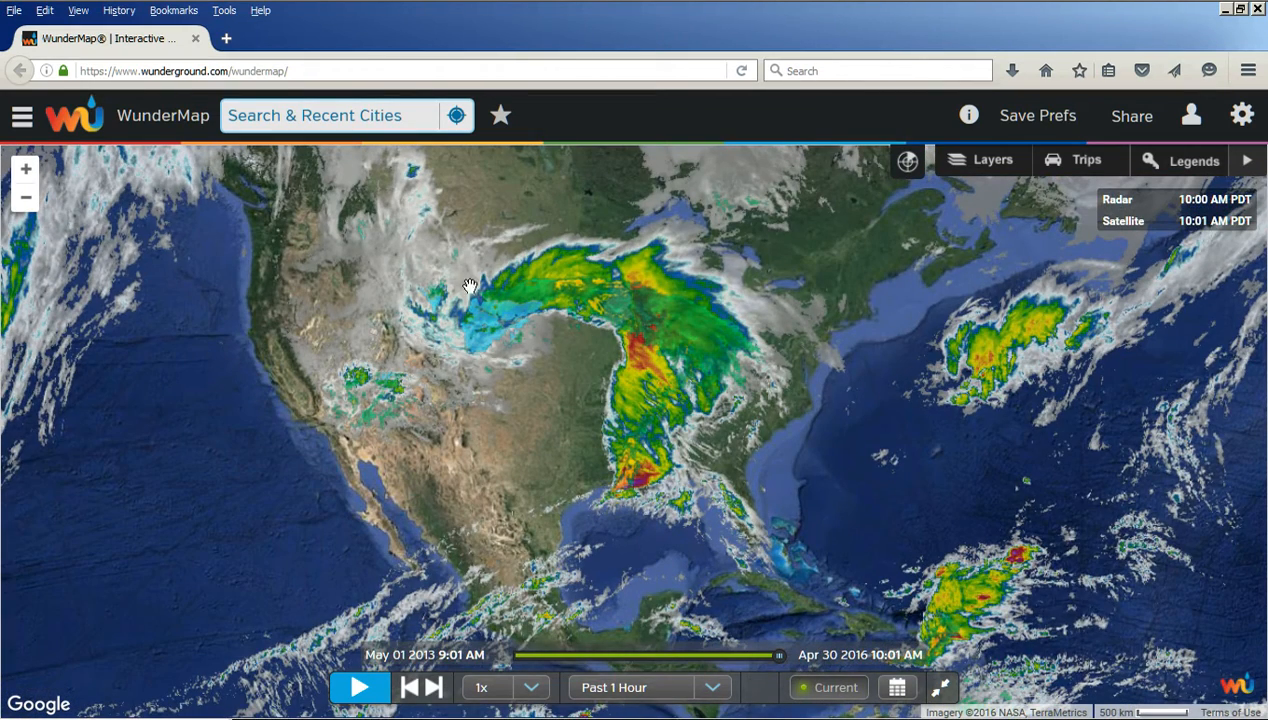
pyautogui.moveTo(181, 1)
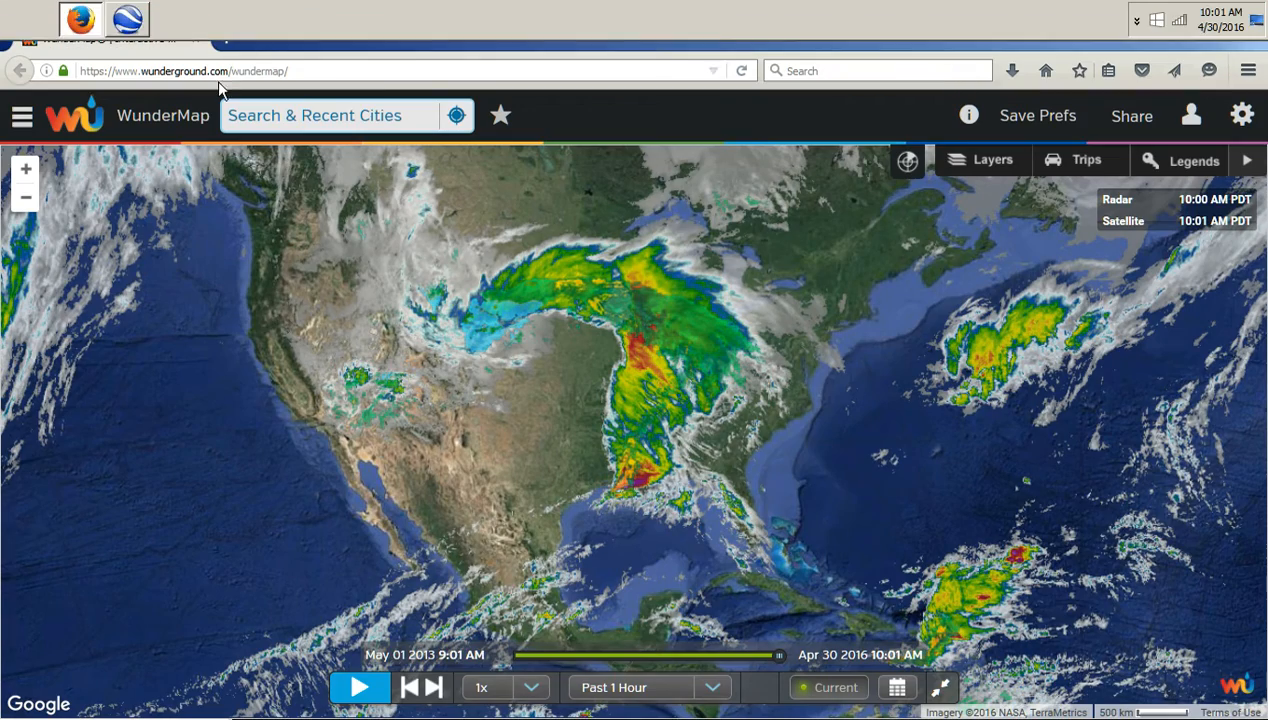
pyautogui.click(128, 19)
pyautogui.moveTo(760, 540); pyautogui.dragTo(736, 507)
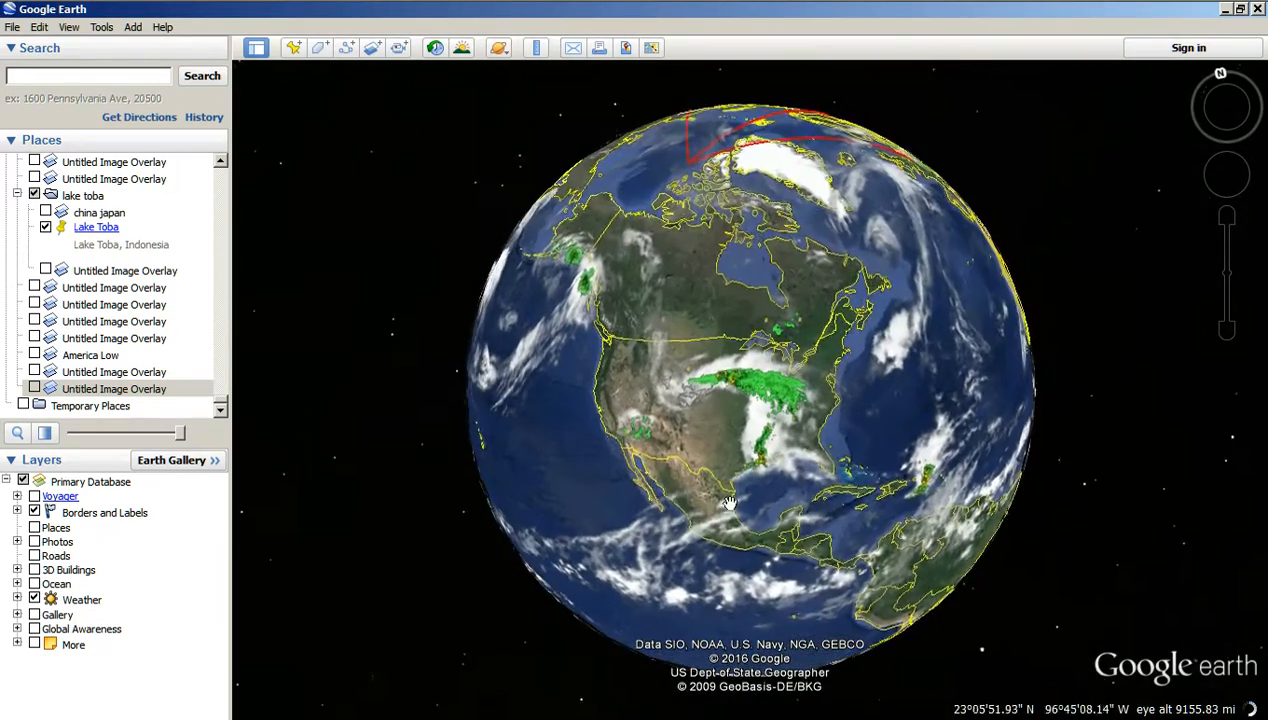
pyautogui.scroll(4, 599, 505)
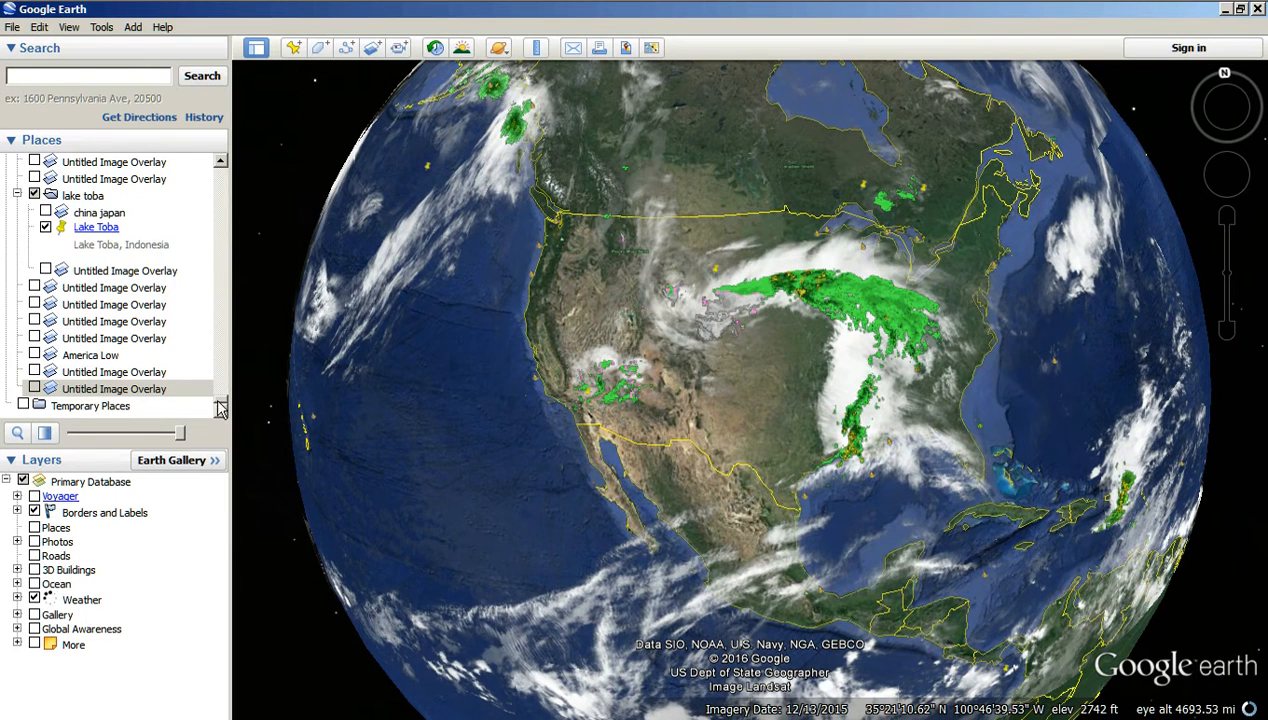
# Find the Untitled Image Overlay between the two Left Eye Mo 2 entries in the saved places and display it over North America.
pyautogui.scroll(3, 146, 355)
pyautogui.click(146, 362)
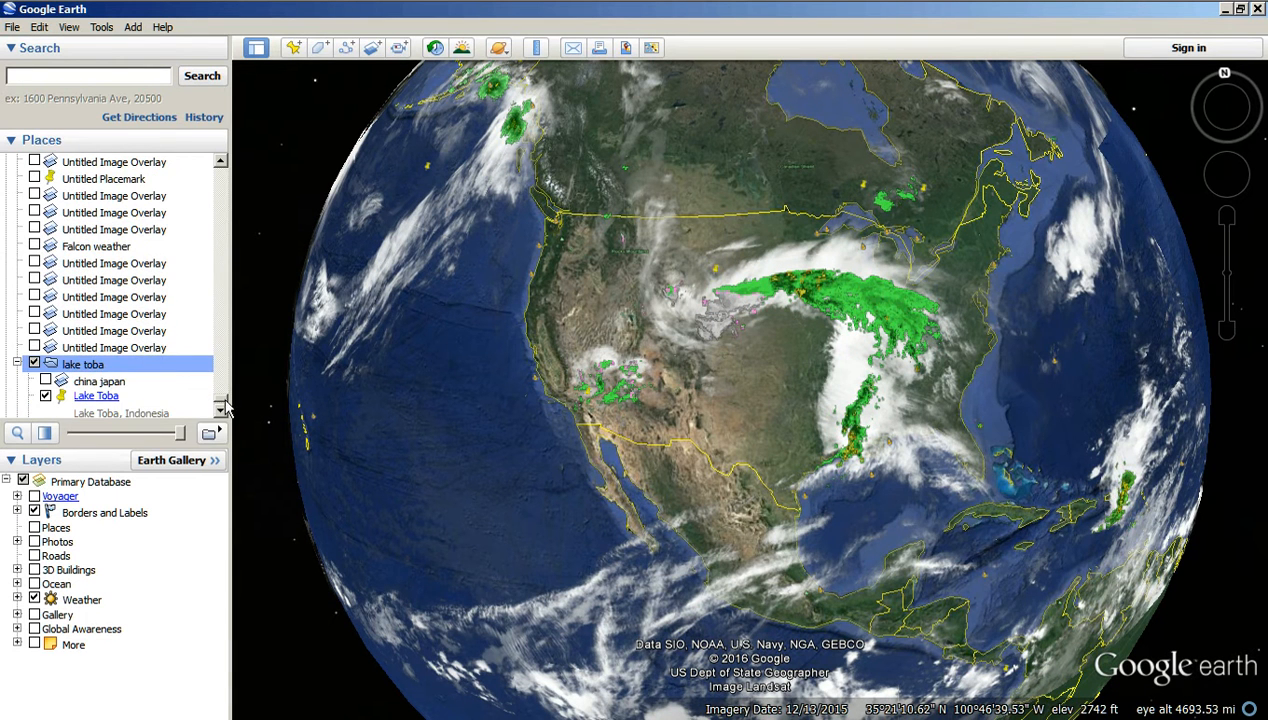
pyautogui.scroll(2, 226, 404)
pyautogui.scroll(6, 155, 369)
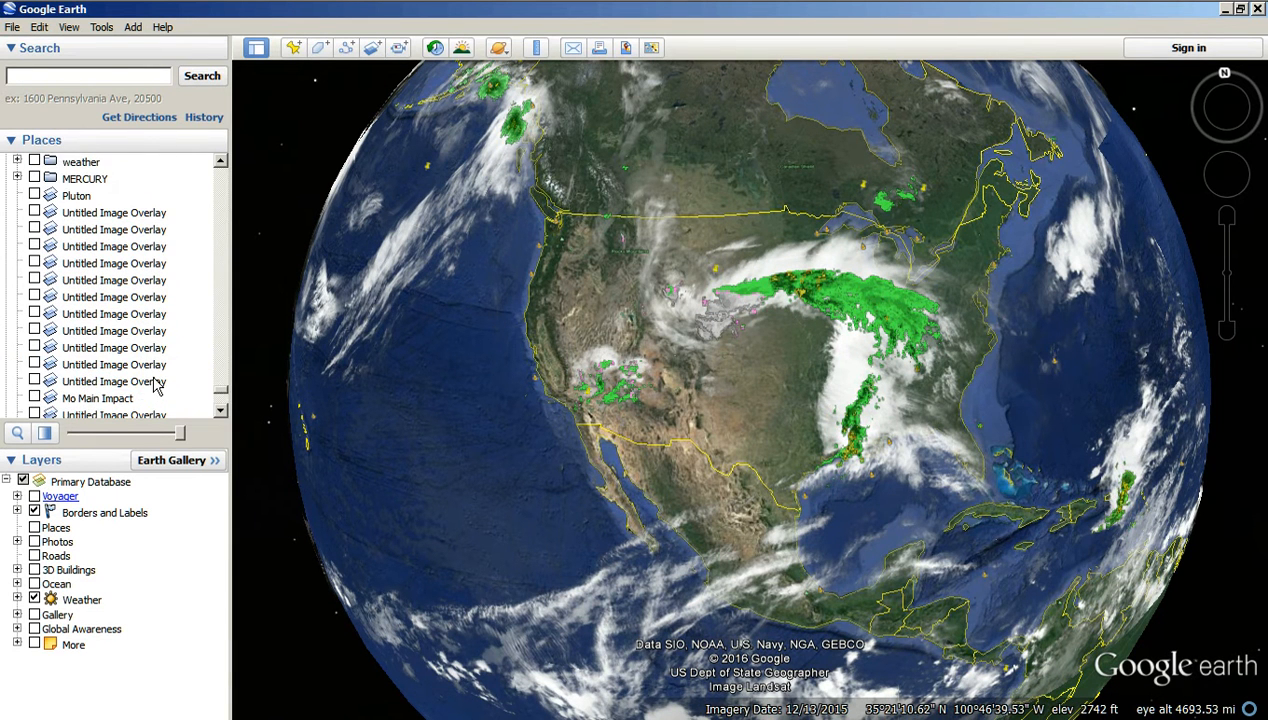
pyautogui.scroll(5, 153, 366)
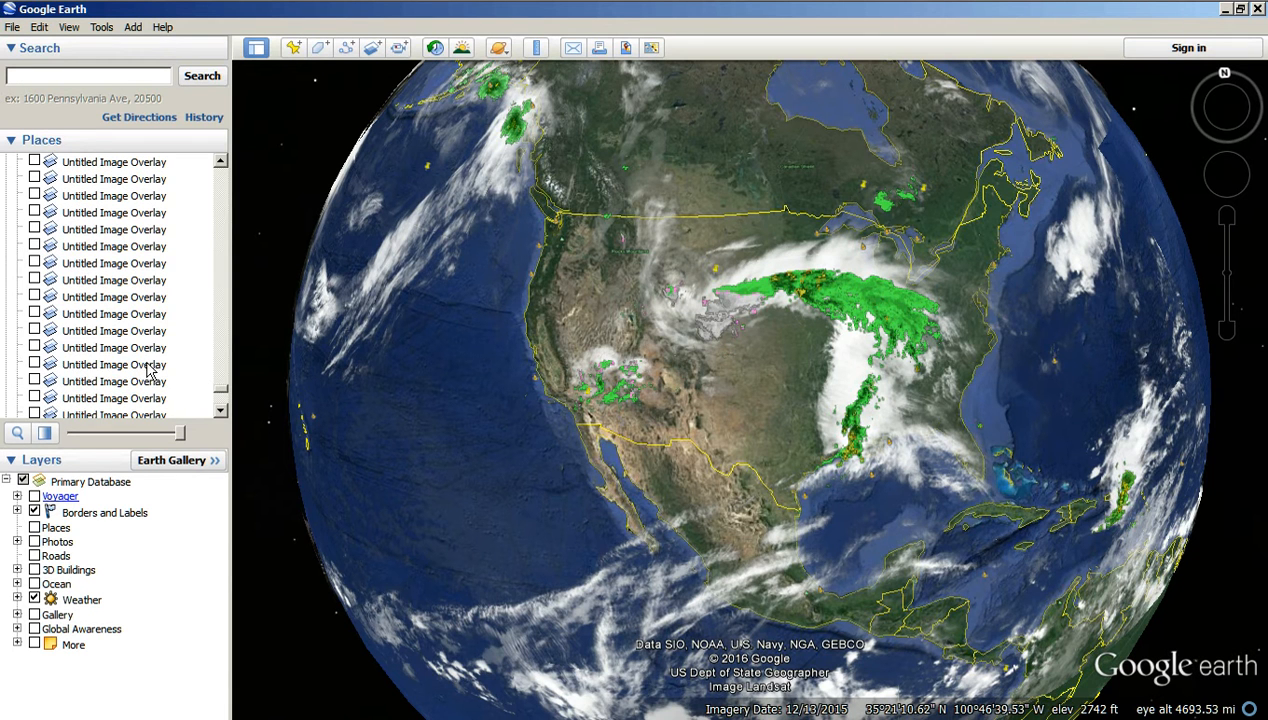
pyautogui.scroll(10, 148, 361)
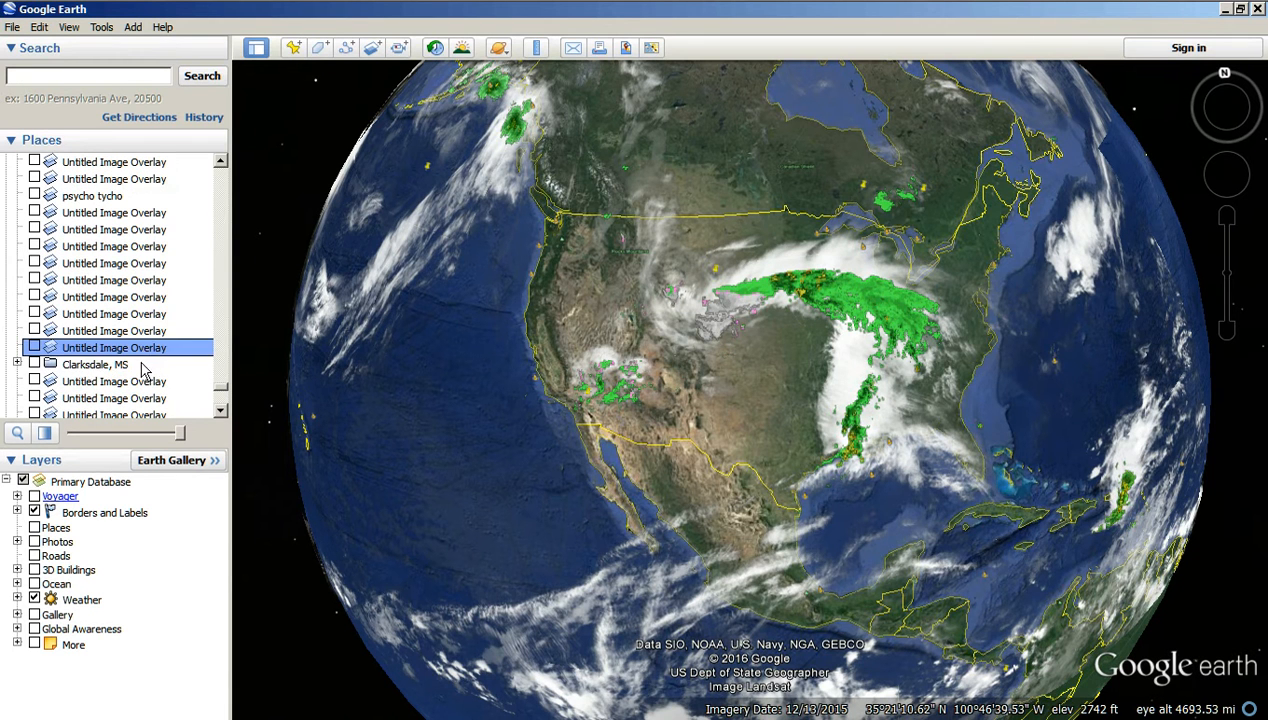
pyautogui.scroll(3, 149, 365)
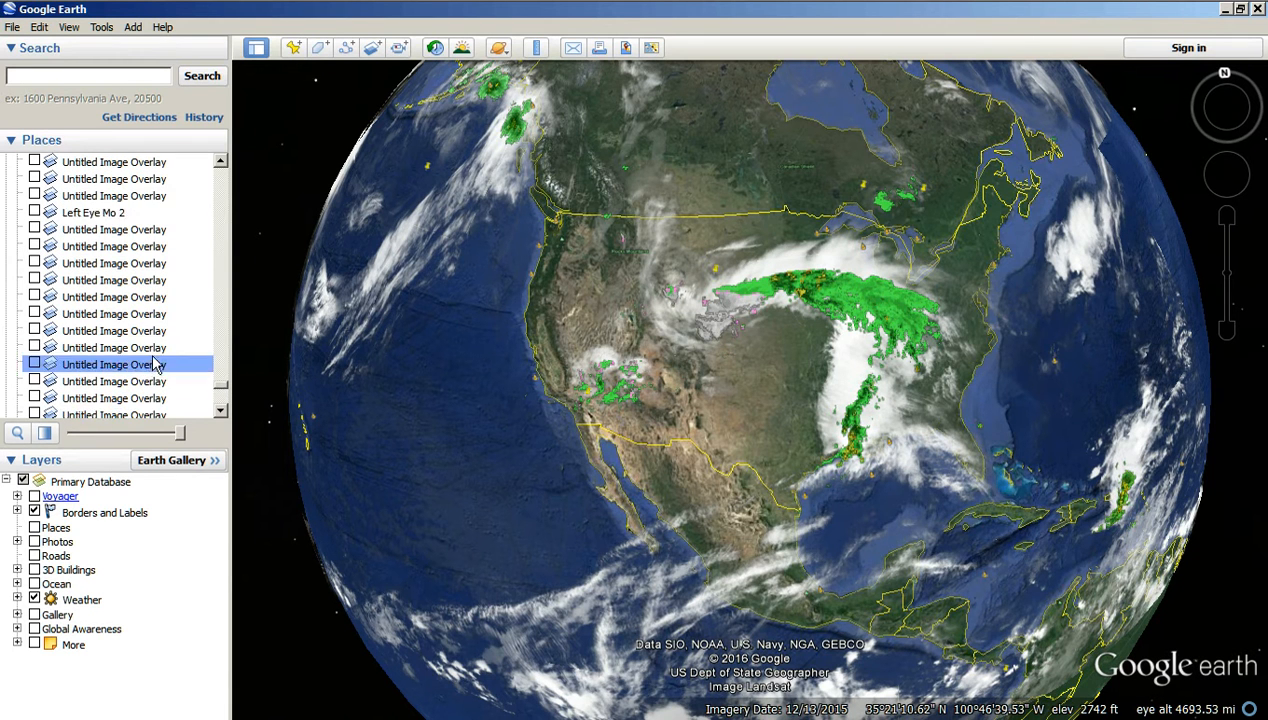
pyautogui.click(35, 212)
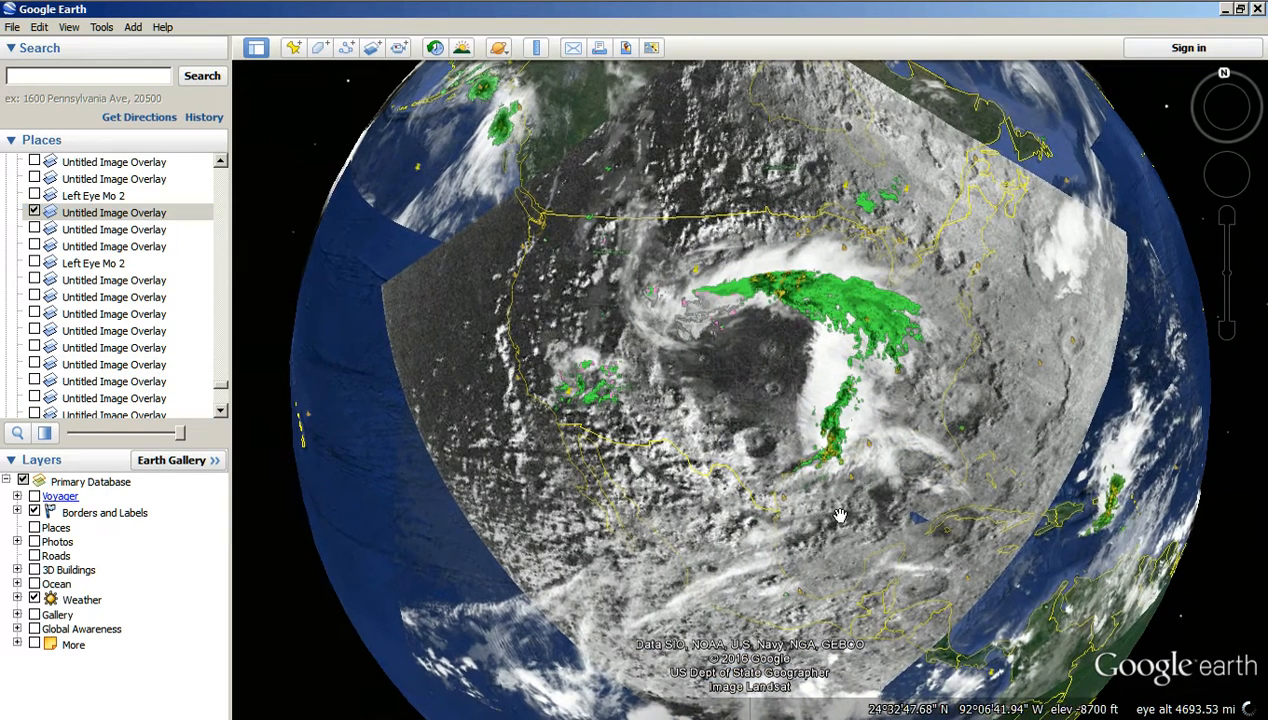
# Fade the Weather layer to fully transparent to compare it with the crater overlay, and restore it to full opacity.
pyautogui.click(85, 600)
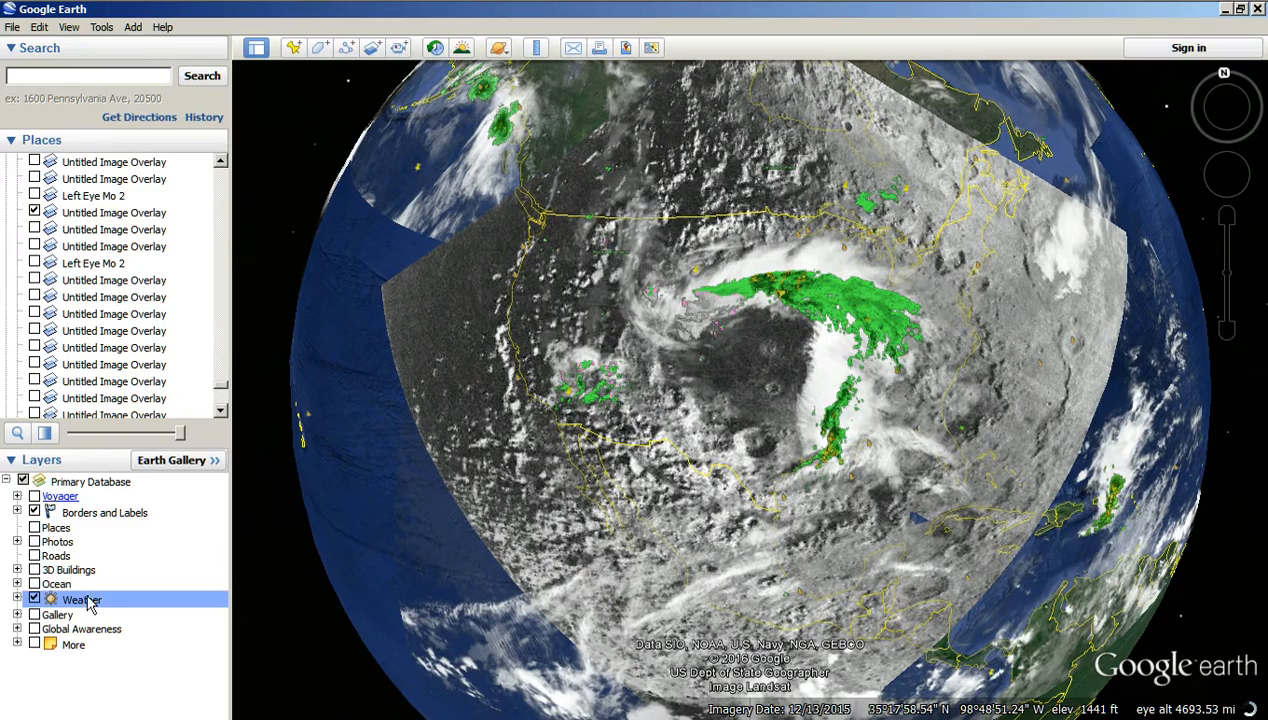
pyautogui.moveTo(183, 431); pyautogui.dragTo(4, 533)
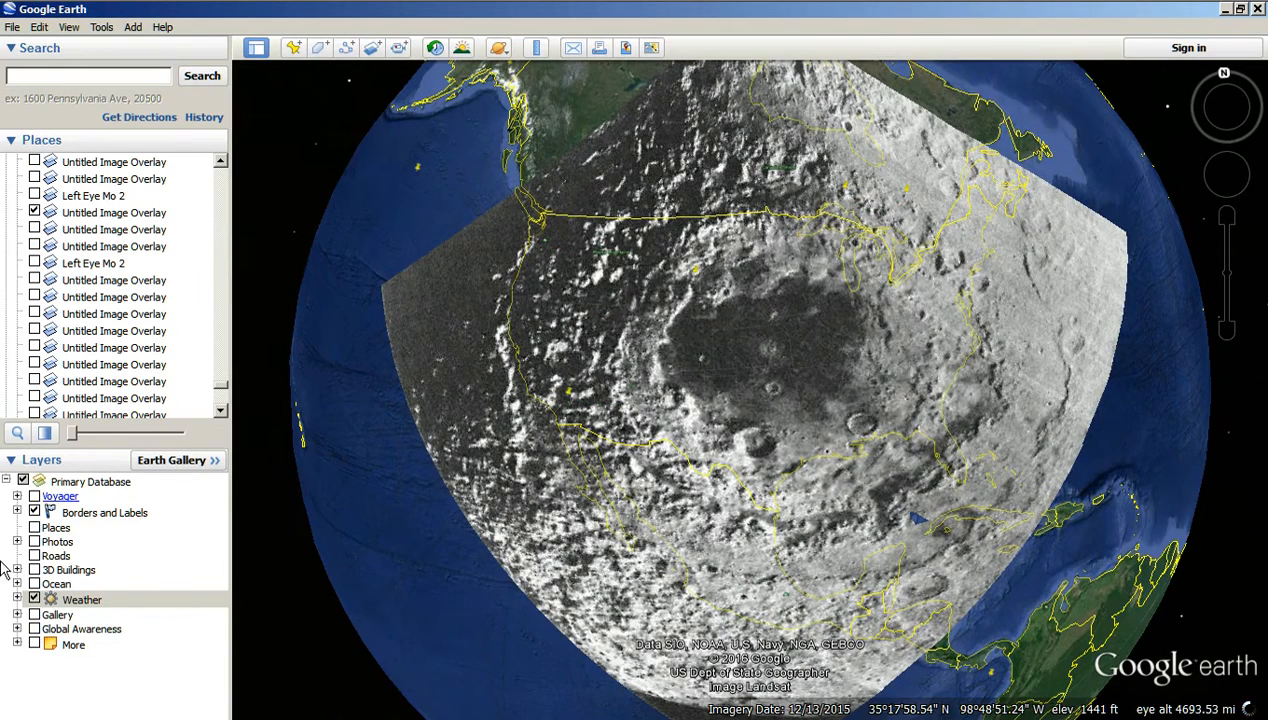
pyautogui.moveTo(78, 437); pyautogui.dragTo(282, 504)
pyautogui.scroll(-3, 606, 225)
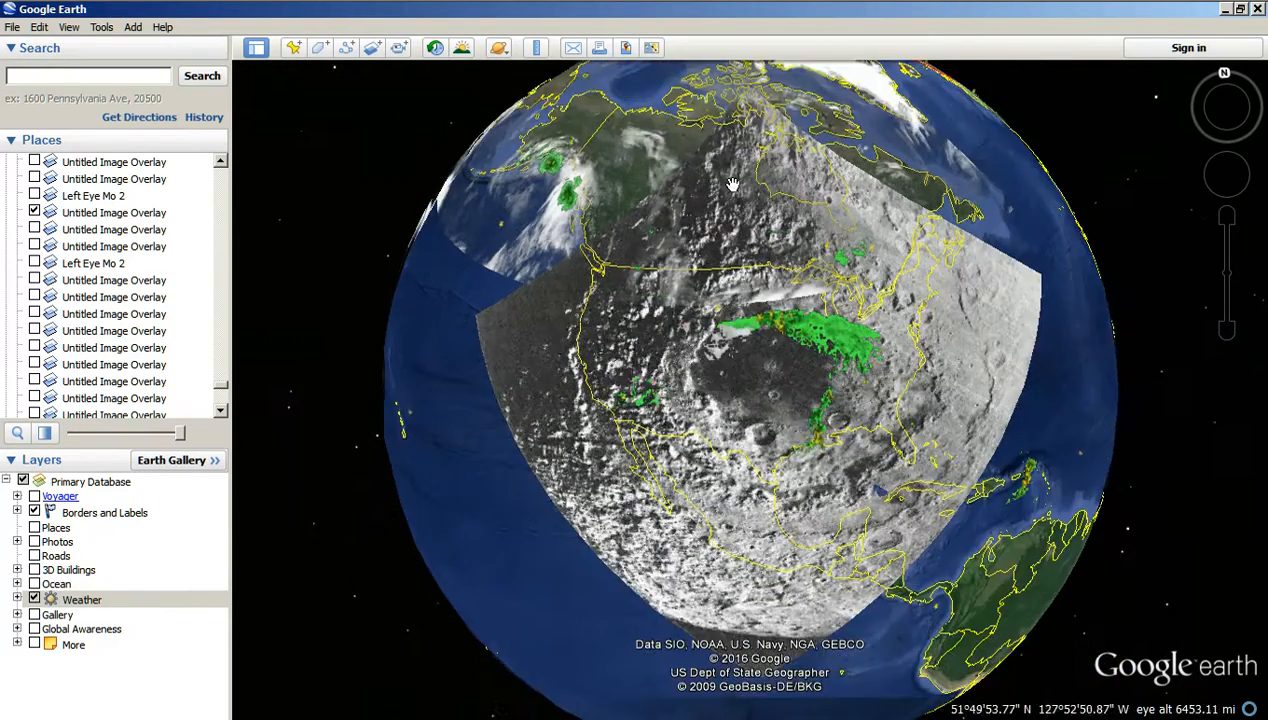
# Hide the crater image overlay on North America and display the Mo Main Impact overlay from the saved places.
pyautogui.moveTo(756, 434); pyautogui.dragTo(746, 433)
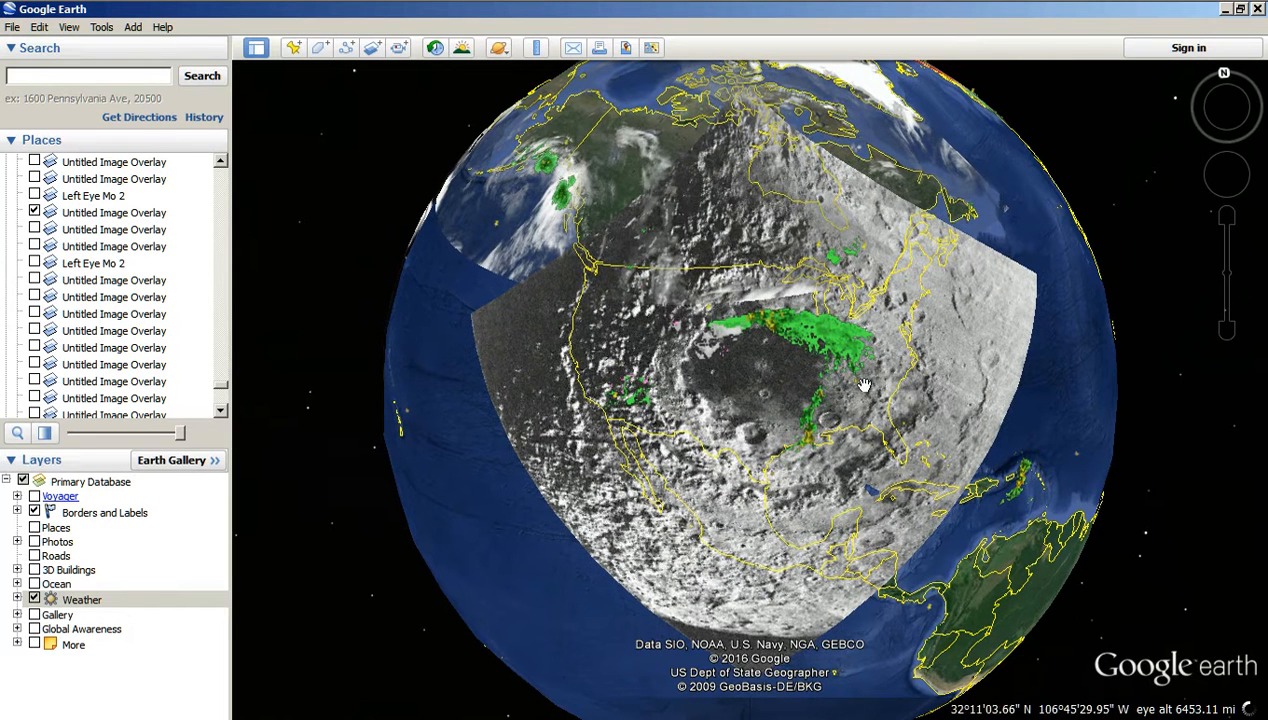
pyautogui.click(35, 212)
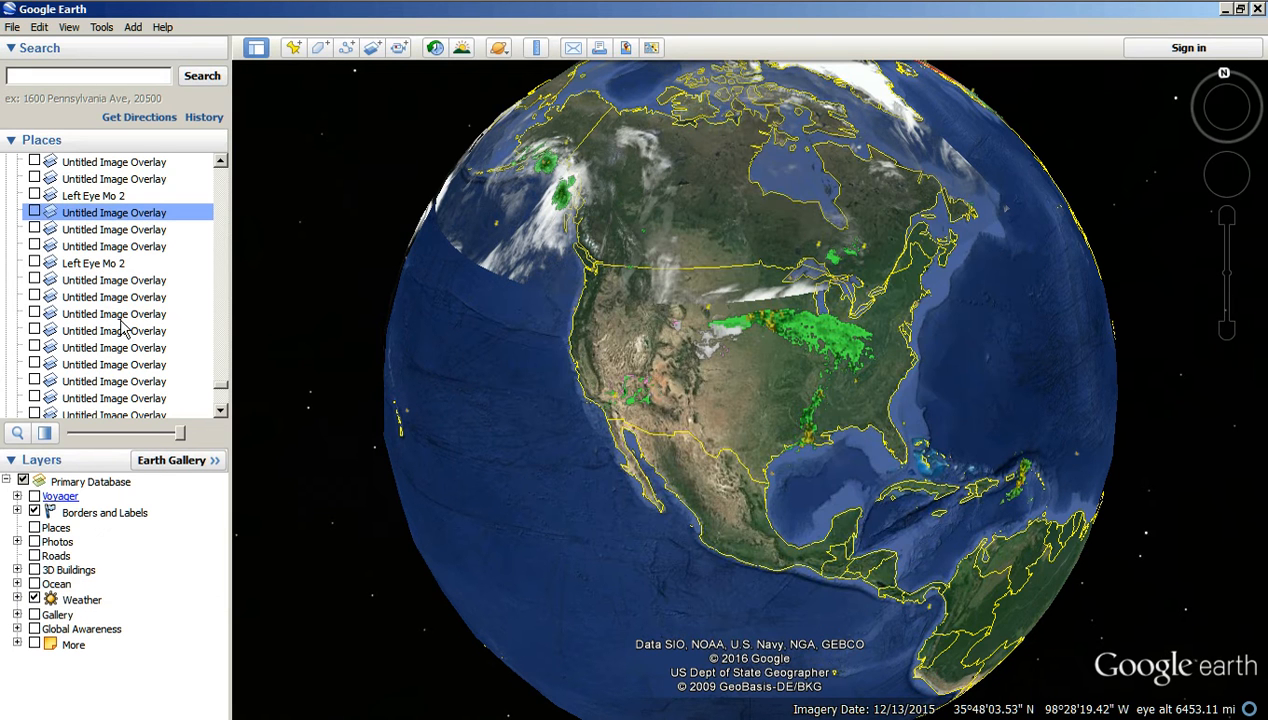
pyautogui.scroll(-7, 139, 344)
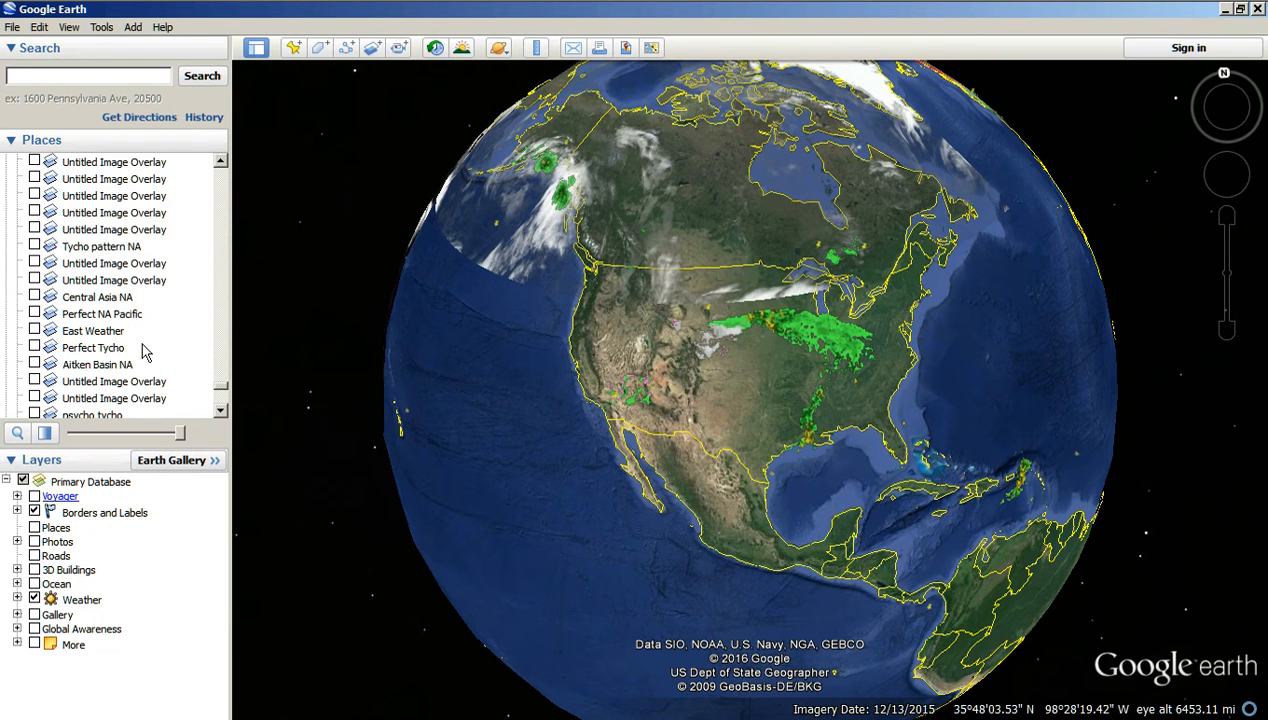
pyautogui.scroll(-8, 142, 350)
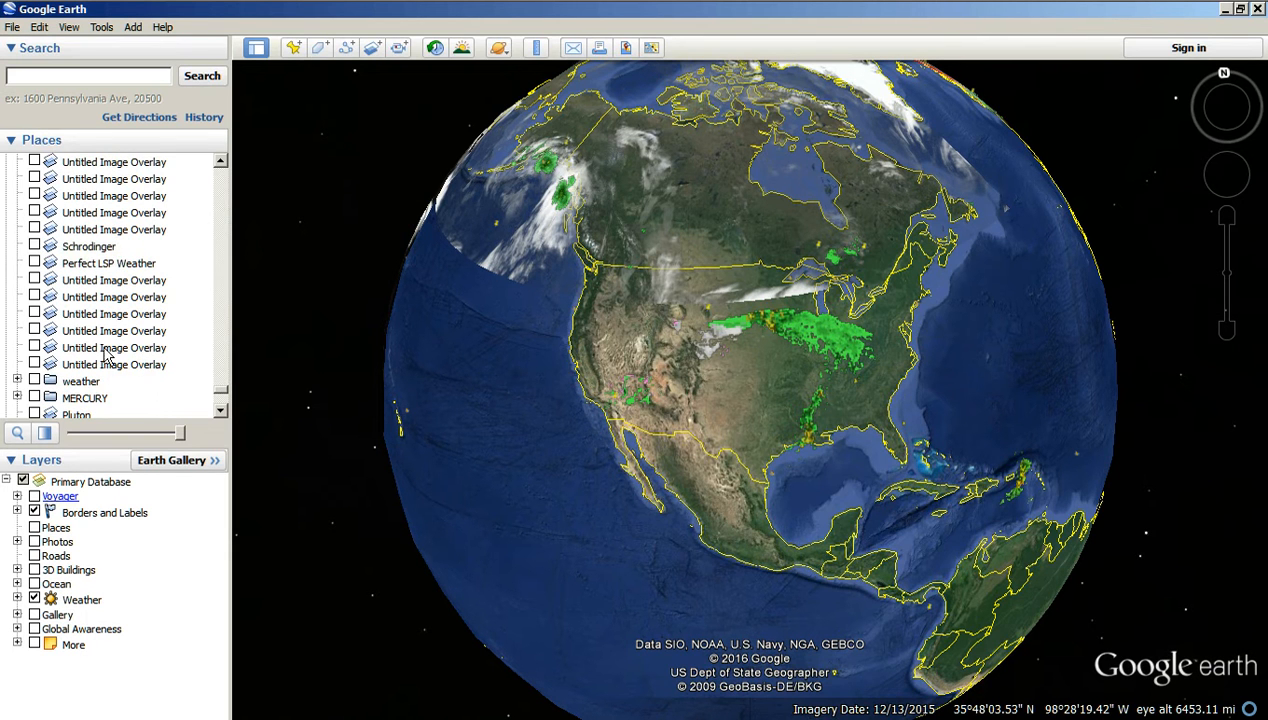
pyautogui.scroll(-10, 117, 348)
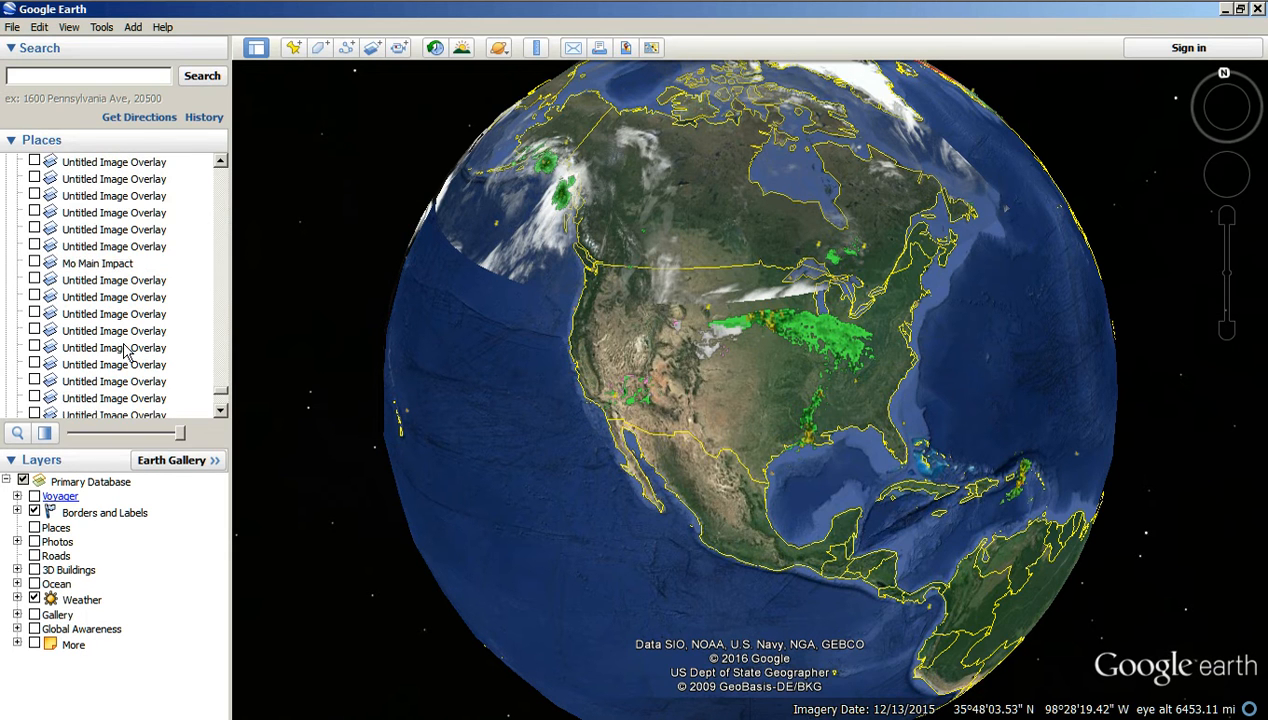
pyautogui.click(45, 263)
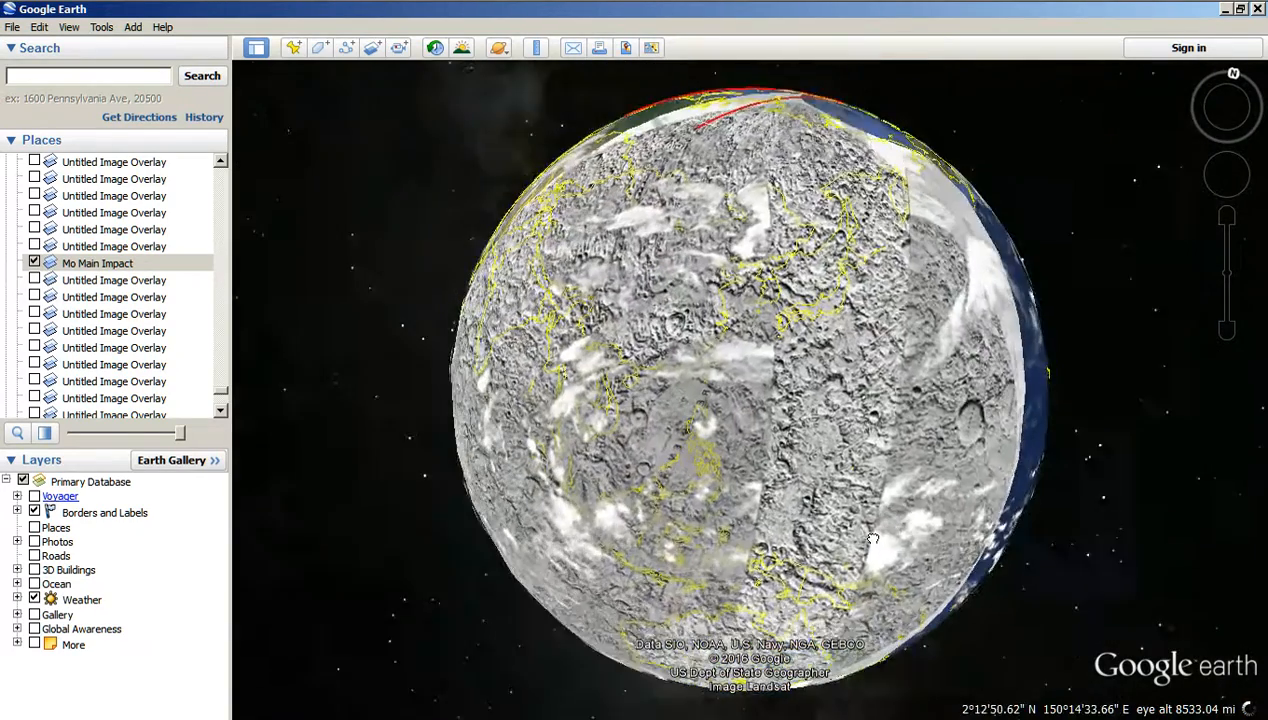
# Center the globe on Southeast Asia and turn off the Weather layer, keeping the Mo Main Impact overlay fully opaque.
pyautogui.moveTo(872, 541); pyautogui.dragTo(918, 466)
pyautogui.moveTo(706, 172); pyautogui.dragTo(622, 200)
pyautogui.moveTo(637, 528); pyautogui.dragTo(745, 500)
pyautogui.moveTo(754, 367); pyautogui.dragTo(762, 394)
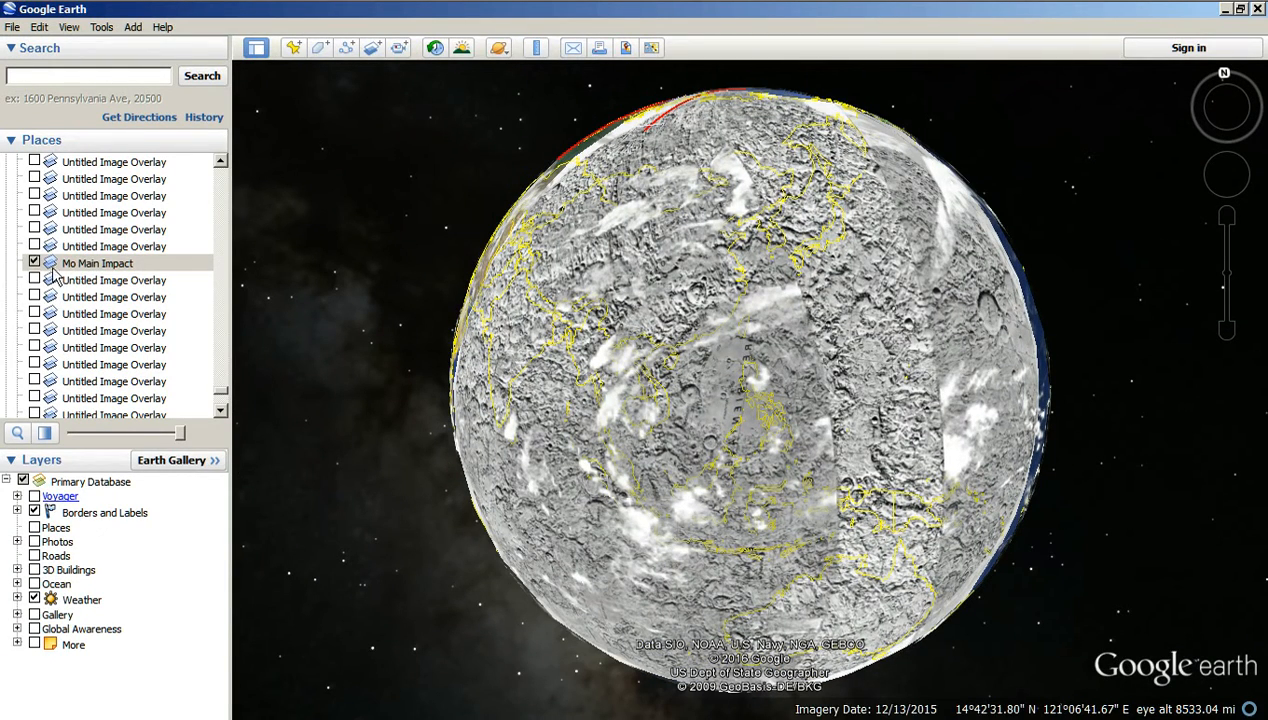
pyautogui.click(94, 263)
pyautogui.moveTo(176, 435); pyautogui.dragTo(230, 440)
pyautogui.click(35, 598)
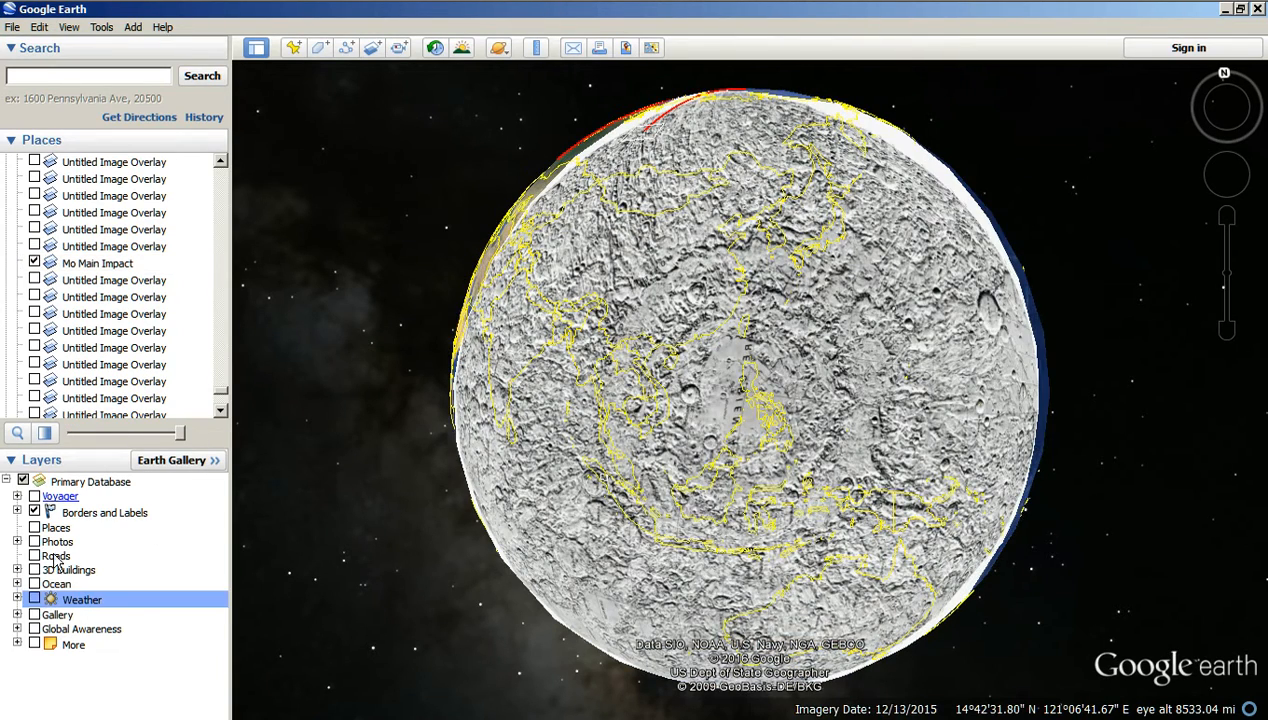
# Fade the Mo Main Impact overlay to fully transparent to compare it with Asia and Australia, and restore full opacity.
pyautogui.scroll(-3, 792, 293)
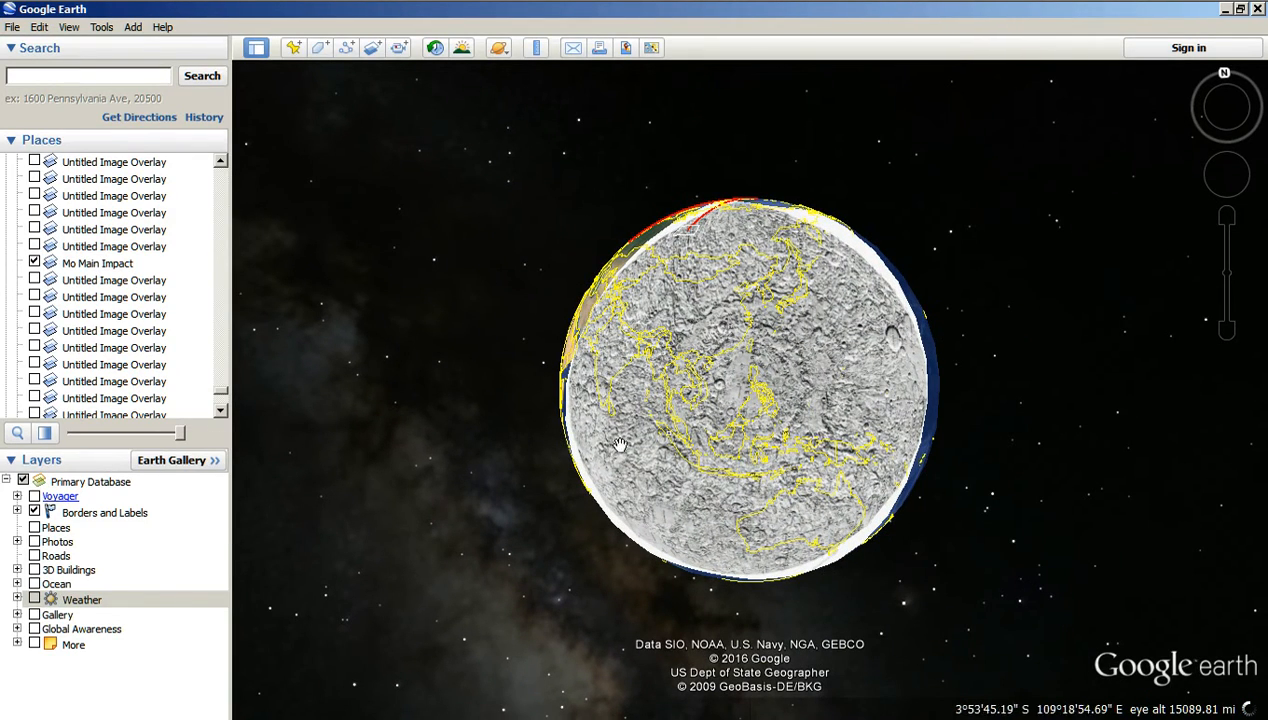
pyautogui.click(92, 264)
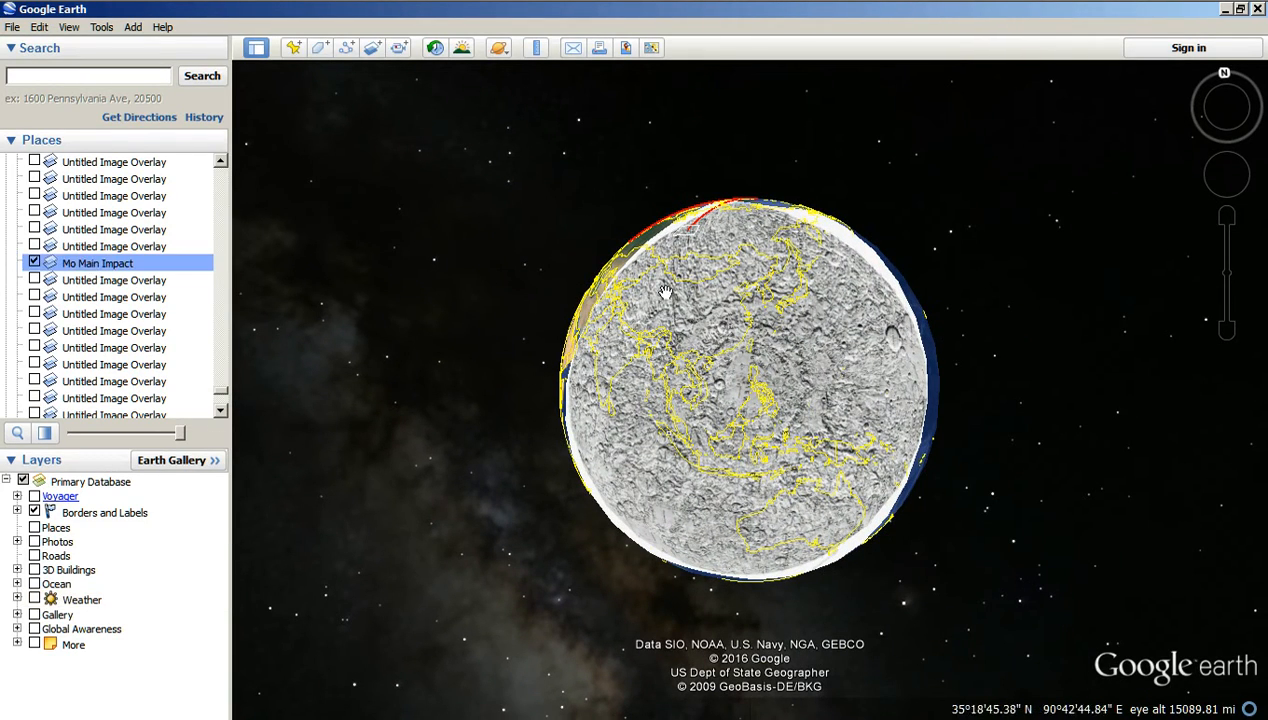
pyautogui.moveTo(184, 434); pyautogui.dragTo(5, 497)
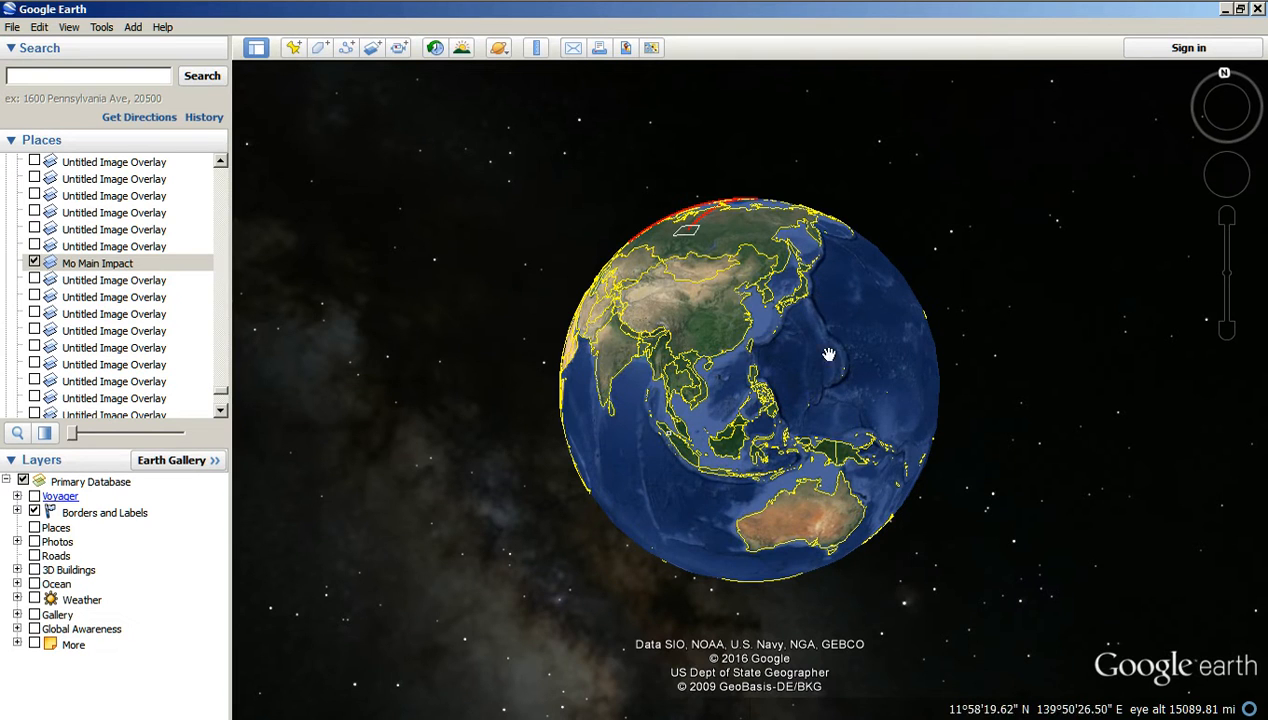
pyautogui.moveTo(702, 352); pyautogui.dragTo(736, 430)
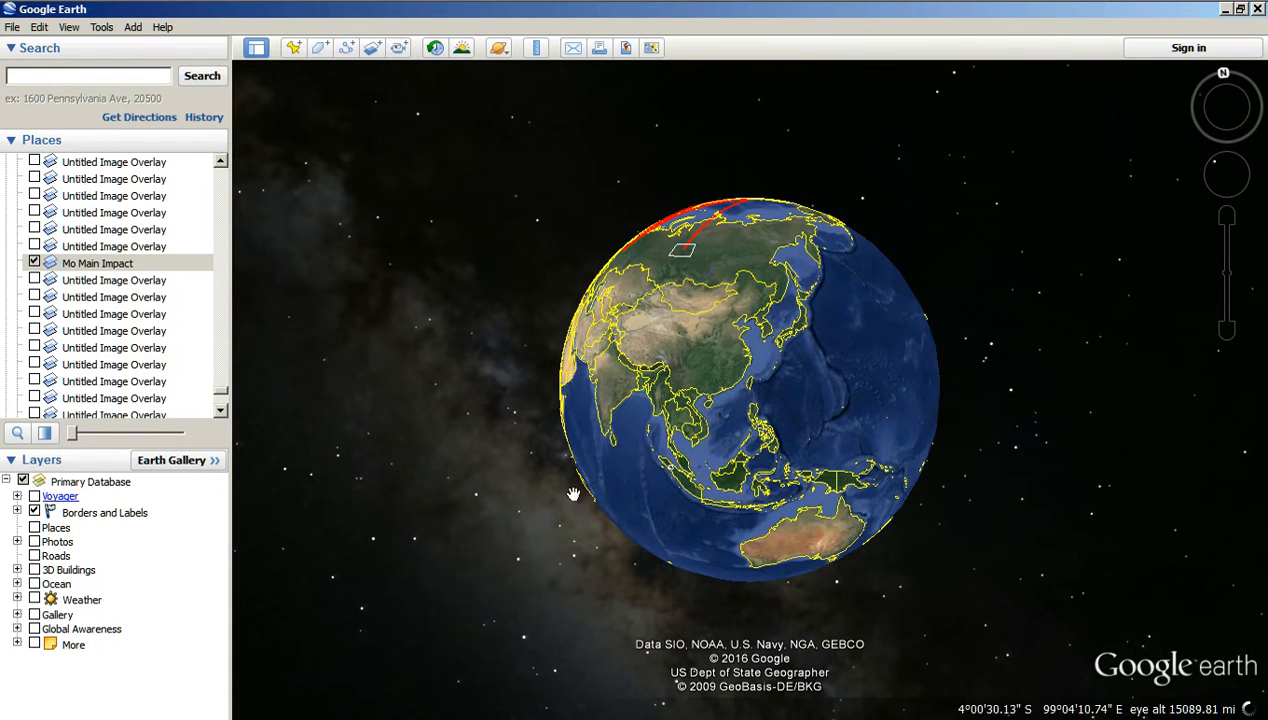
pyautogui.scroll(2, 705, 460)
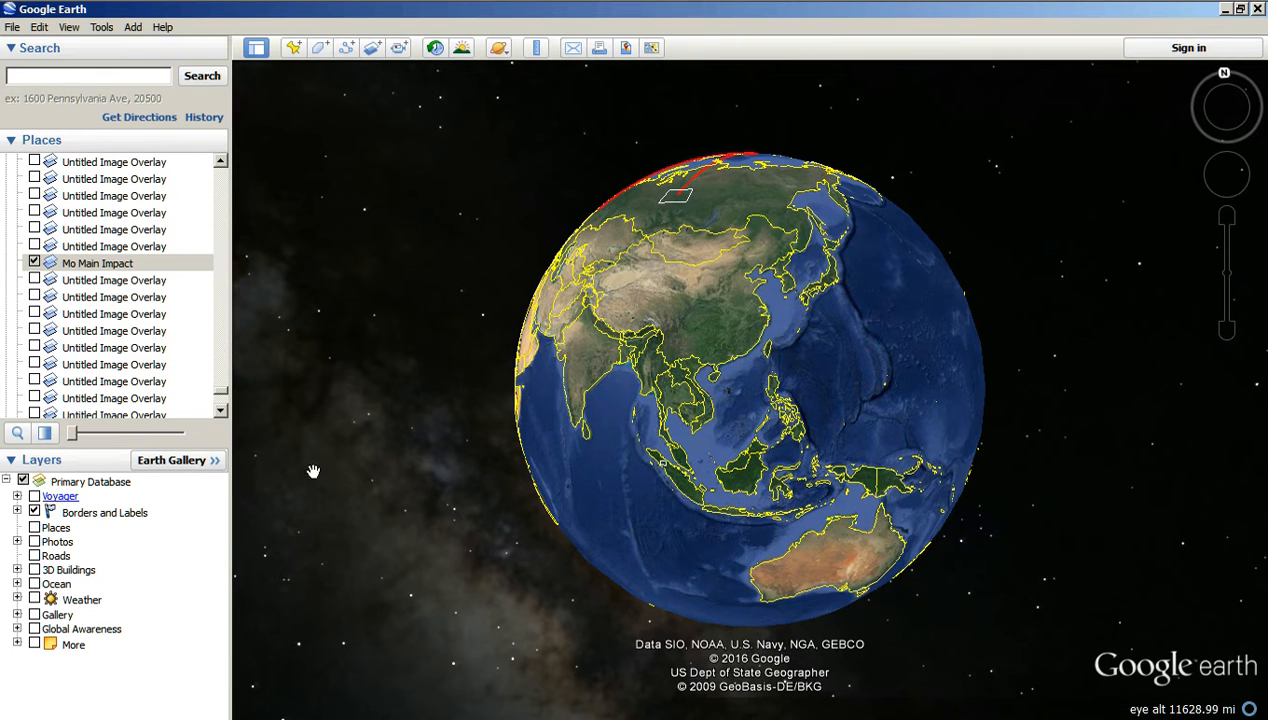
pyautogui.moveTo(75, 434); pyautogui.dragTo(175, 500)
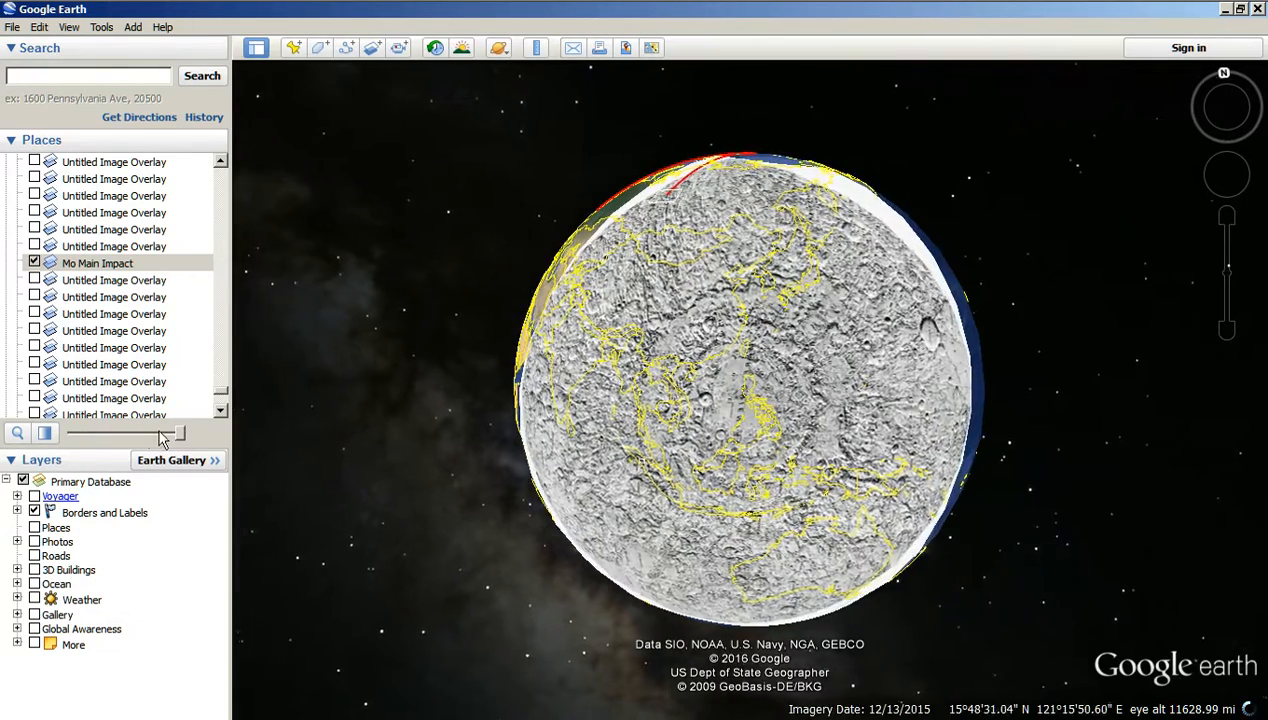
# Compare the Mo Main Impact overlay with the East Asian coastlines again and leave it fully transparent.
pyautogui.moveTo(170, 433)
pyautogui.mouseDown()
pyautogui.moveTo(62, 433)
pyautogui.moveTo(182, 440)
pyautogui.mouseUp()
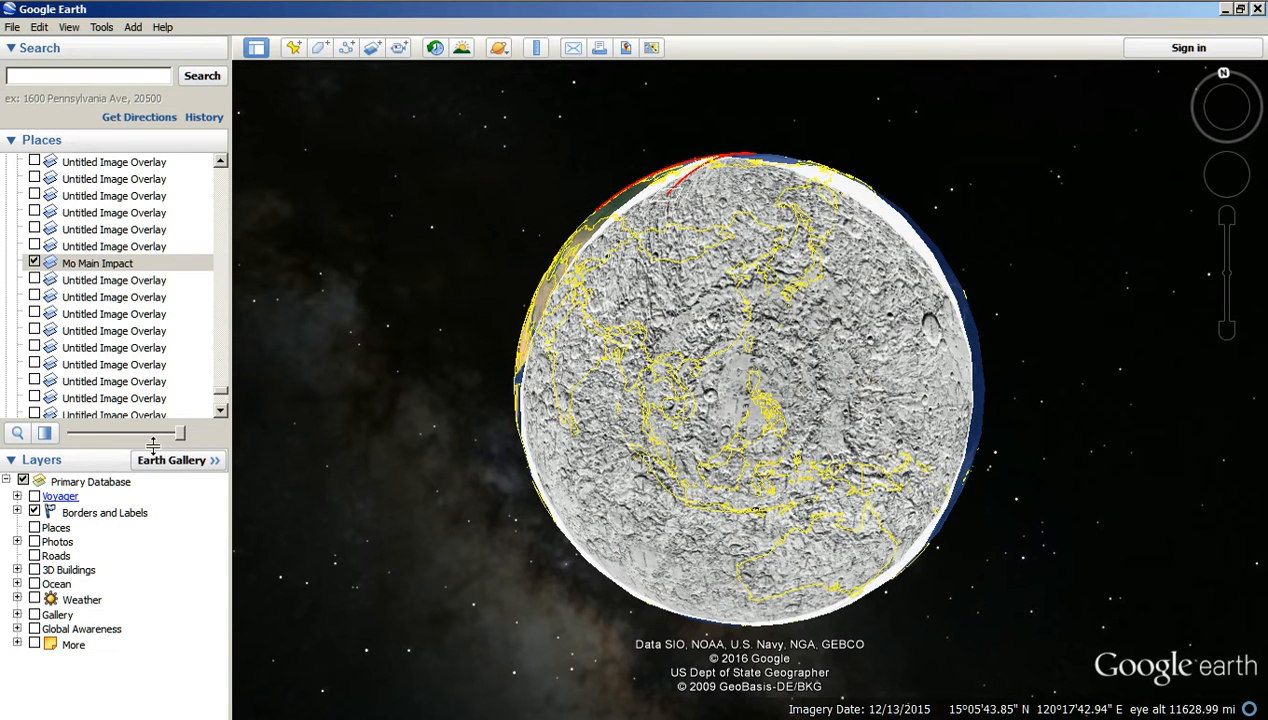
pyautogui.moveTo(180, 433); pyautogui.dragTo(203, 452)
pyautogui.moveTo(180, 437)
pyautogui.mouseDown()
pyautogui.moveTo(5, 447)
pyautogui.moveTo(200, 445)
pyautogui.moveTo(41, 462)
pyautogui.moveTo(181, 455)
pyautogui.mouseUp()
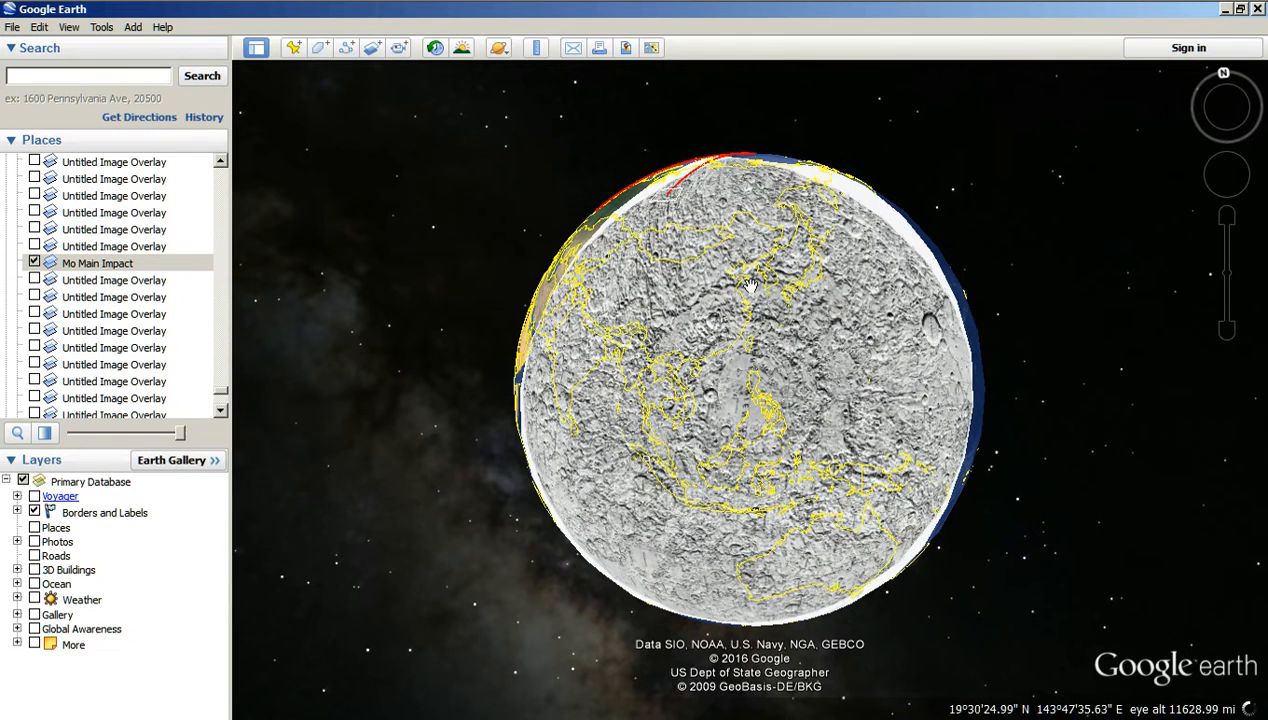
pyautogui.moveTo(180, 443); pyautogui.dragTo(311, 433)
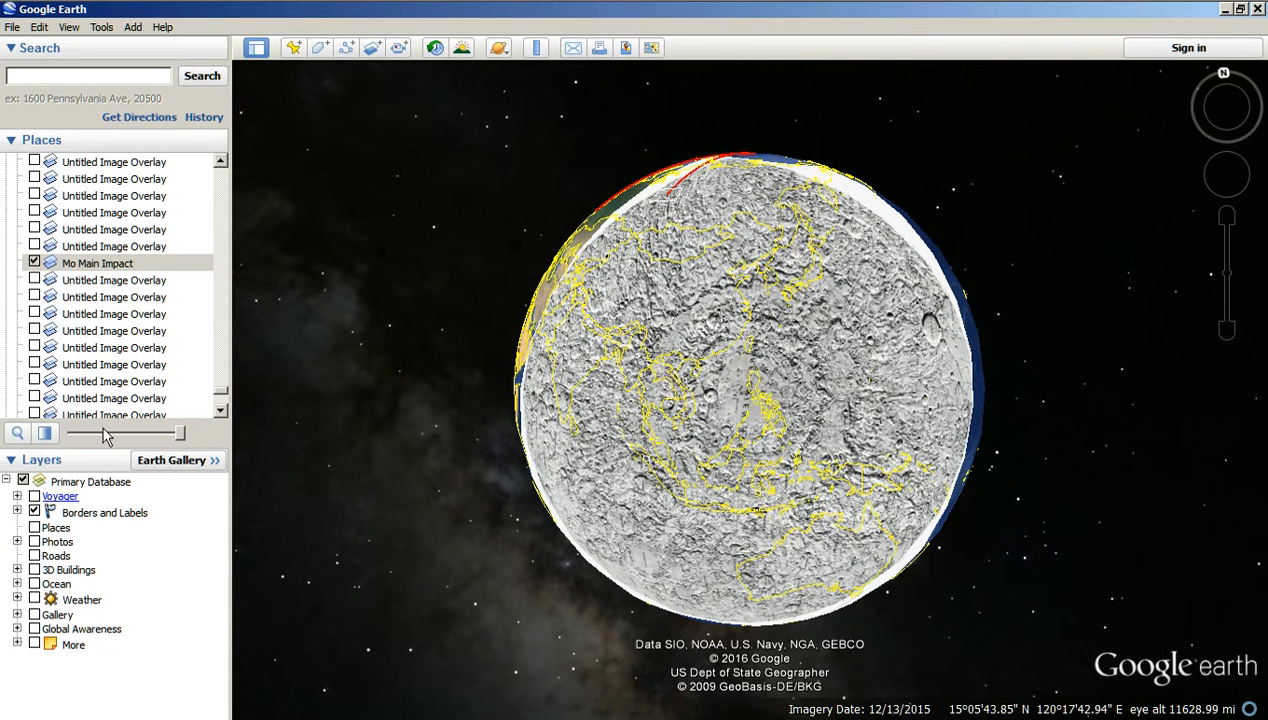
pyautogui.moveTo(180, 440); pyautogui.dragTo(72, 436)
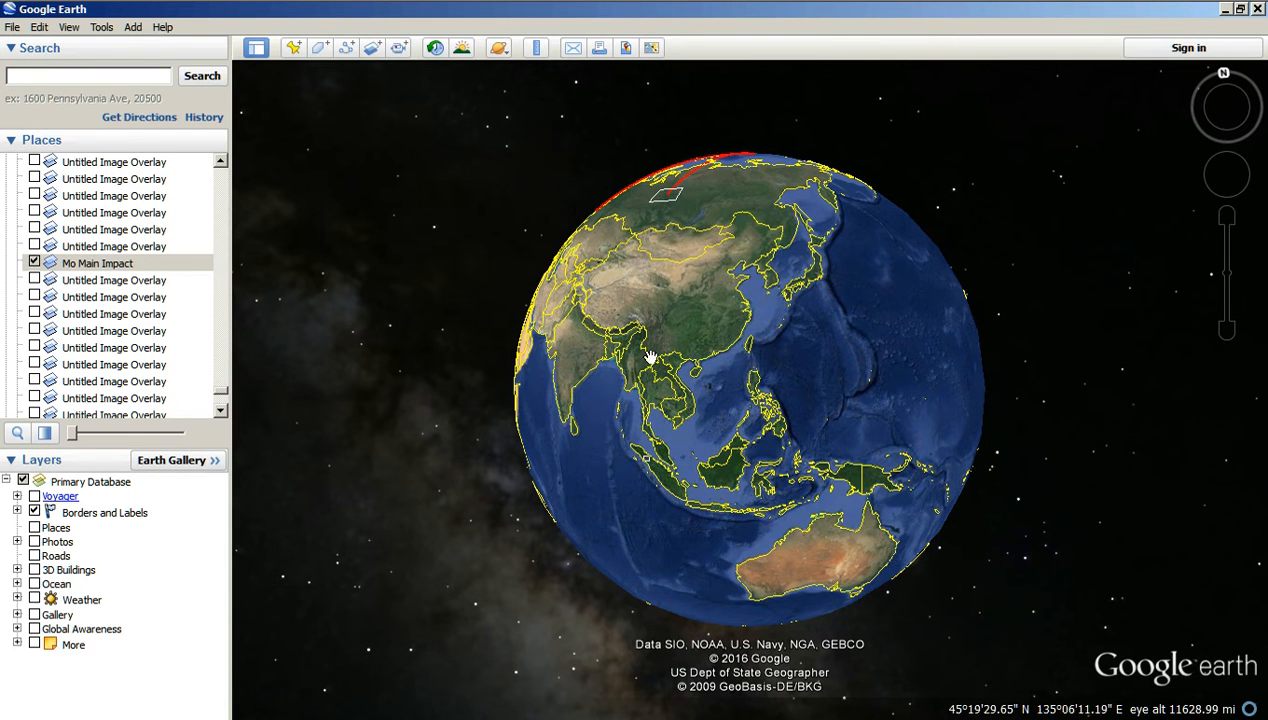
# Examine the Arctic and the East Asia to Australia region under the latitude and longitude grid, and hide the grid again.
pyautogui.click(70, 27)
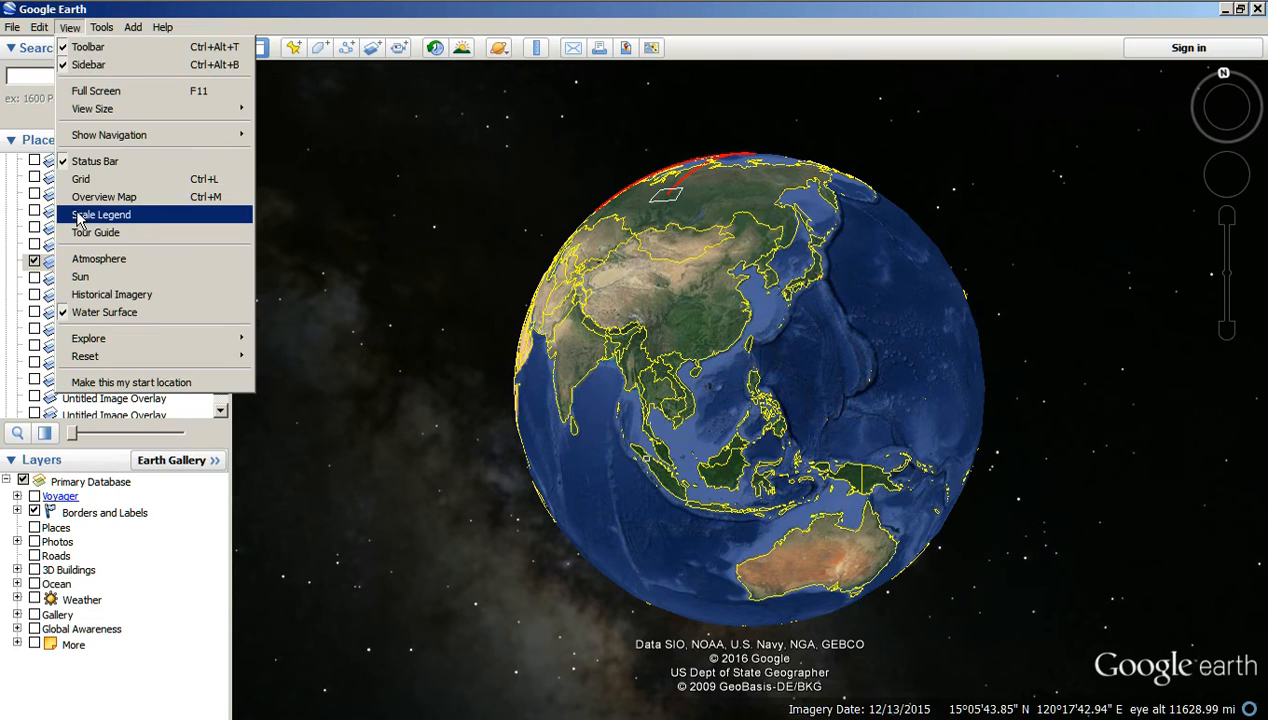
pyautogui.click(80, 181)
pyautogui.moveTo(750, 204); pyautogui.dragTo(750, 465)
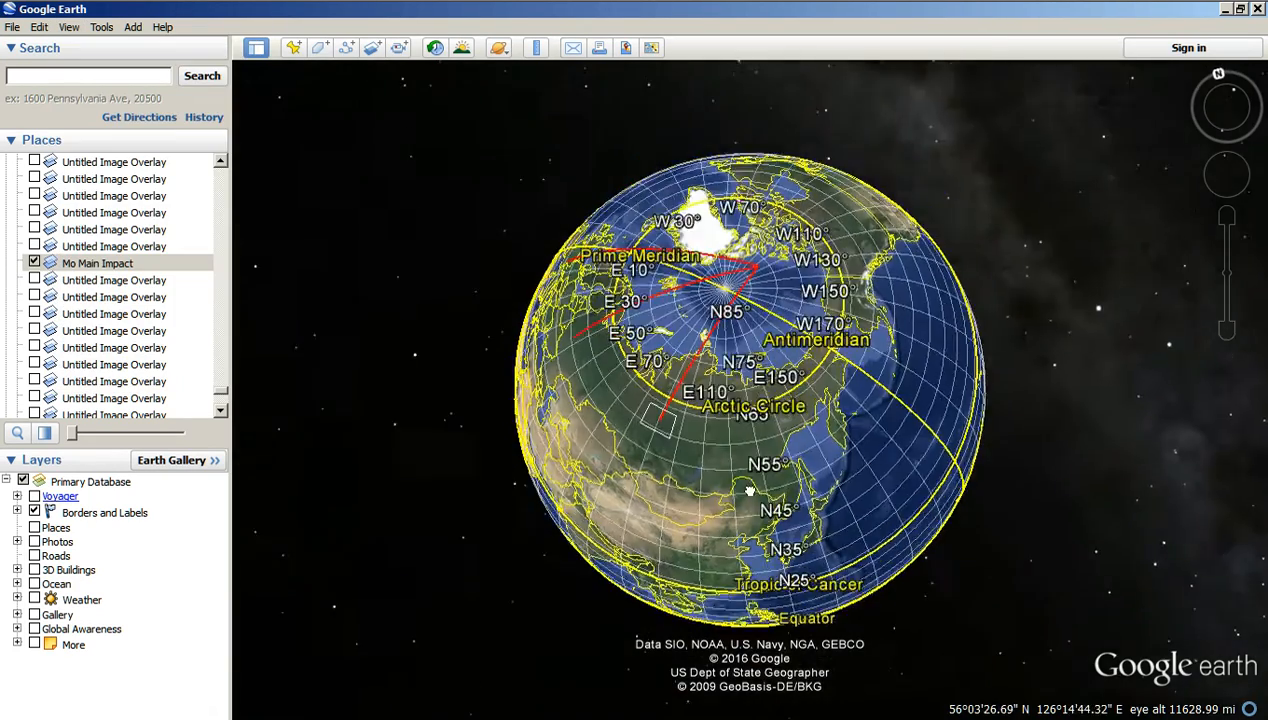
pyautogui.moveTo(747, 348); pyautogui.dragTo(763, 389)
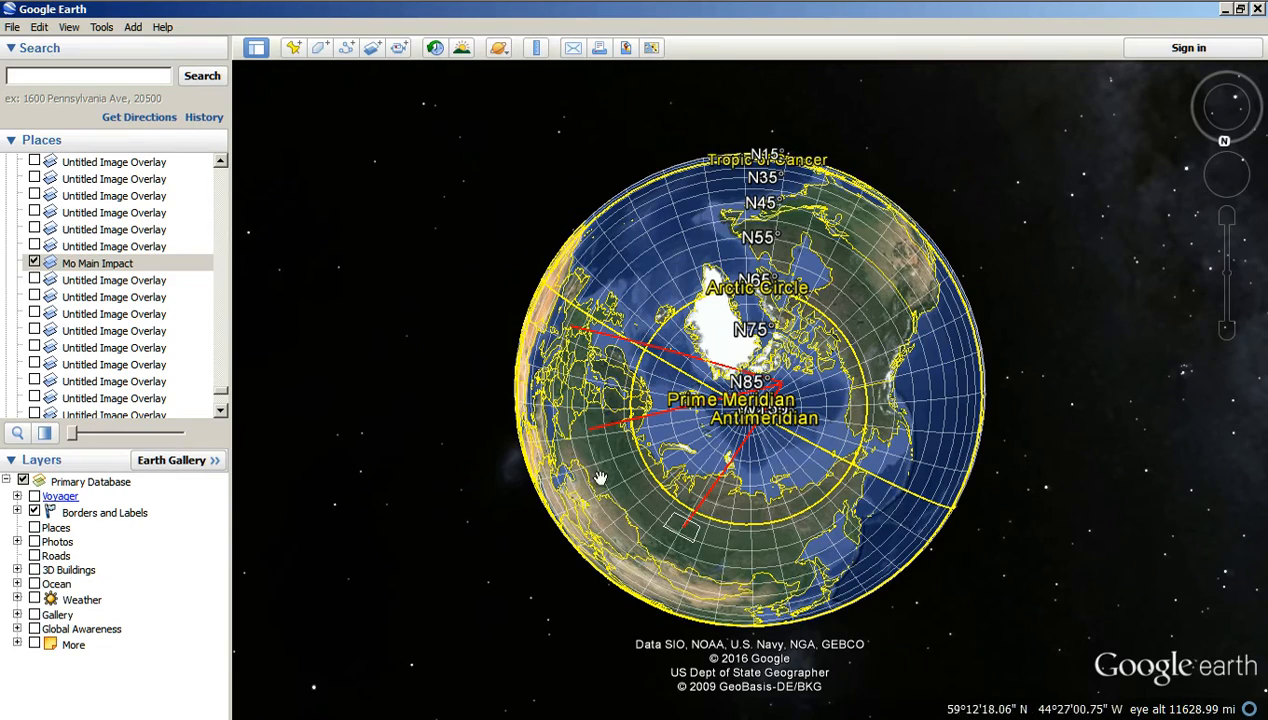
pyautogui.moveTo(711, 587); pyautogui.dragTo(810, 268)
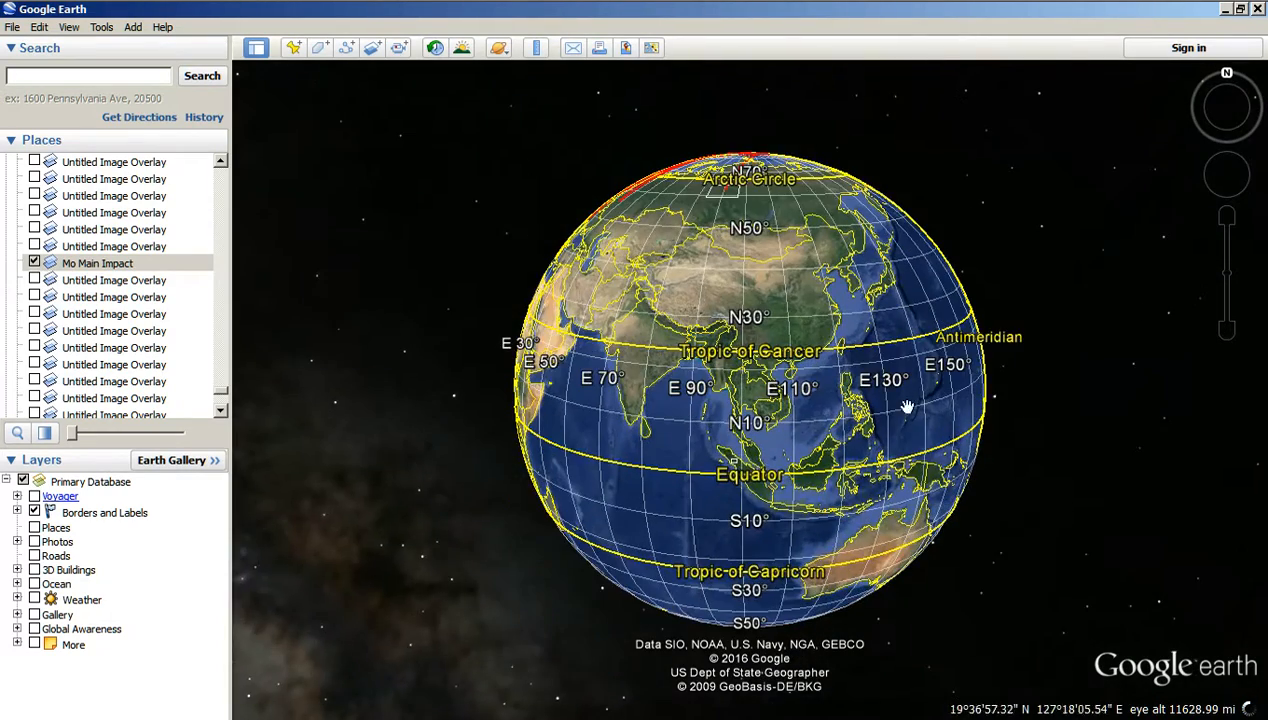
pyautogui.moveTo(893, 386); pyautogui.dragTo(831, 428)
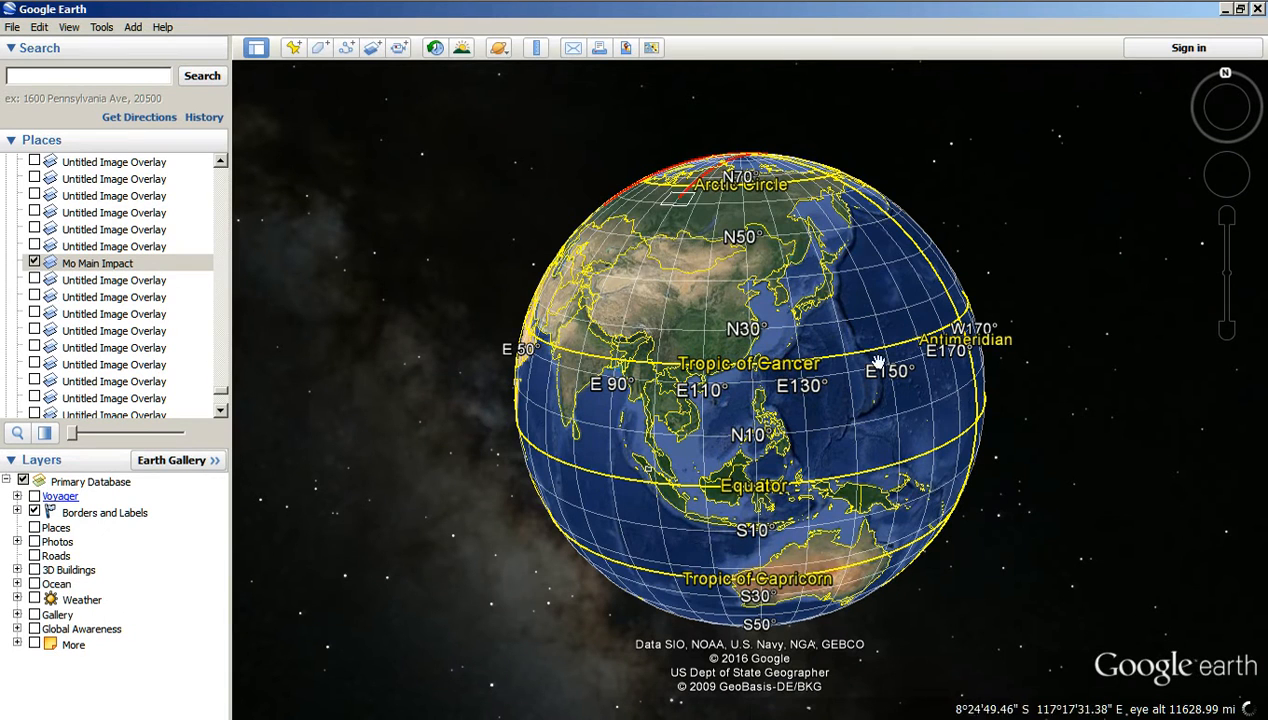
pyautogui.click(69, 30)
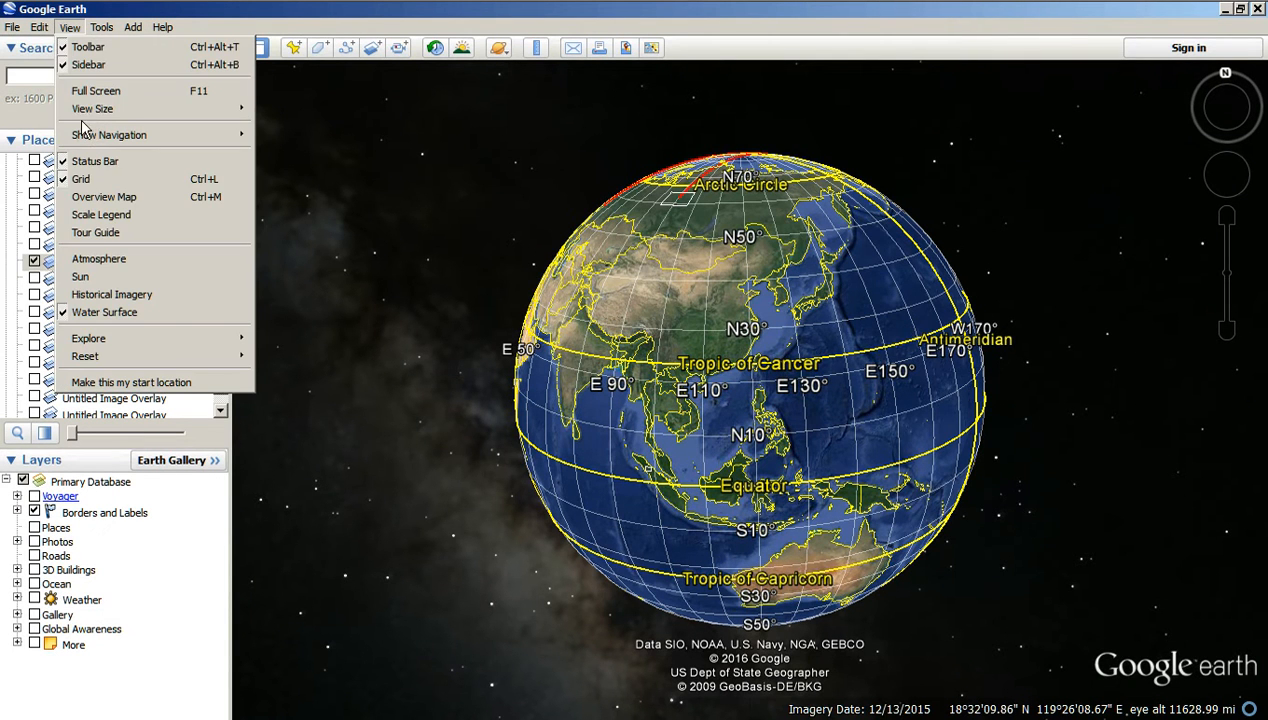
pyautogui.click(65, 178)
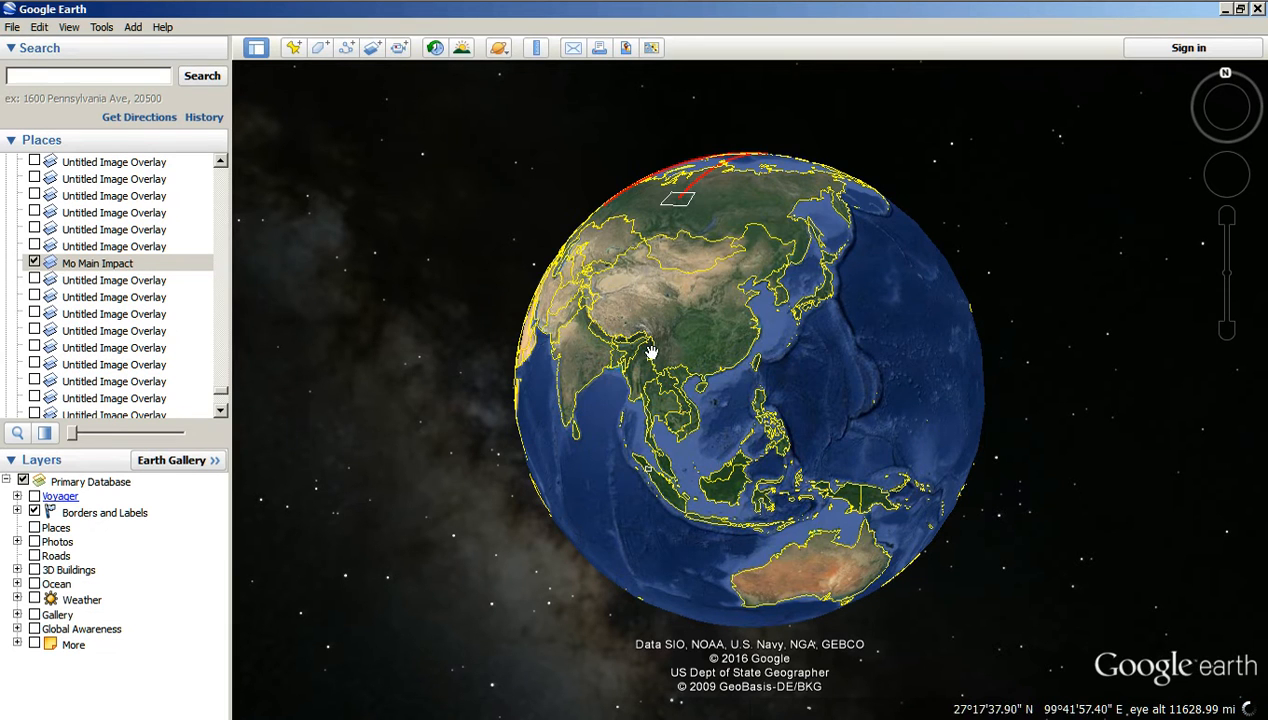
# Inspect the landforms and seafloor around the western Pacific, Australia and New Zealand, and across Asia to the Middle East.
pyautogui.moveTo(848, 431); pyautogui.dragTo(760, 417)
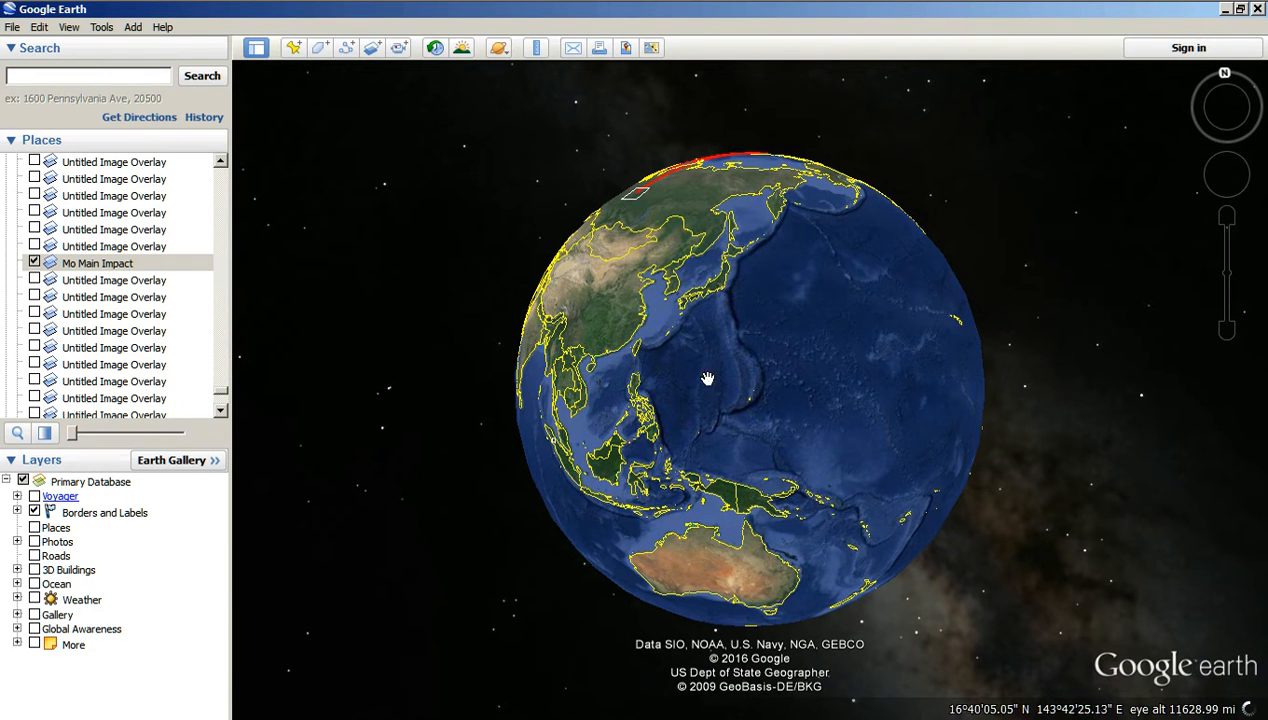
pyautogui.moveTo(771, 476); pyautogui.dragTo(812, 325)
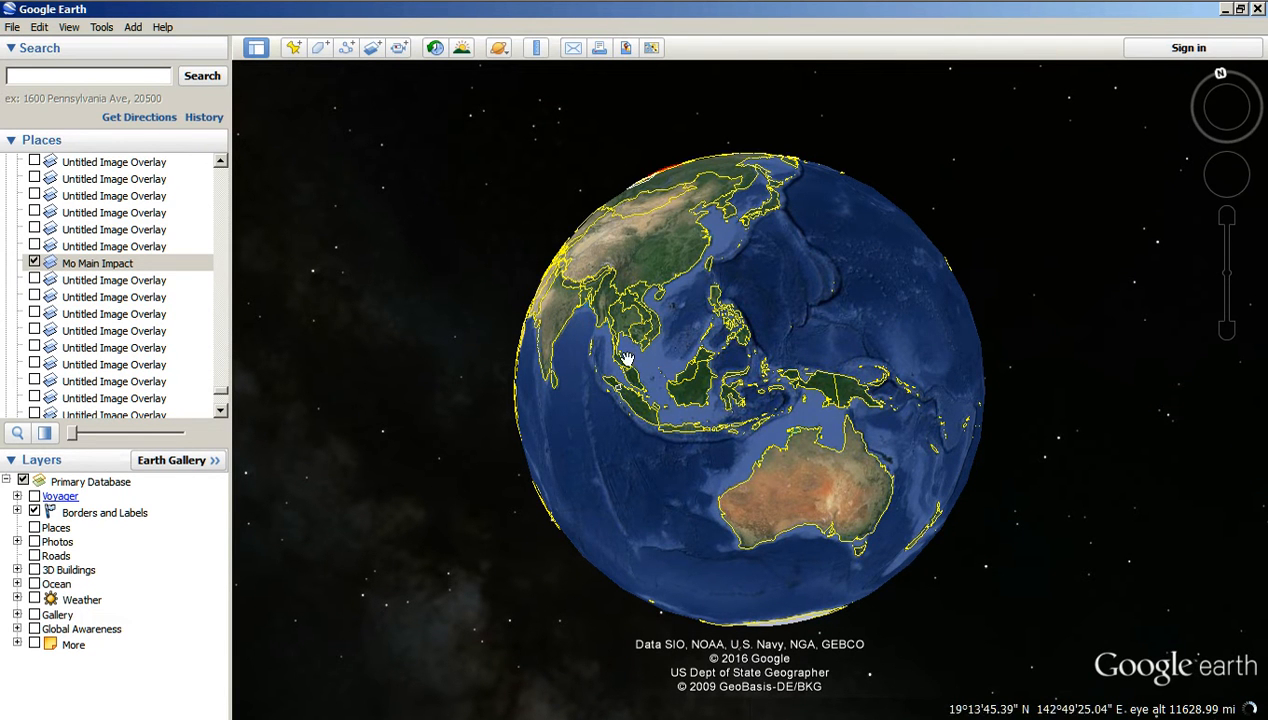
pyautogui.moveTo(810, 283); pyautogui.dragTo(838, 410)
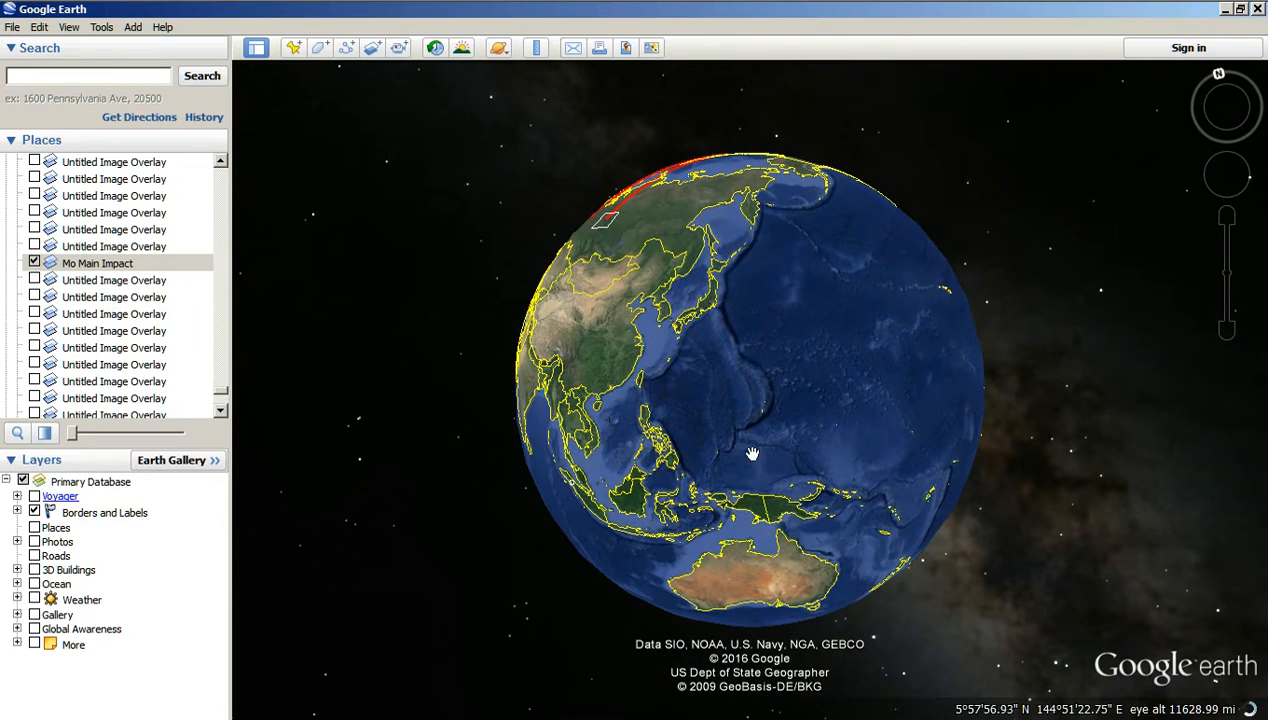
pyautogui.moveTo(606, 261); pyautogui.dragTo(560, 345)
pyautogui.moveTo(838, 508); pyautogui.dragTo(834, 482)
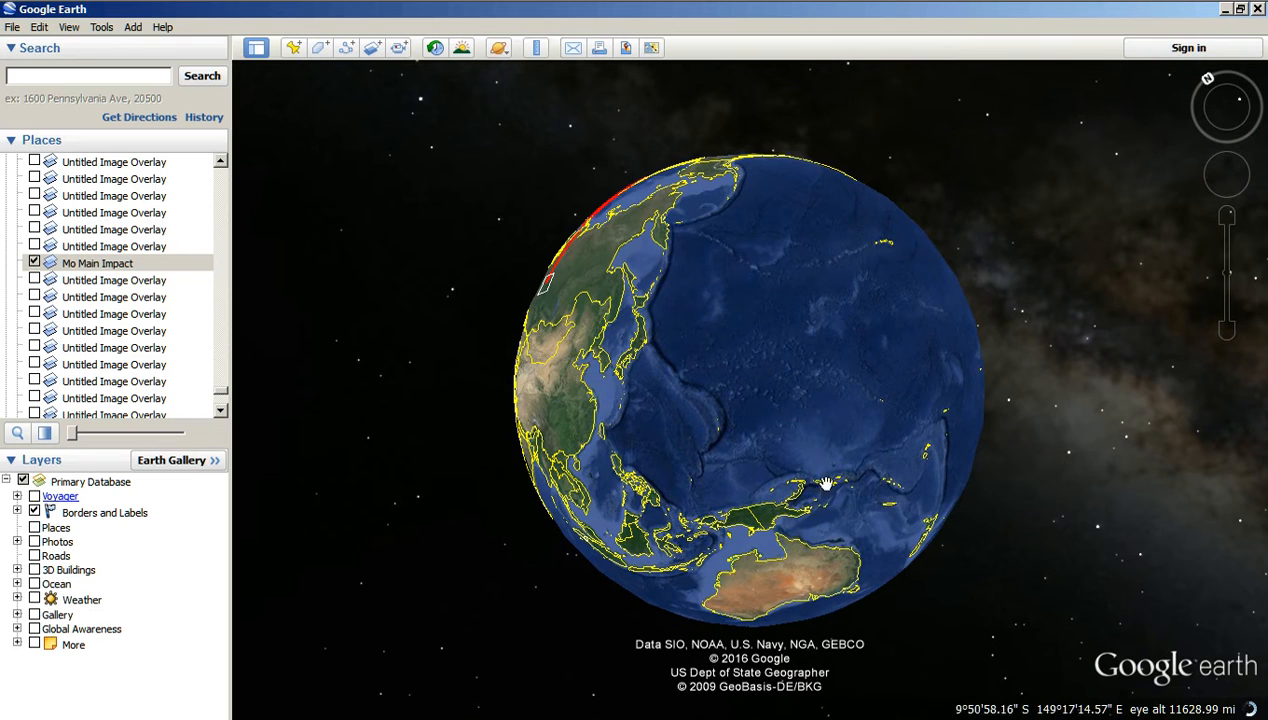
pyautogui.moveTo(878, 647); pyautogui.dragTo(762, 432)
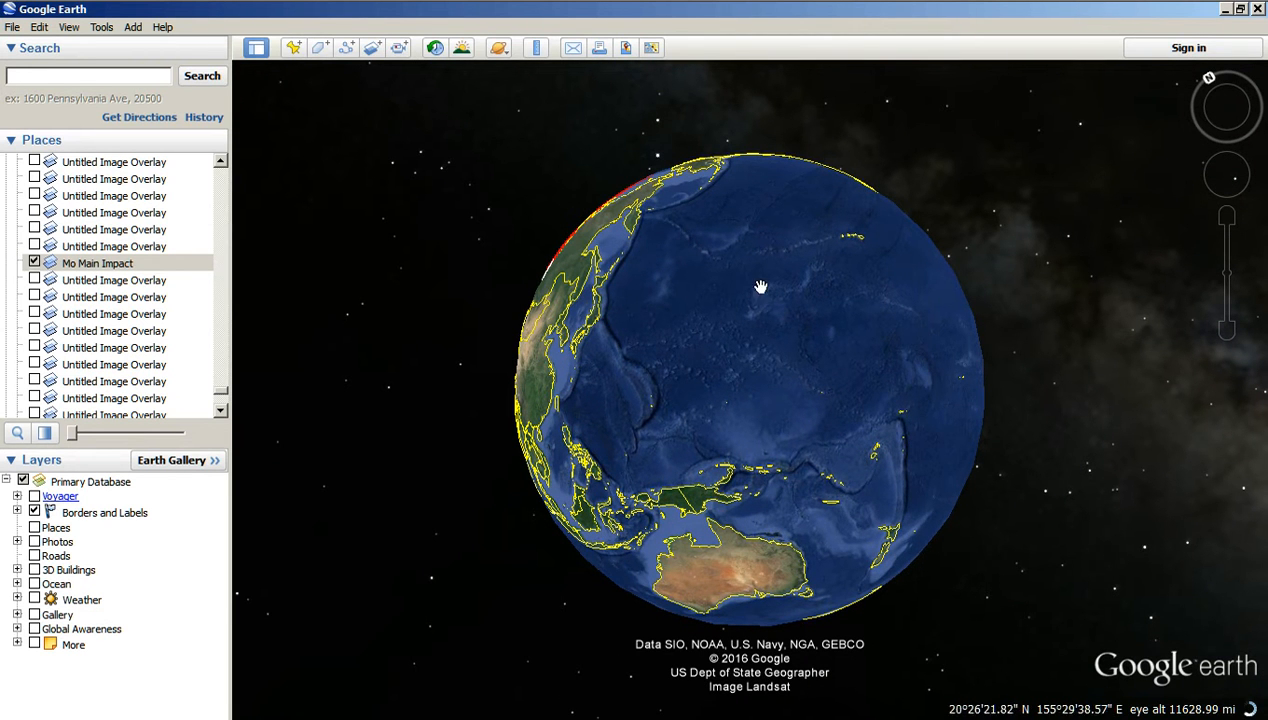
pyautogui.moveTo(861, 538); pyautogui.dragTo(770, 352)
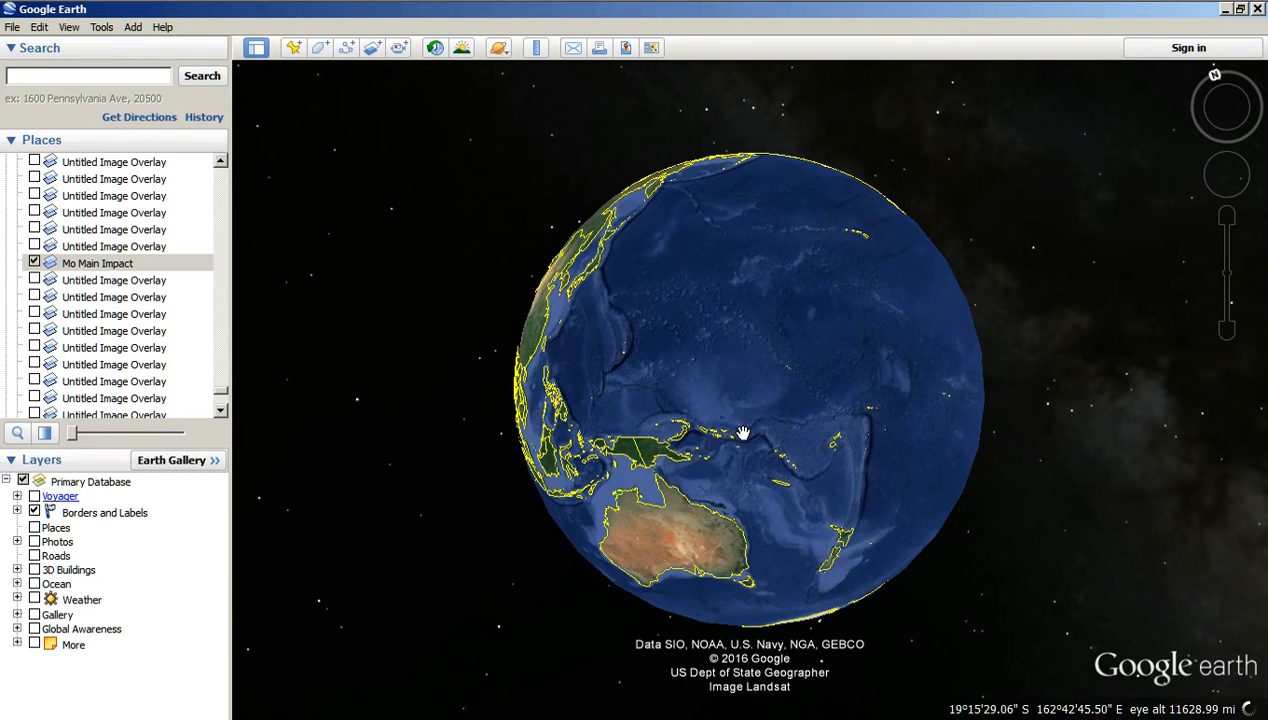
pyautogui.moveTo(591, 345); pyautogui.dragTo(790, 307)
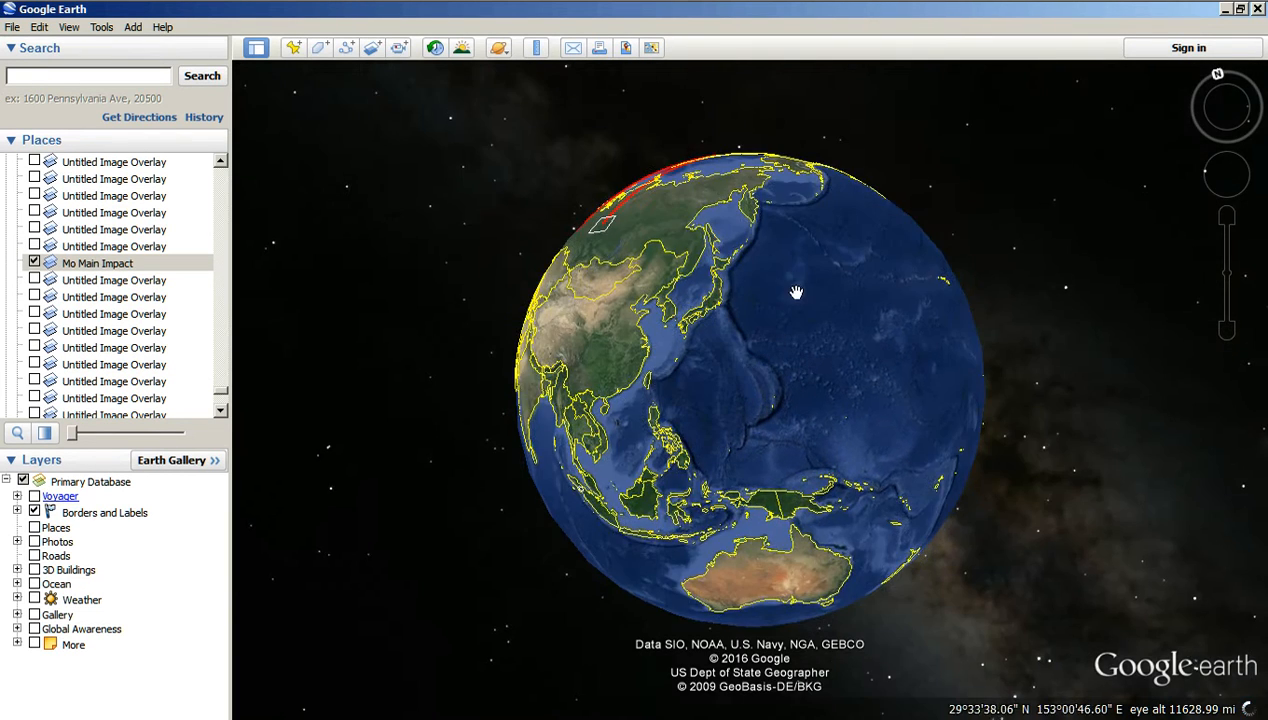
pyautogui.moveTo(616, 466); pyautogui.dragTo(827, 425)
pyautogui.moveTo(656, 363); pyautogui.dragTo(707, 381)
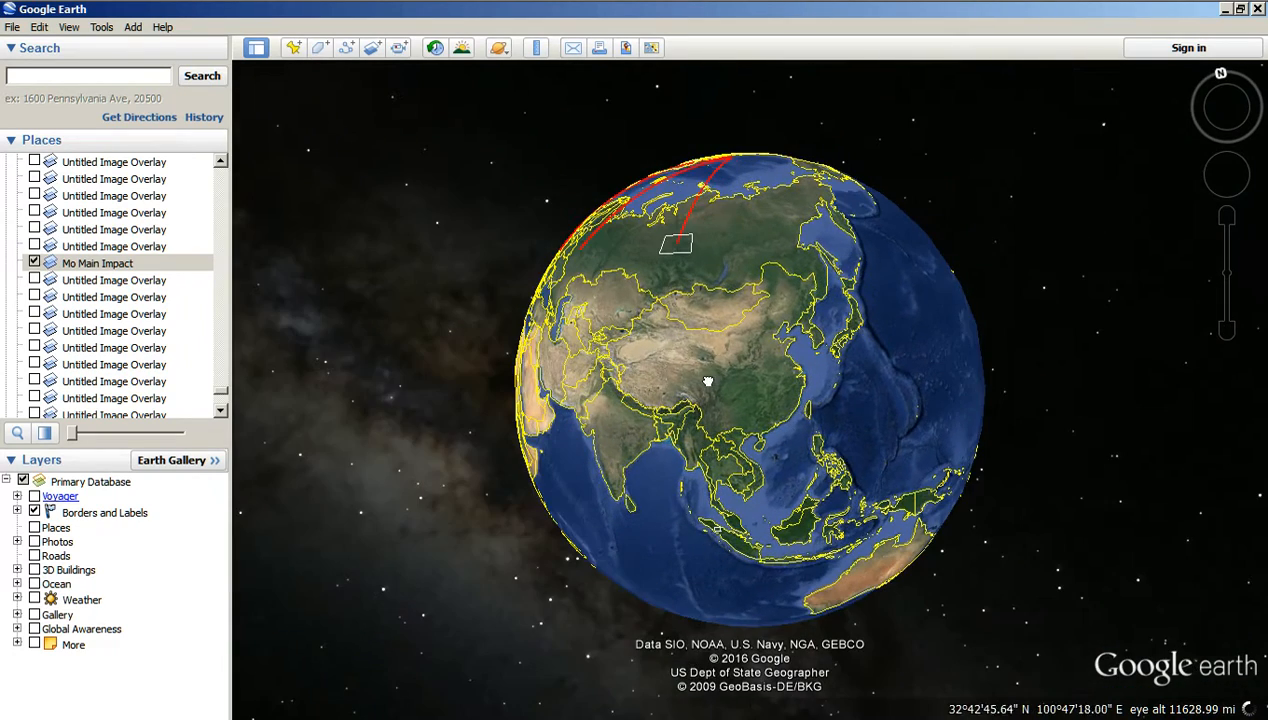
pyautogui.moveTo(595, 419); pyautogui.dragTo(682, 453)
pyautogui.moveTo(724, 514); pyautogui.dragTo(780, 507)
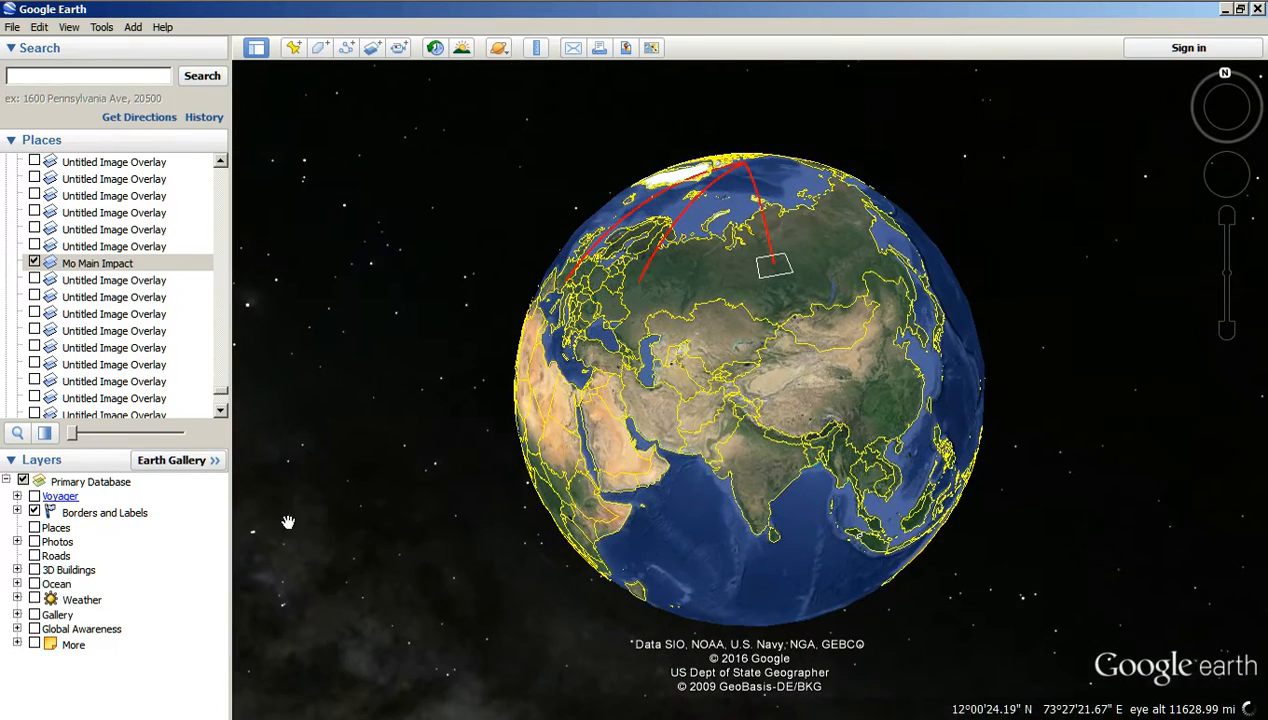
# Switch to WunderMap in Firefox and examine the satellite weather patterns from North America across Europe and Africa to East Asia.
pyautogui.moveTo(130, 20)
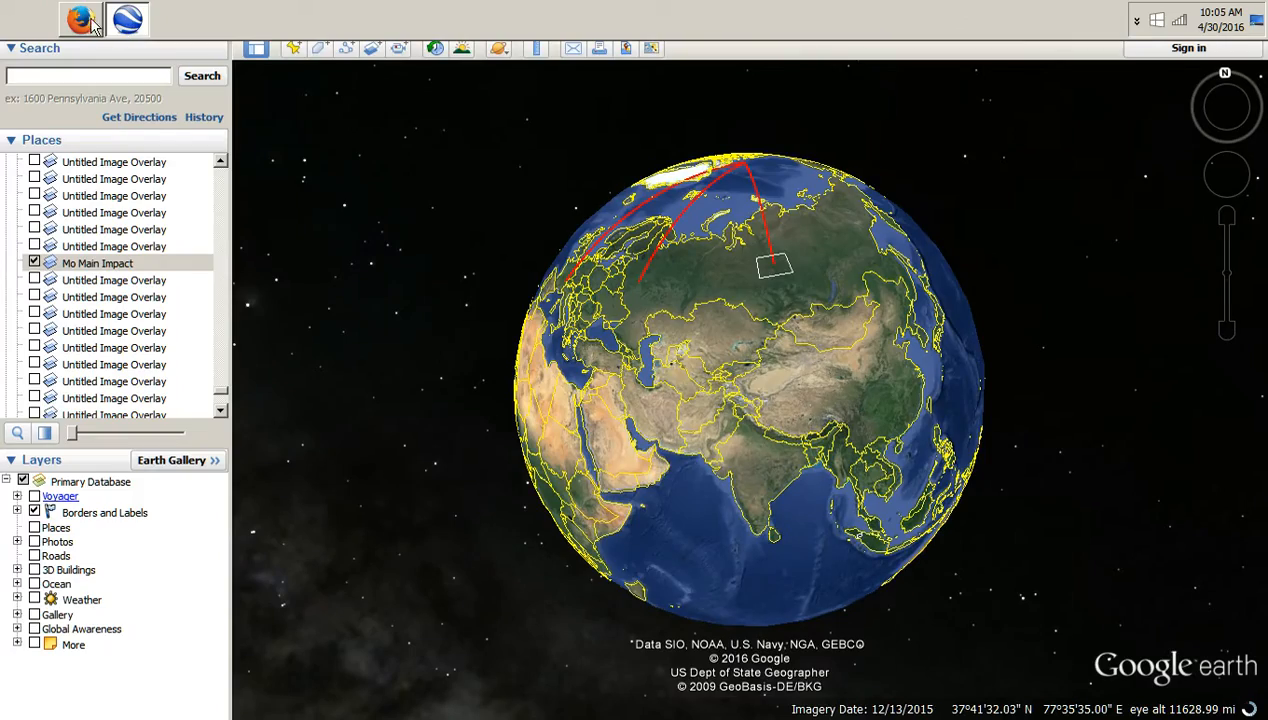
pyautogui.click(91, 22)
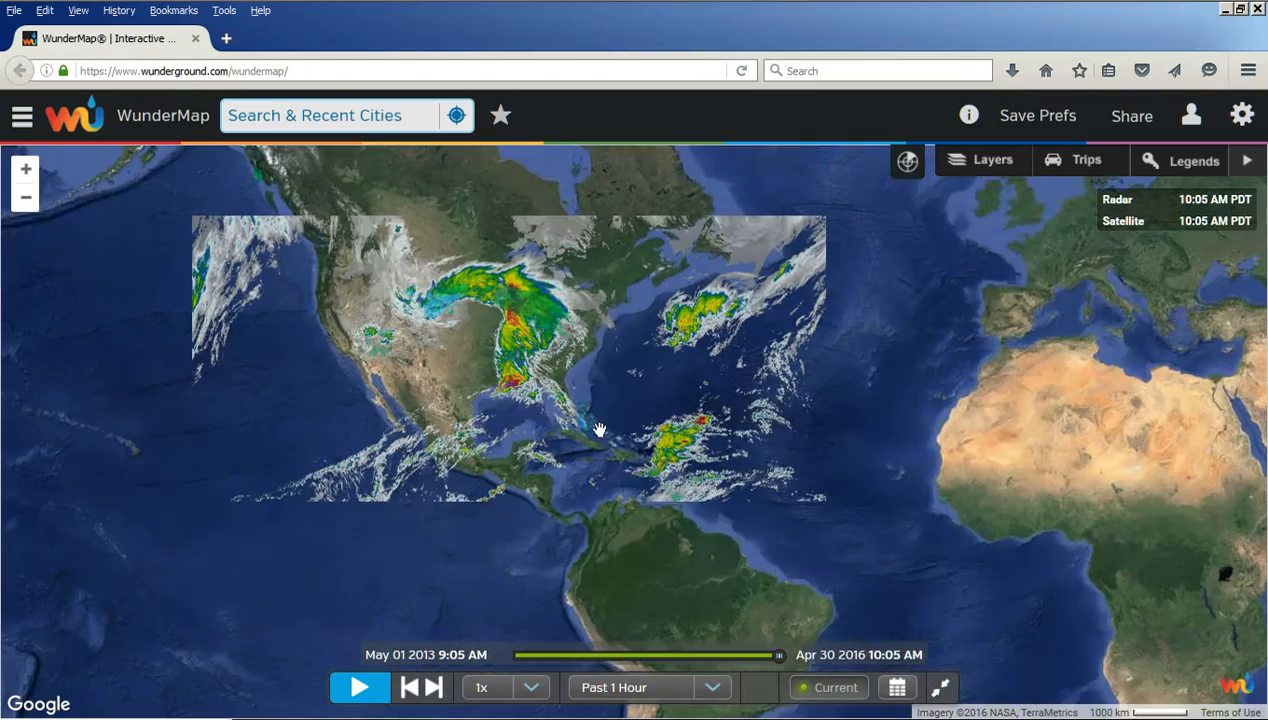
pyautogui.moveTo(866, 409); pyautogui.dragTo(458, 390)
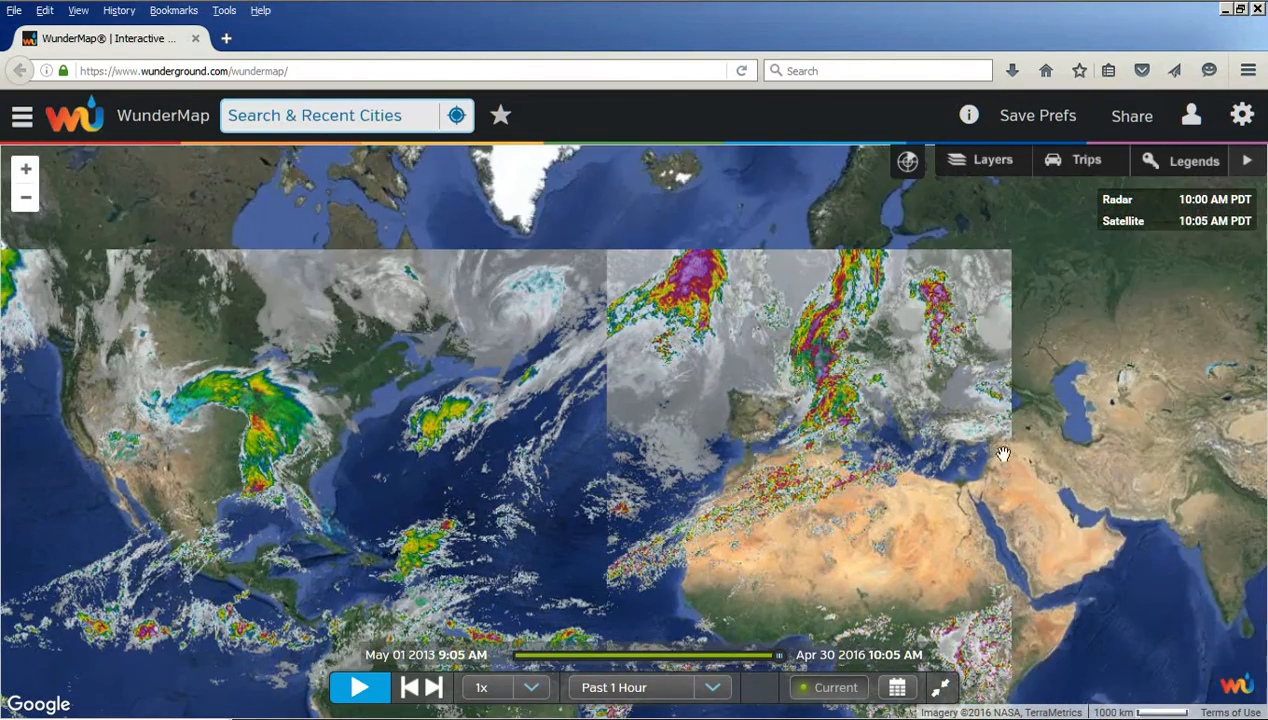
pyautogui.moveTo(1029, 469); pyautogui.dragTo(793, 464)
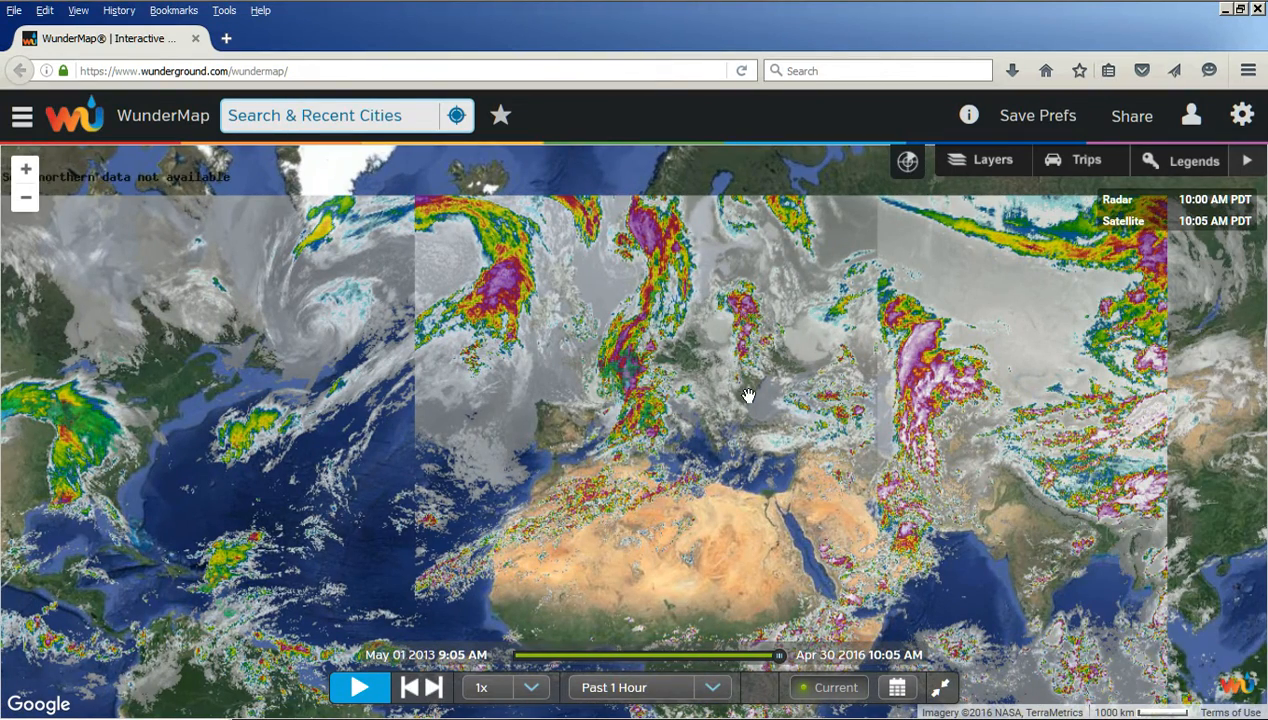
pyautogui.moveTo(906, 453); pyautogui.dragTo(689, 424)
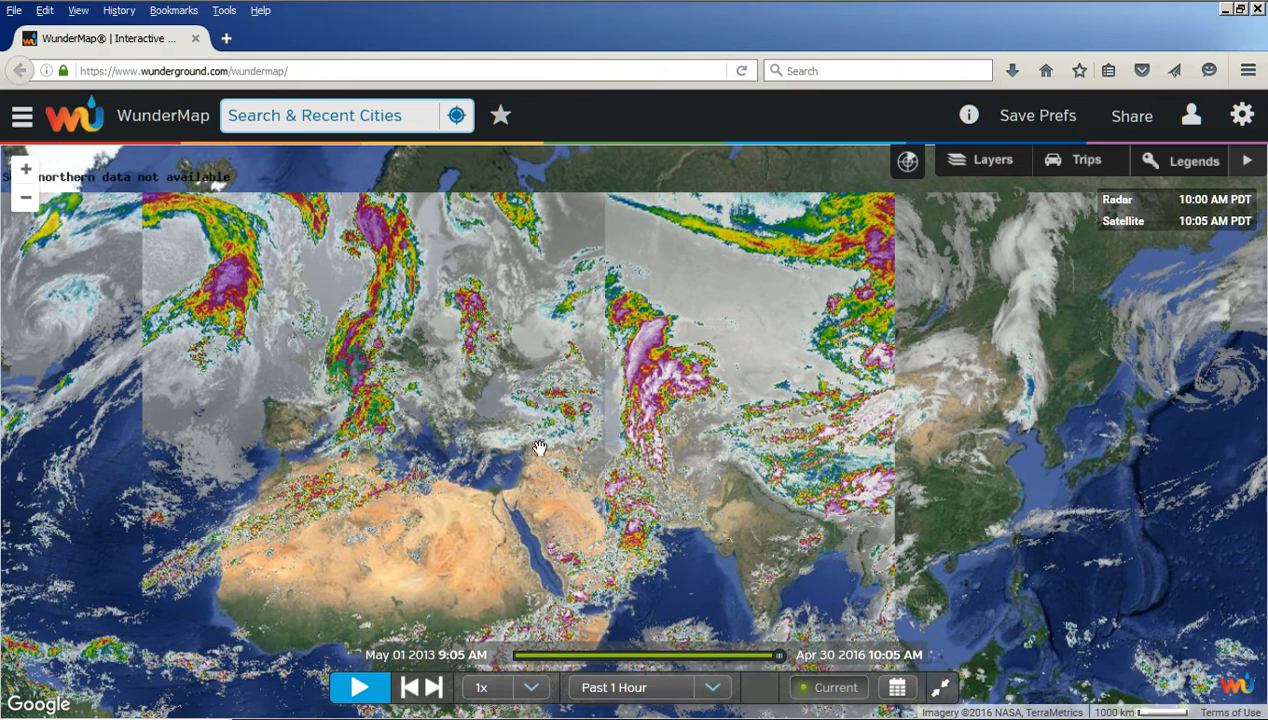
pyautogui.moveTo(866, 390); pyautogui.dragTo(640, 475)
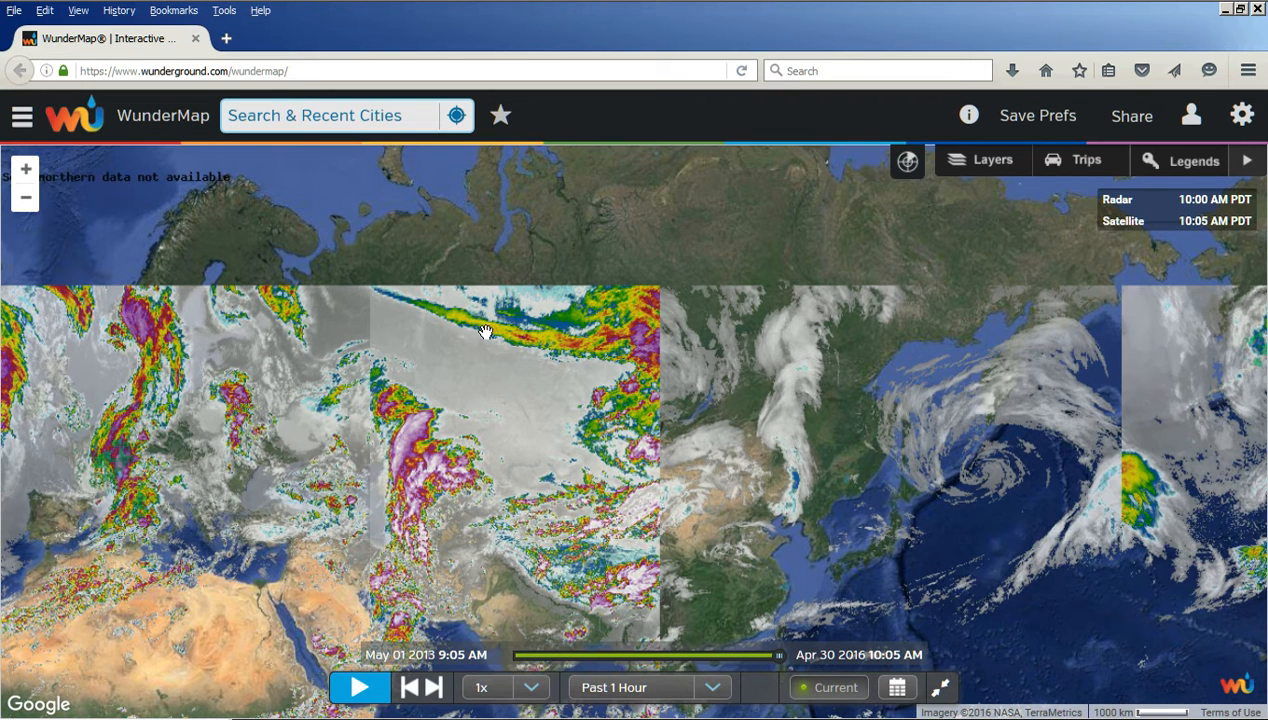
pyautogui.moveTo(534, 554); pyautogui.dragTo(582, 492)
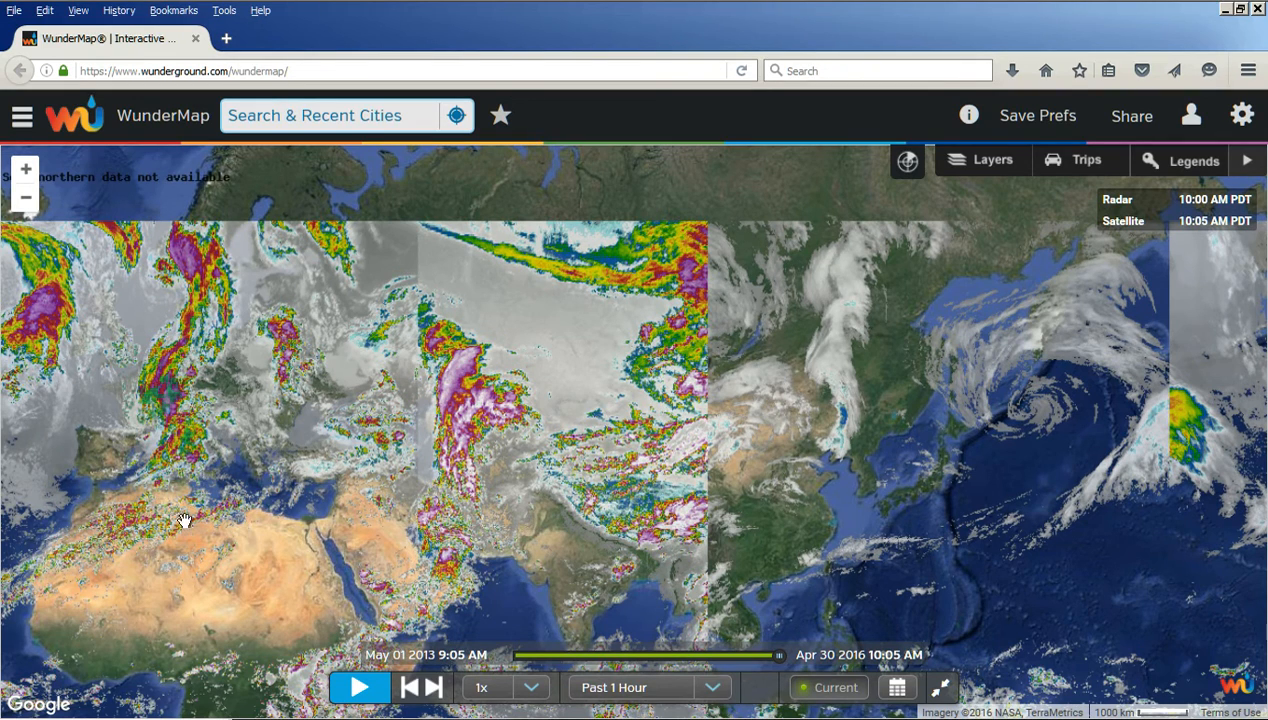
# Switch to Google Earth and inspect the landforms across Asia from the Middle East to Japan and the western Pacific.
pyautogui.click(128, 20)
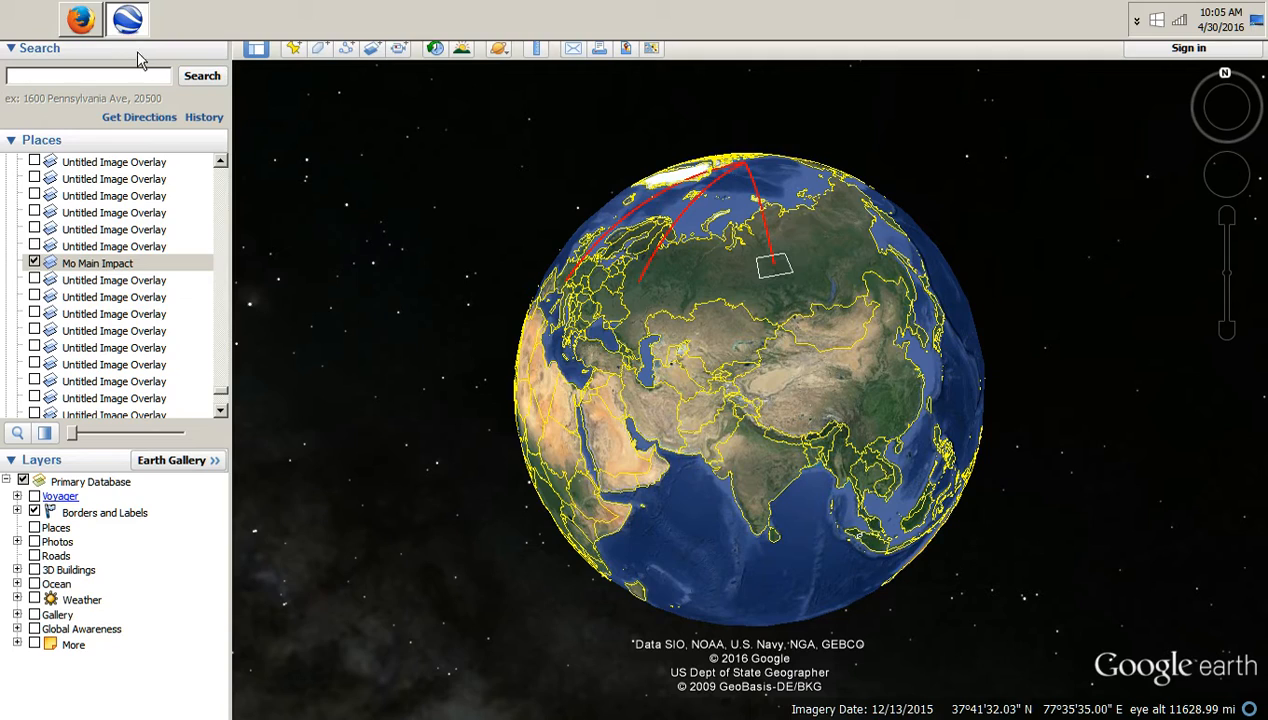
pyautogui.scroll(3, 826, 459)
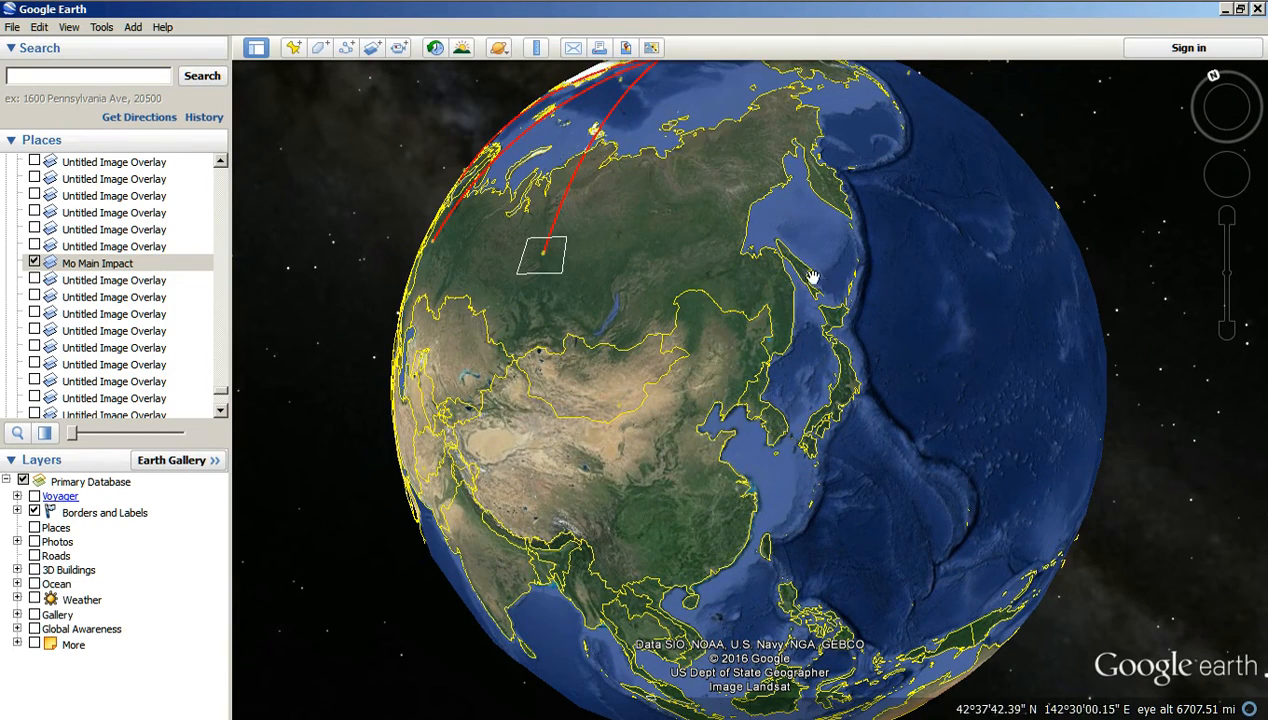
pyautogui.moveTo(594, 513); pyautogui.dragTo(767, 519)
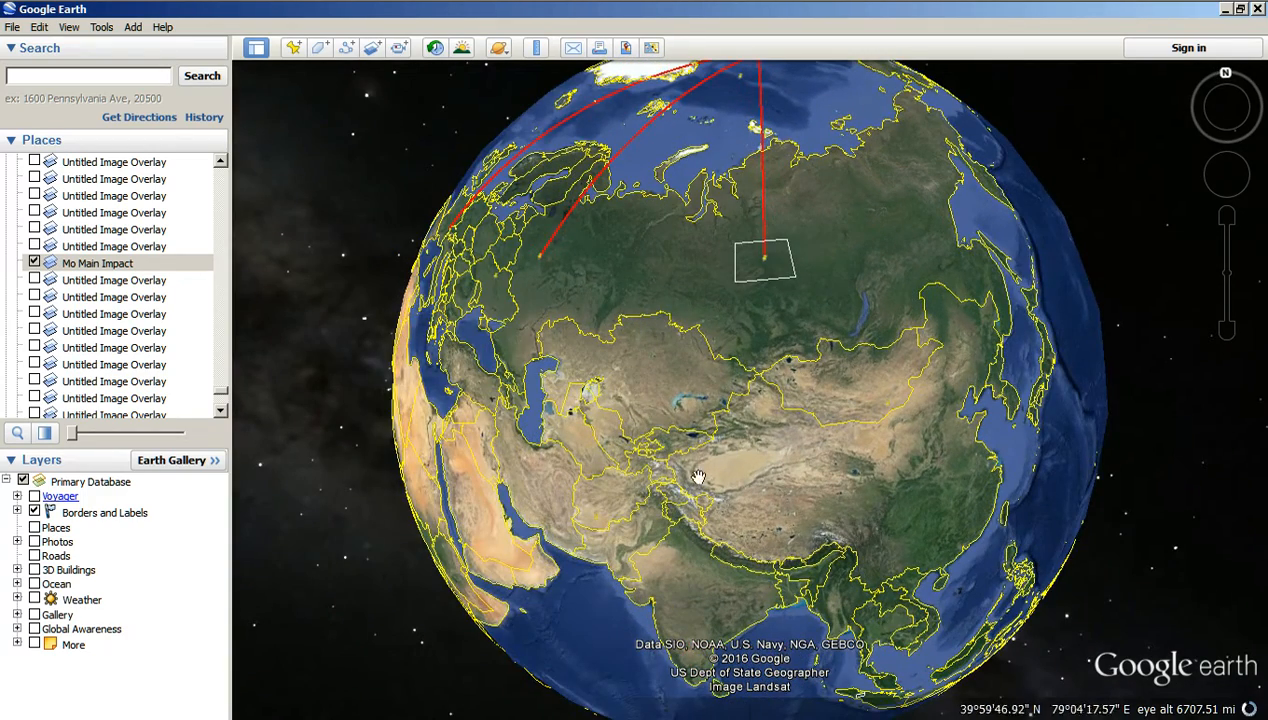
pyautogui.moveTo(773, 444); pyautogui.dragTo(716, 535)
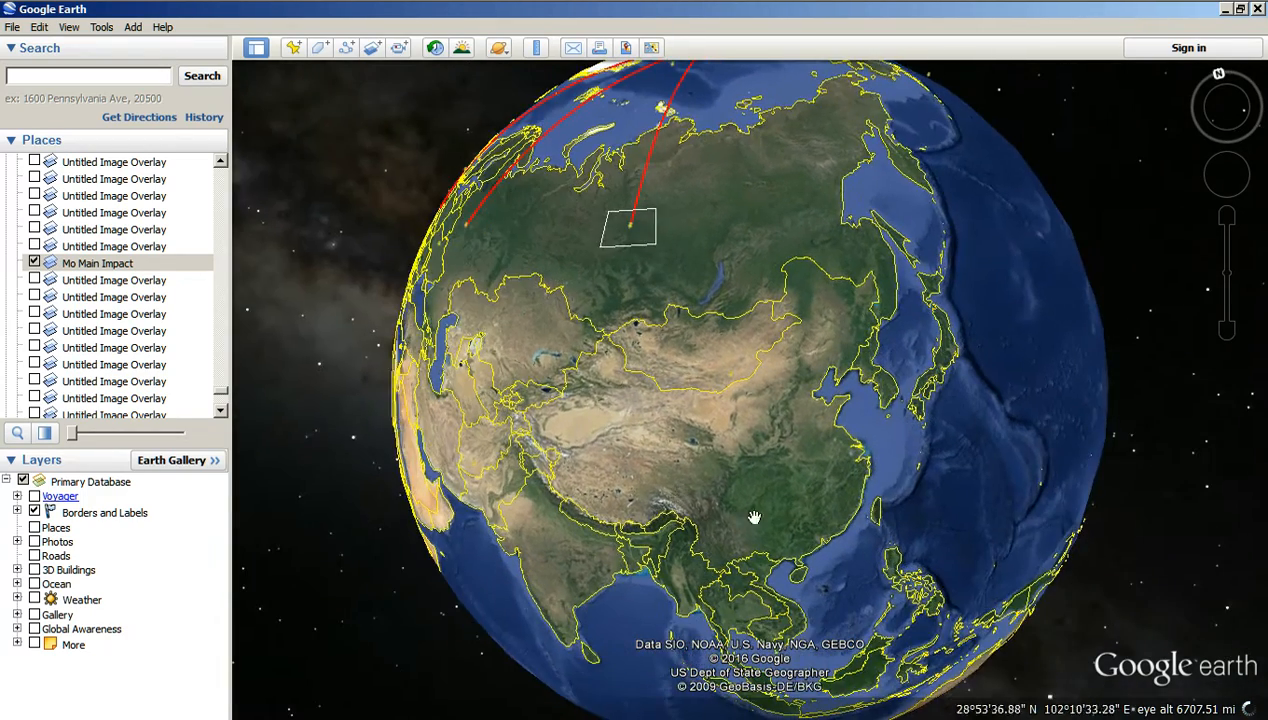
pyautogui.moveTo(844, 454); pyautogui.dragTo(690, 525)
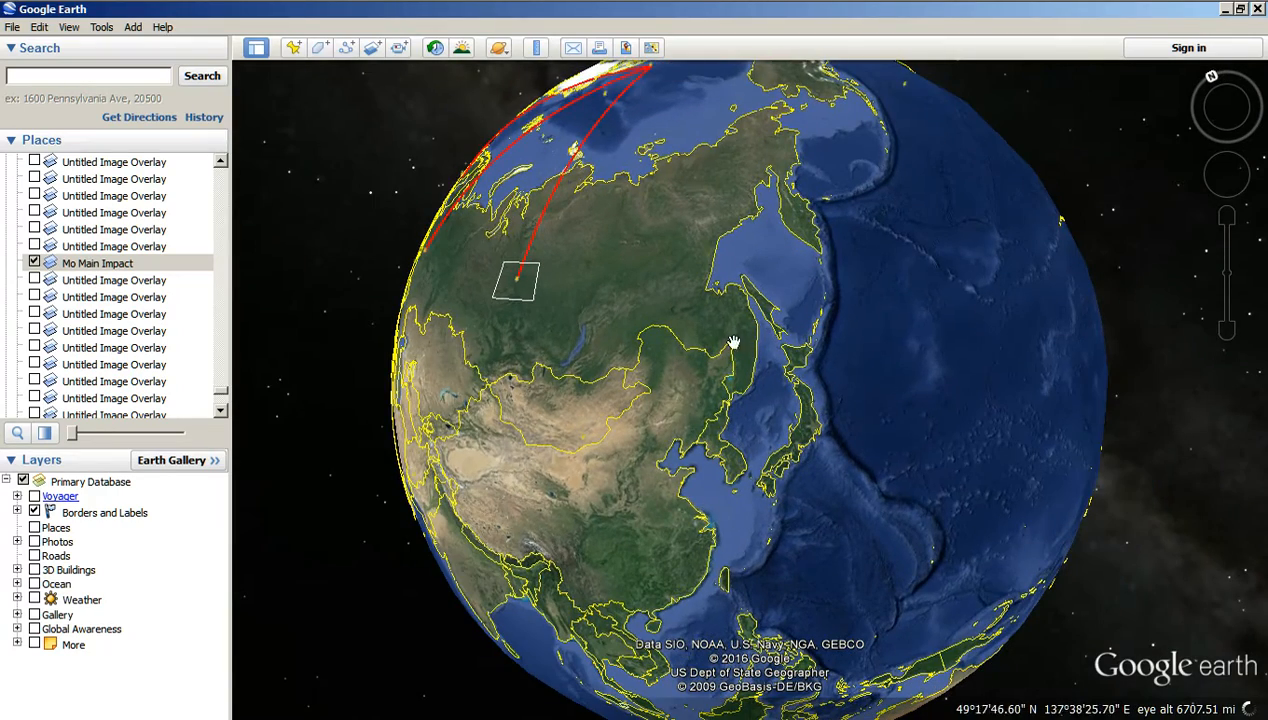
pyautogui.moveTo(704, 620); pyautogui.dragTo(803, 483)
# Compare the desert basin and plateau north of India with the Sea of Japan and Sea of Okhotsk coastlines at closer range.
pyautogui.scroll(2, 803, 480)
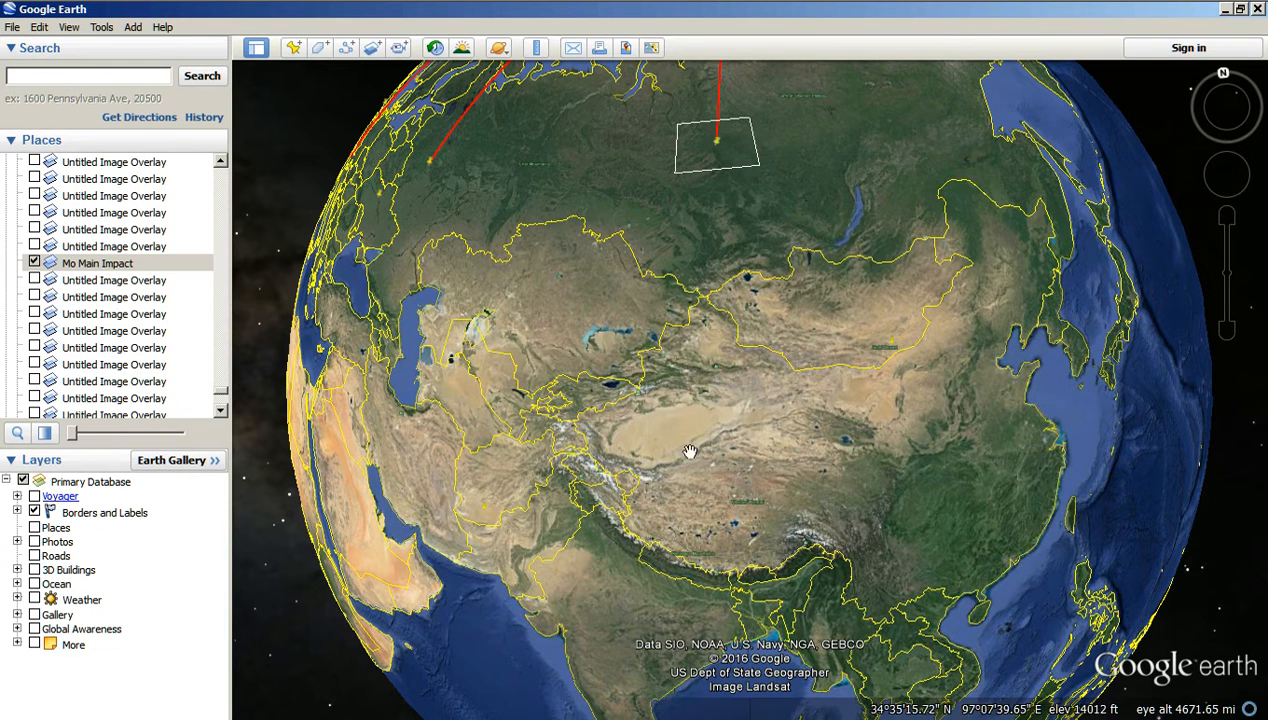
pyautogui.moveTo(876, 510); pyautogui.dragTo(804, 529)
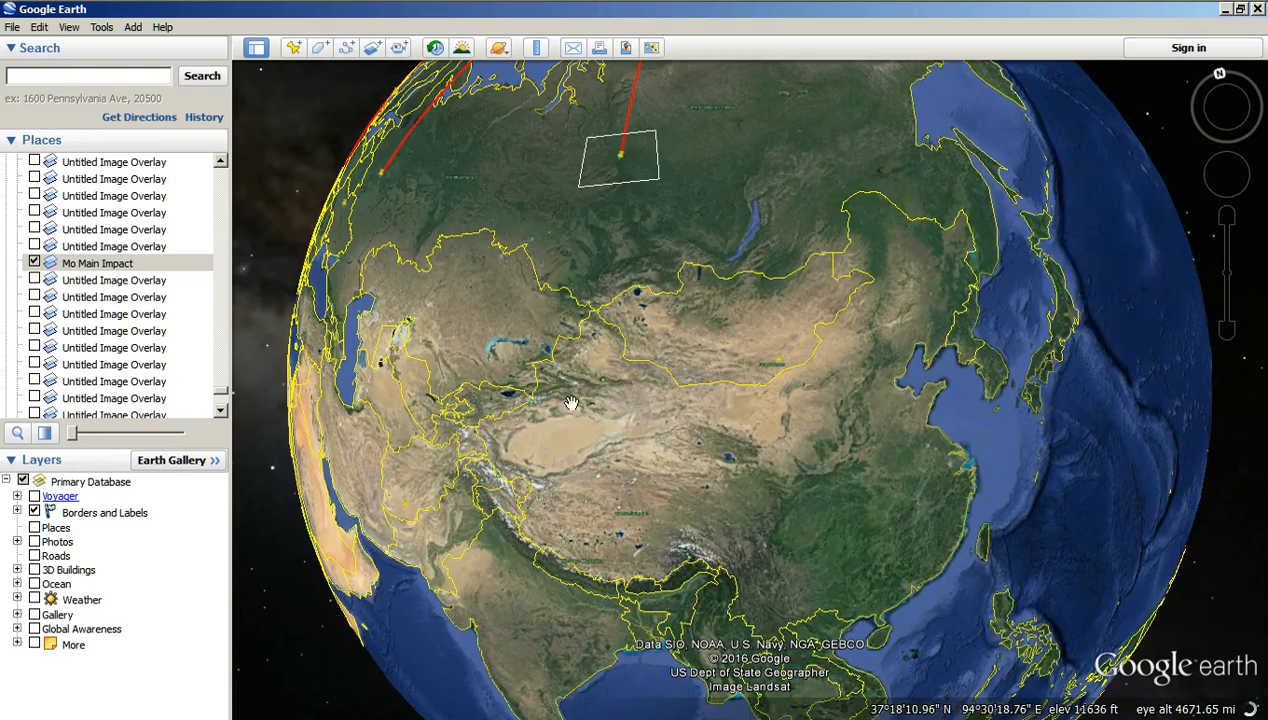
pyautogui.moveTo(770, 488); pyautogui.dragTo(562, 449)
pyautogui.moveTo(634, 560); pyautogui.dragTo(424, 541)
pyautogui.moveTo(425, 461); pyautogui.dragTo(671, 467)
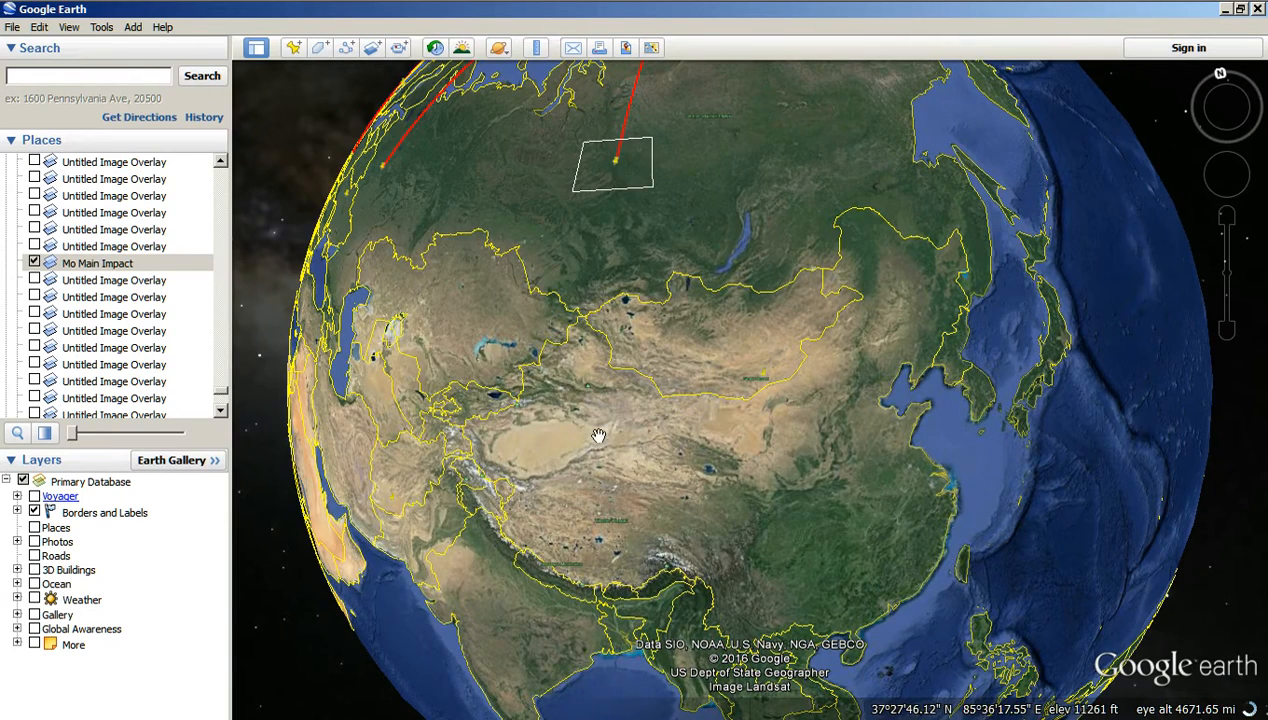
pyautogui.moveTo(891, 468); pyautogui.dragTo(740, 396)
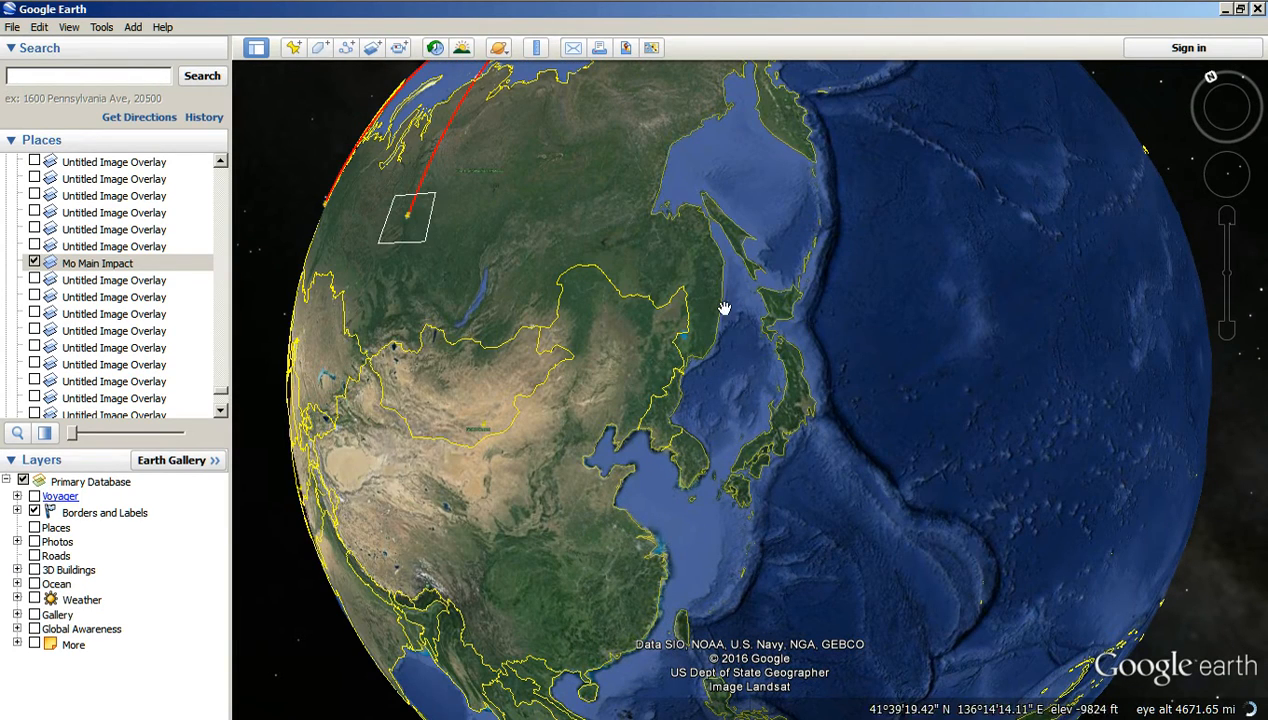
pyautogui.moveTo(424, 571); pyautogui.dragTo(636, 574)
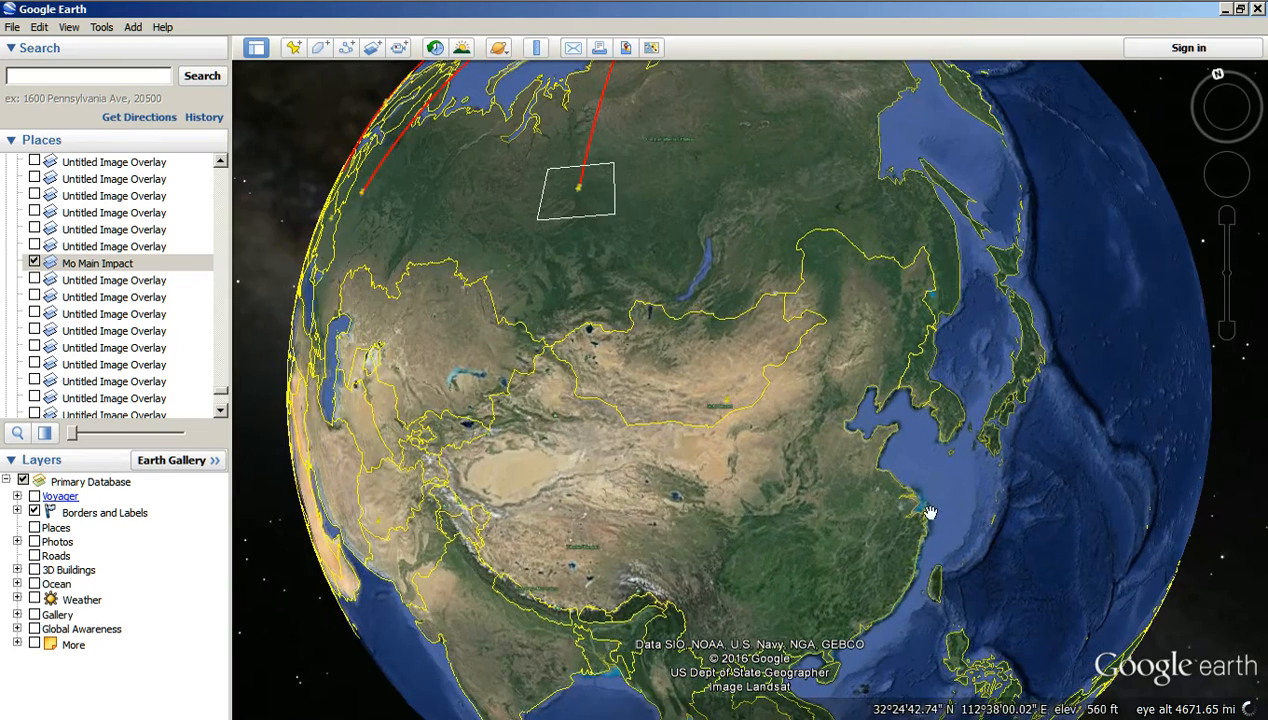
pyautogui.moveTo(912, 532); pyautogui.dragTo(754, 565)
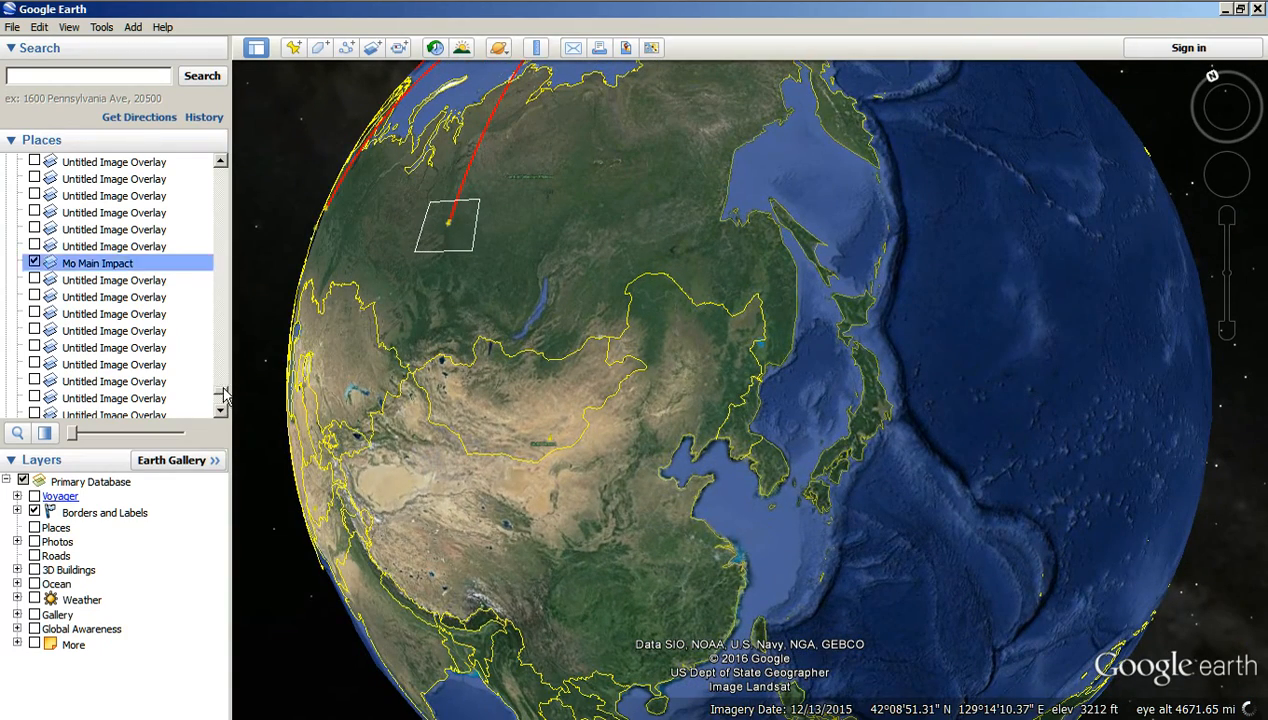
# Find the china japan image overlay listed below Mantle Layer in the saved places and show it on the globe.
pyautogui.scroll(-5, 224, 396)
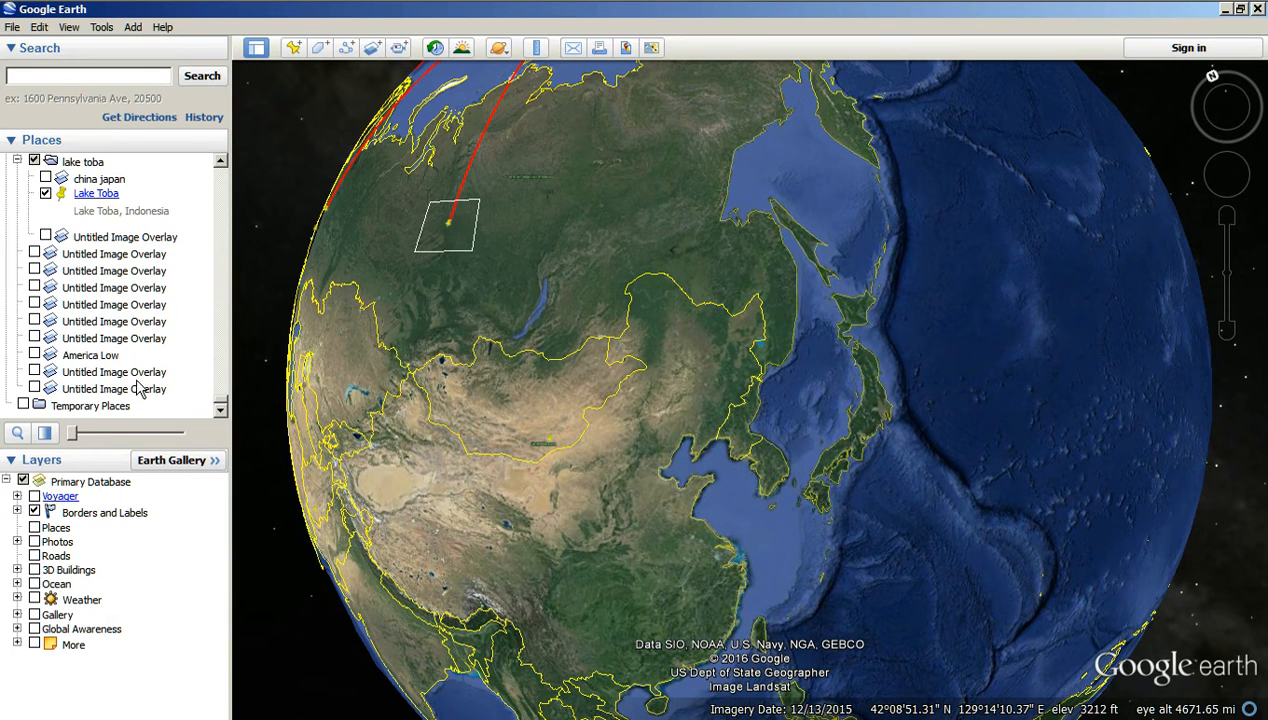
pyautogui.scroll(3, 110, 372)
pyautogui.scroll(1, 130, 355)
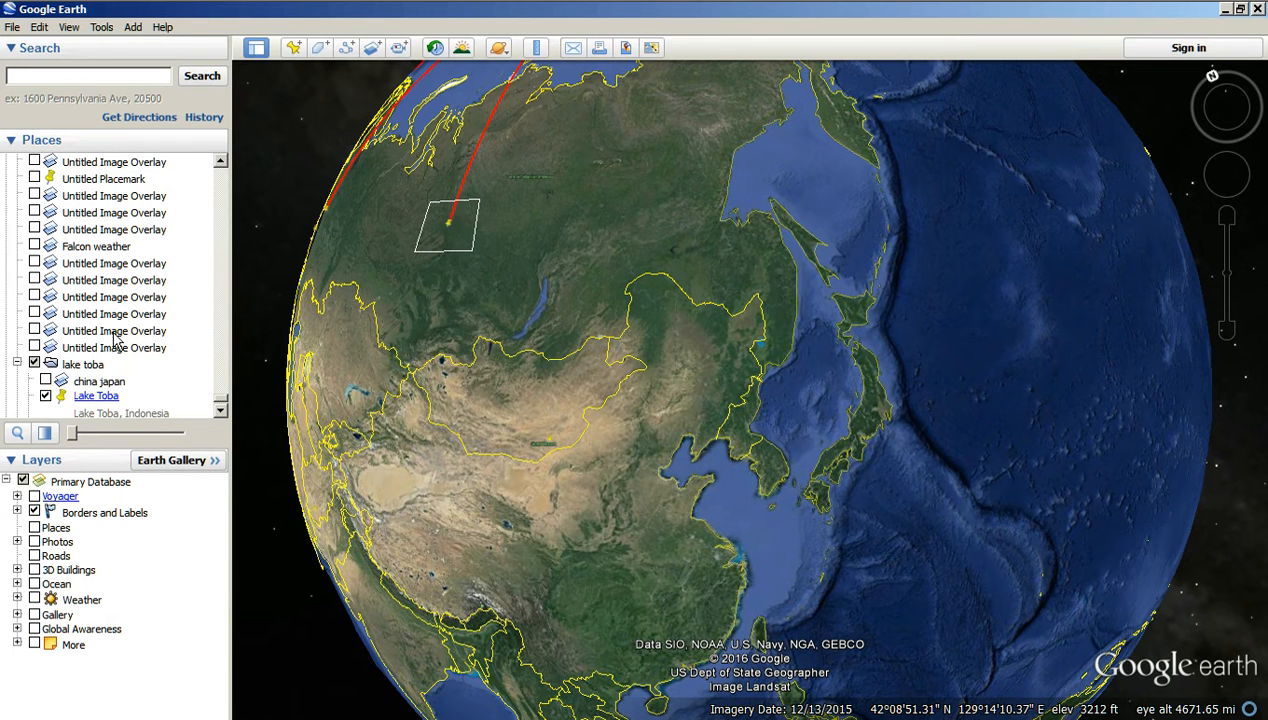
pyautogui.scroll(2, 130, 340)
pyautogui.scroll(4, 112, 350)
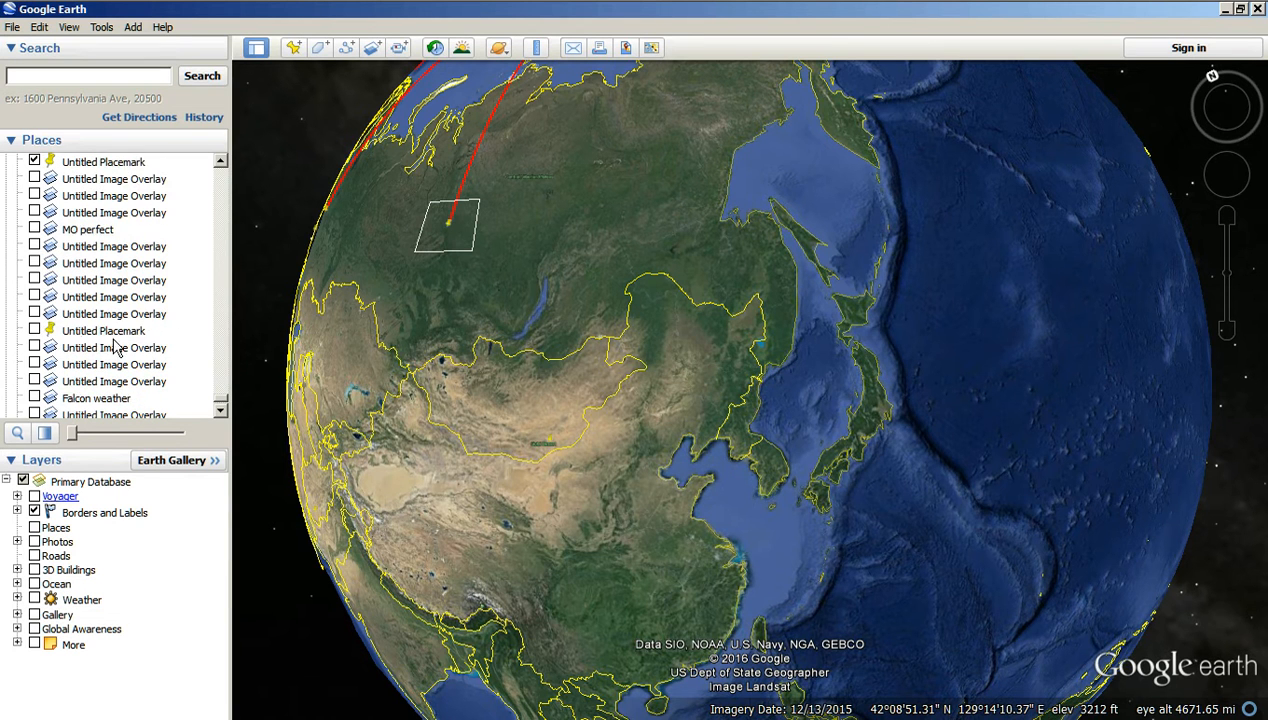
pyautogui.scroll(1, 65, 370)
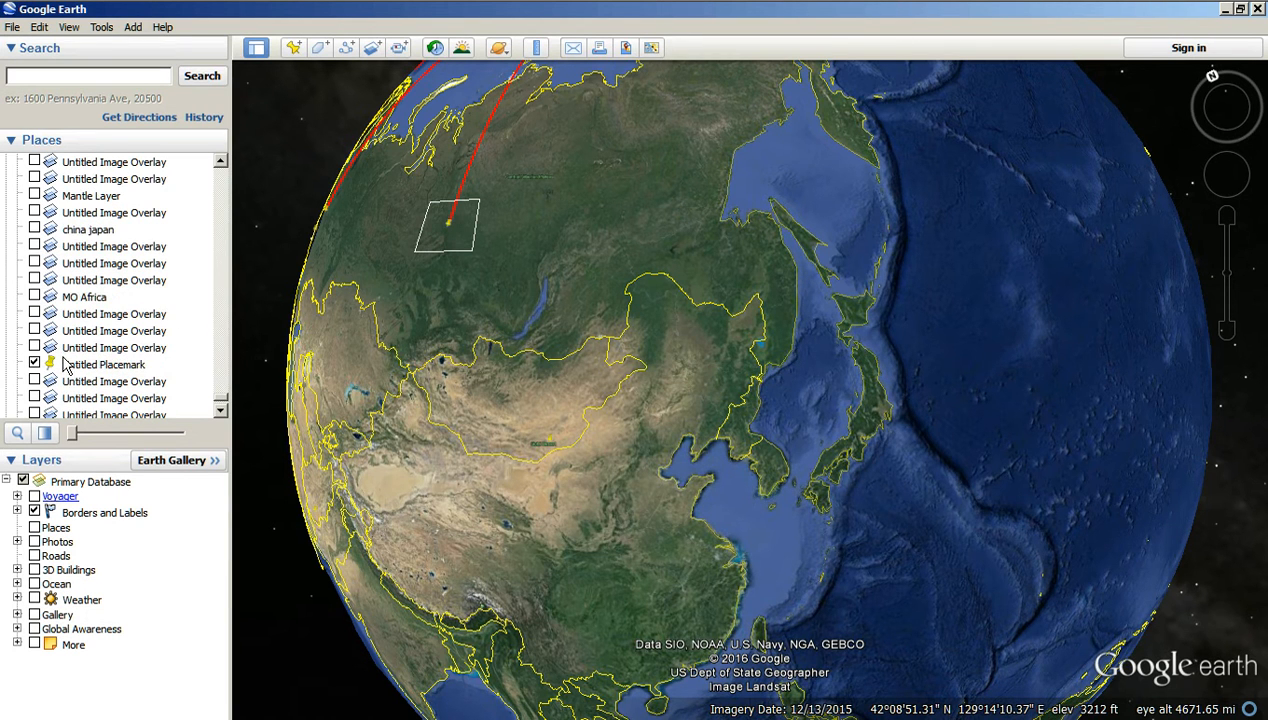
pyautogui.scroll(1, 72, 365)
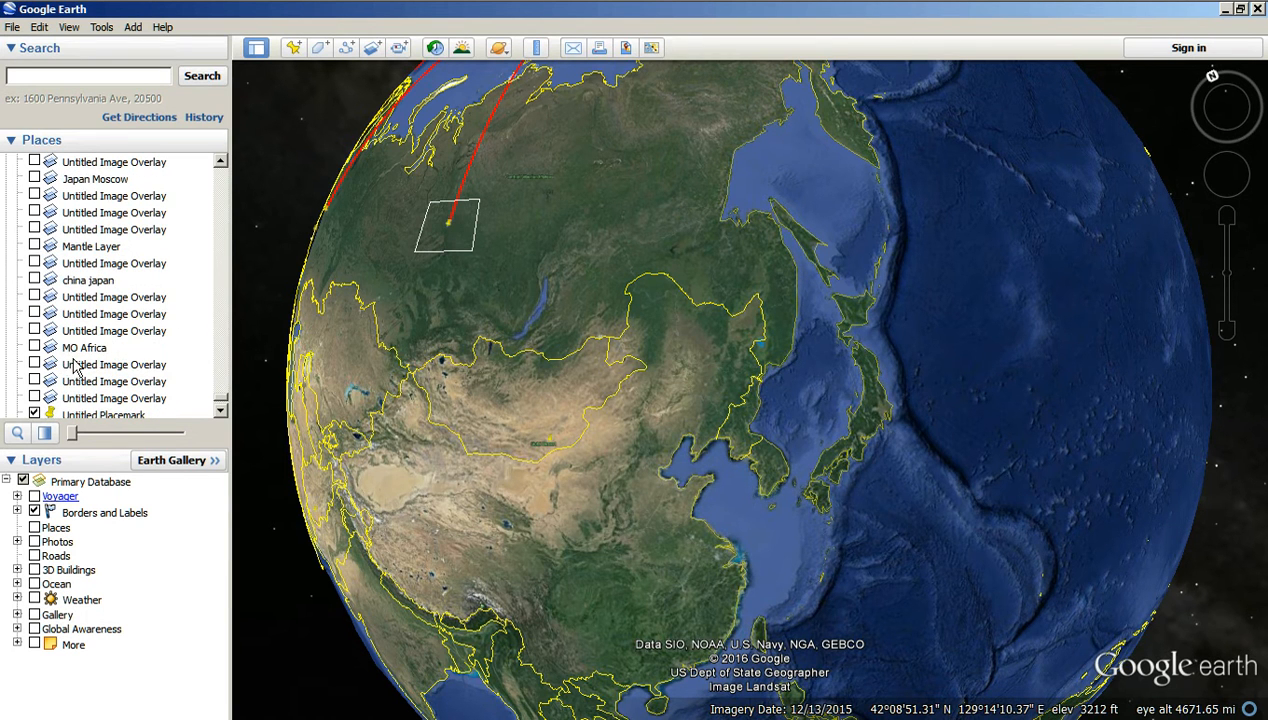
pyautogui.click(36, 284)
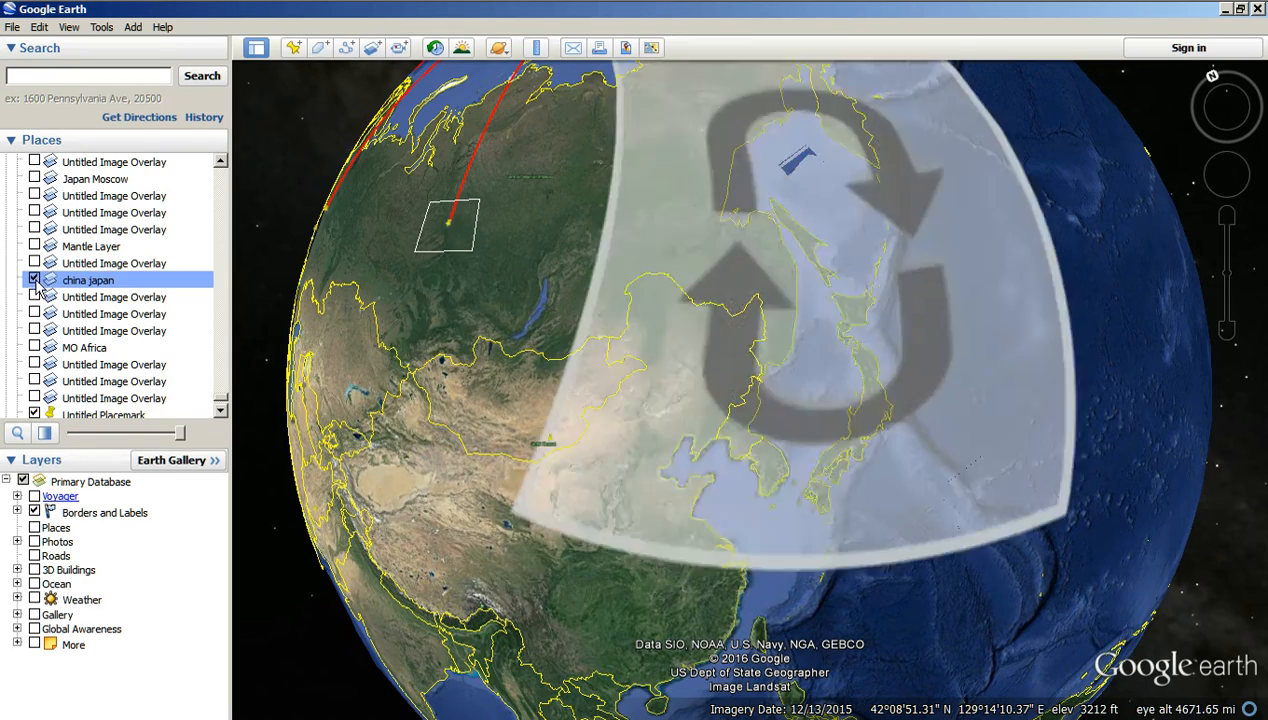
# Fade the china japan overlay to fully transparent to compare it with Japan and the Sea of Okhotsk, and restore full opacity.
pyautogui.moveTo(483, 444); pyautogui.dragTo(621, 485)
pyautogui.scroll(2, 763, 450)
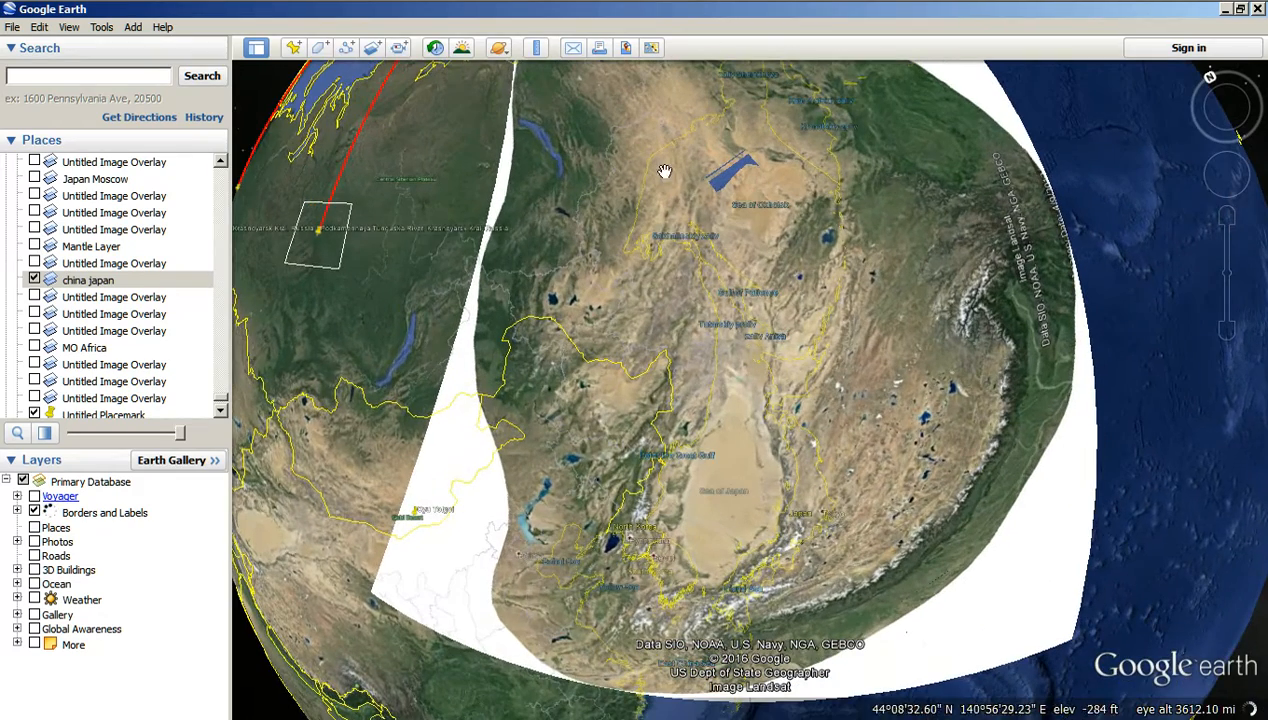
pyautogui.moveTo(760, 420); pyautogui.dragTo(745, 395)
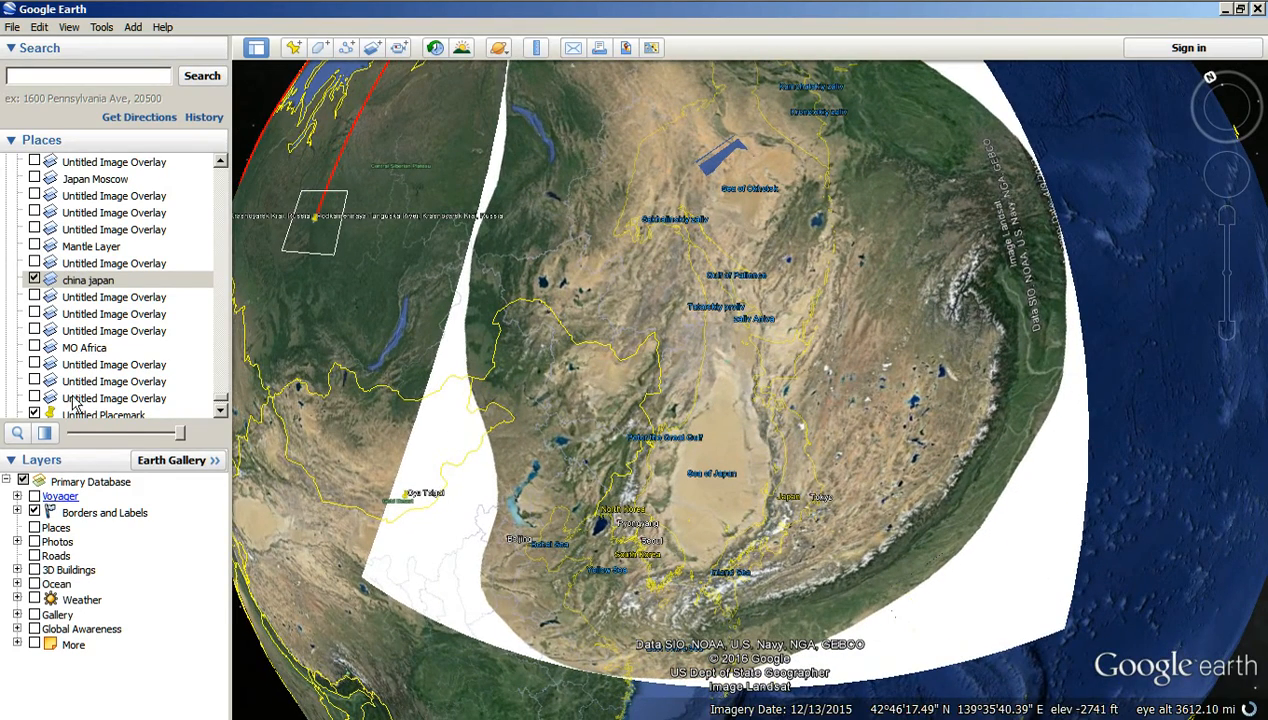
pyautogui.moveTo(178, 436); pyautogui.dragTo(27, 458)
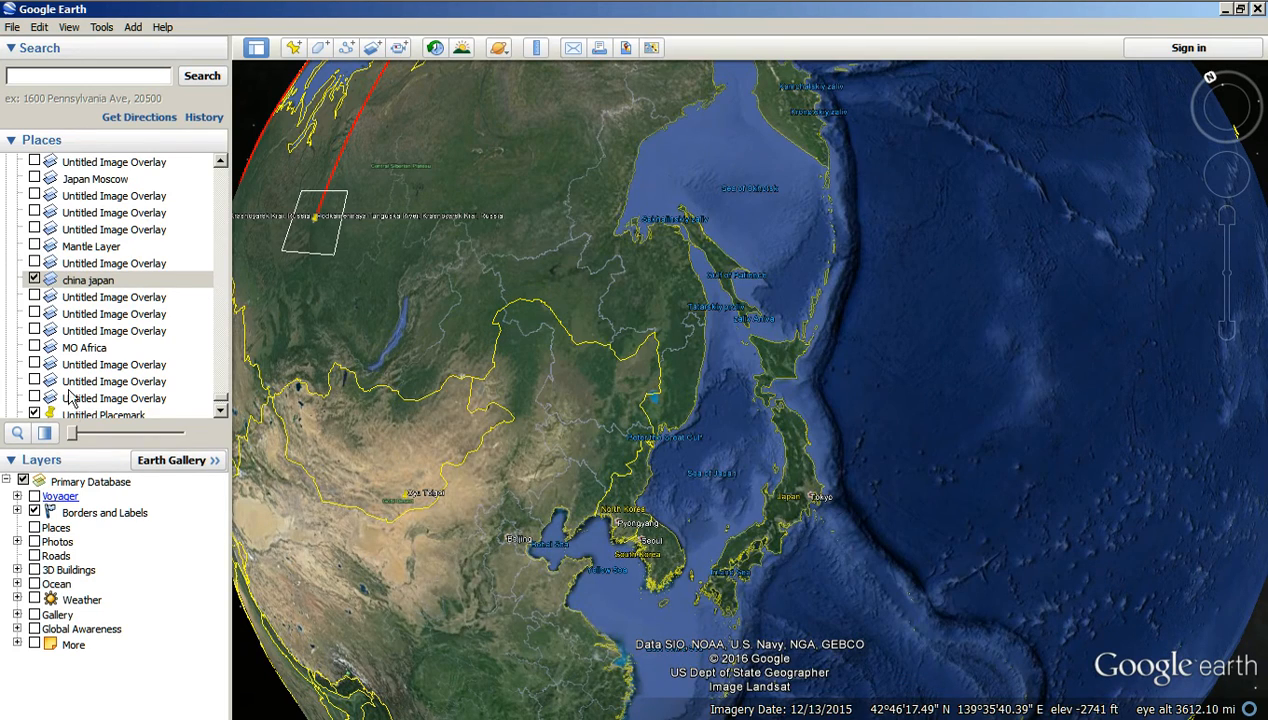
pyautogui.moveTo(76, 432); pyautogui.dragTo(185, 520)
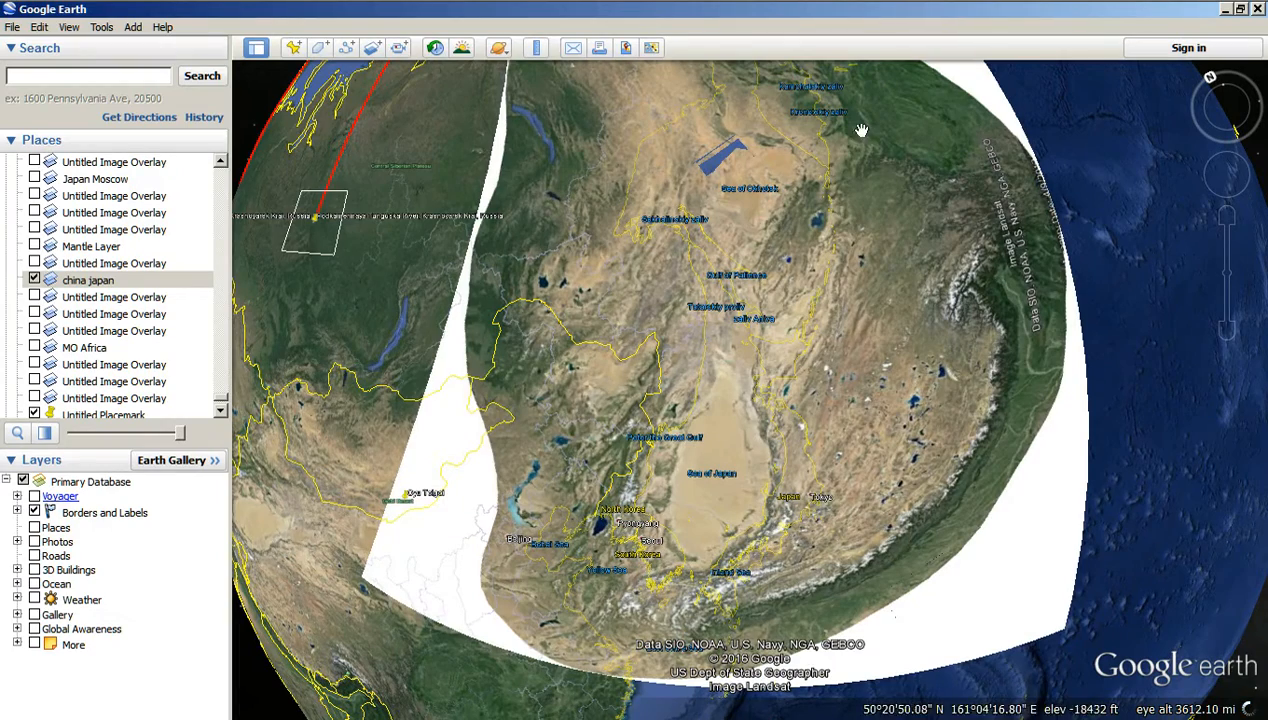
# Examine how the china japan overlay's basin and mountain ranges line up with the Sea of Japan, Korean and Japanese outlines.
pyautogui.moveTo(848, 602); pyautogui.dragTo(789, 566)
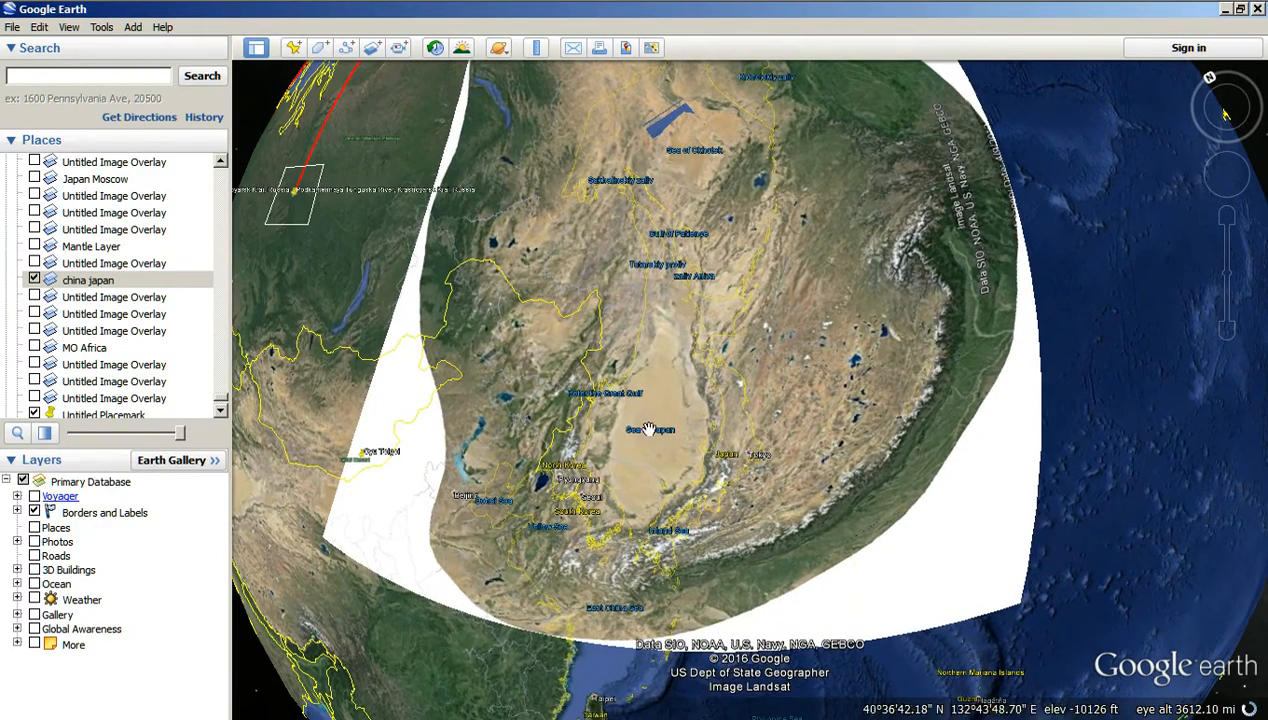
pyautogui.scroll(2, 720, 404)
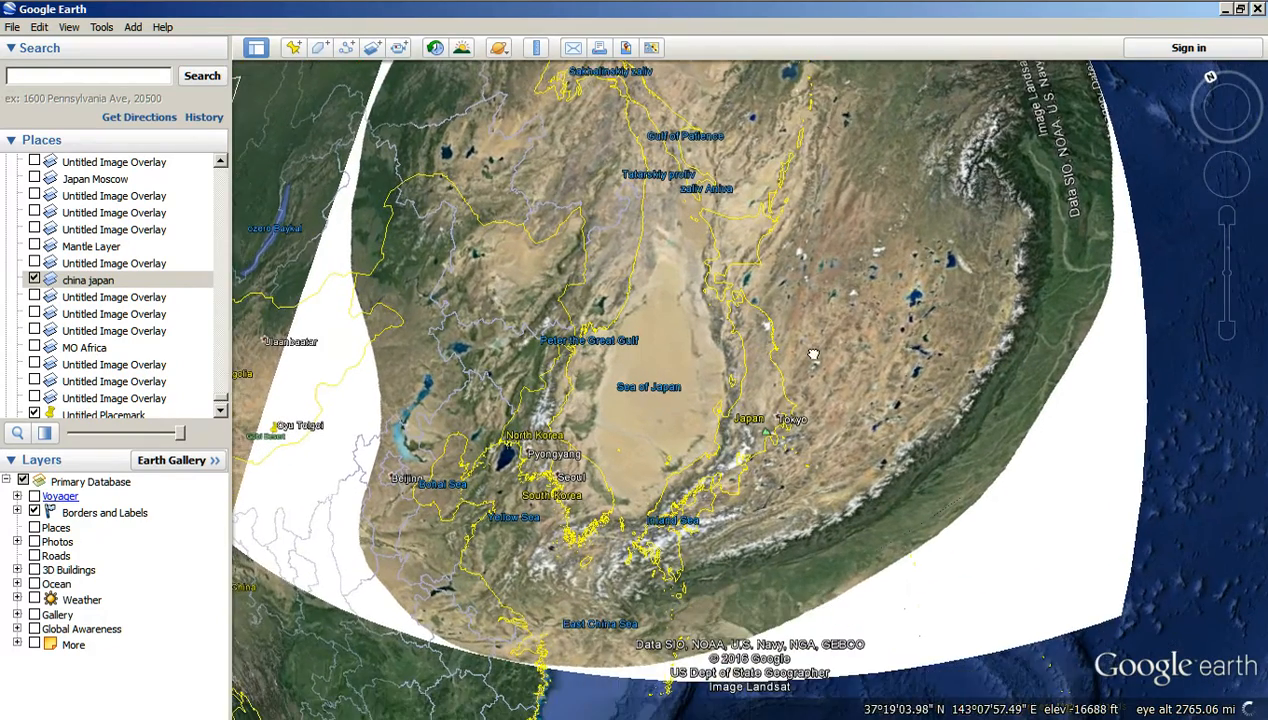
pyautogui.scroll(2, 765, 540)
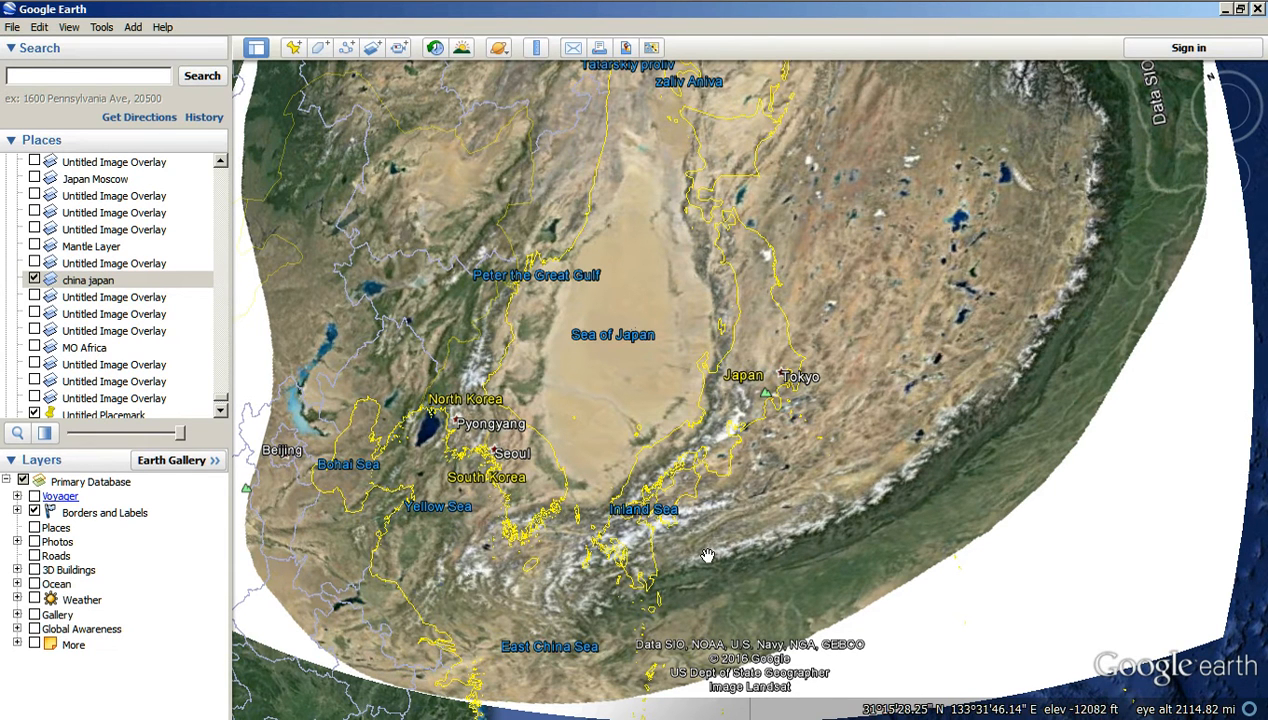
pyautogui.moveTo(181, 437); pyautogui.dragTo(241, 450)
pyautogui.scroll(3, 630, 535)
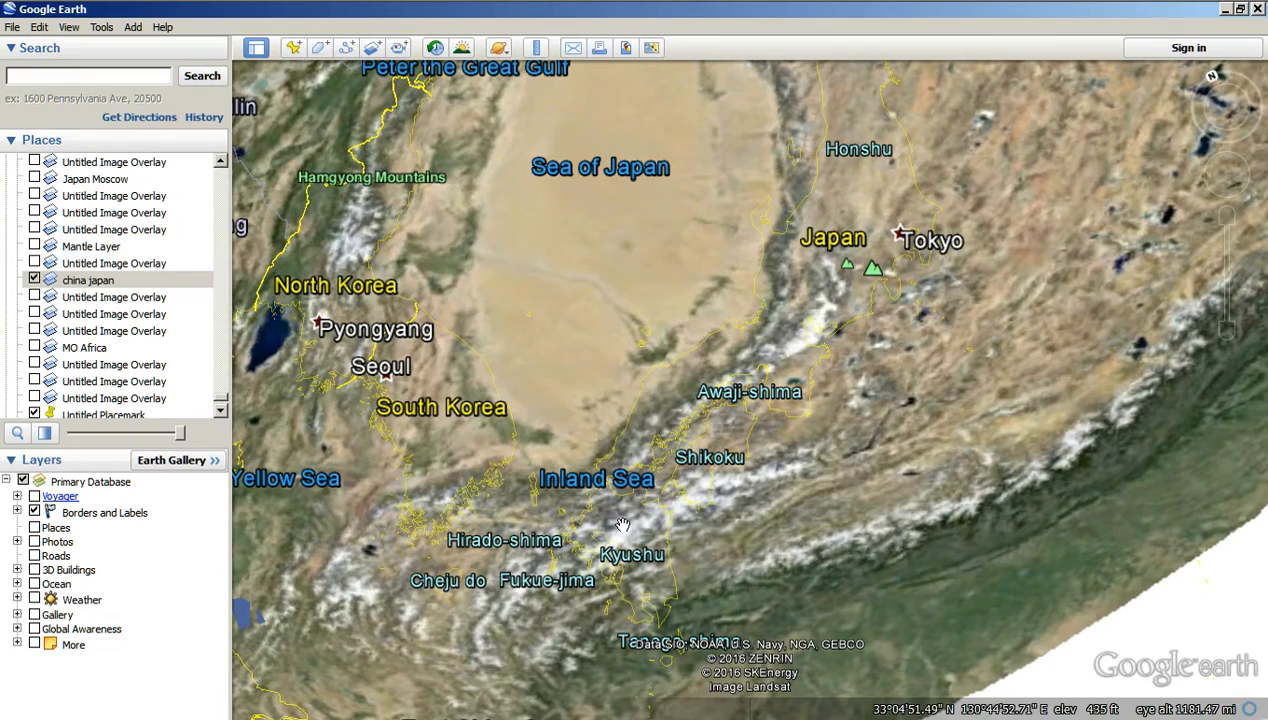
pyautogui.scroll(-3, 641, 517)
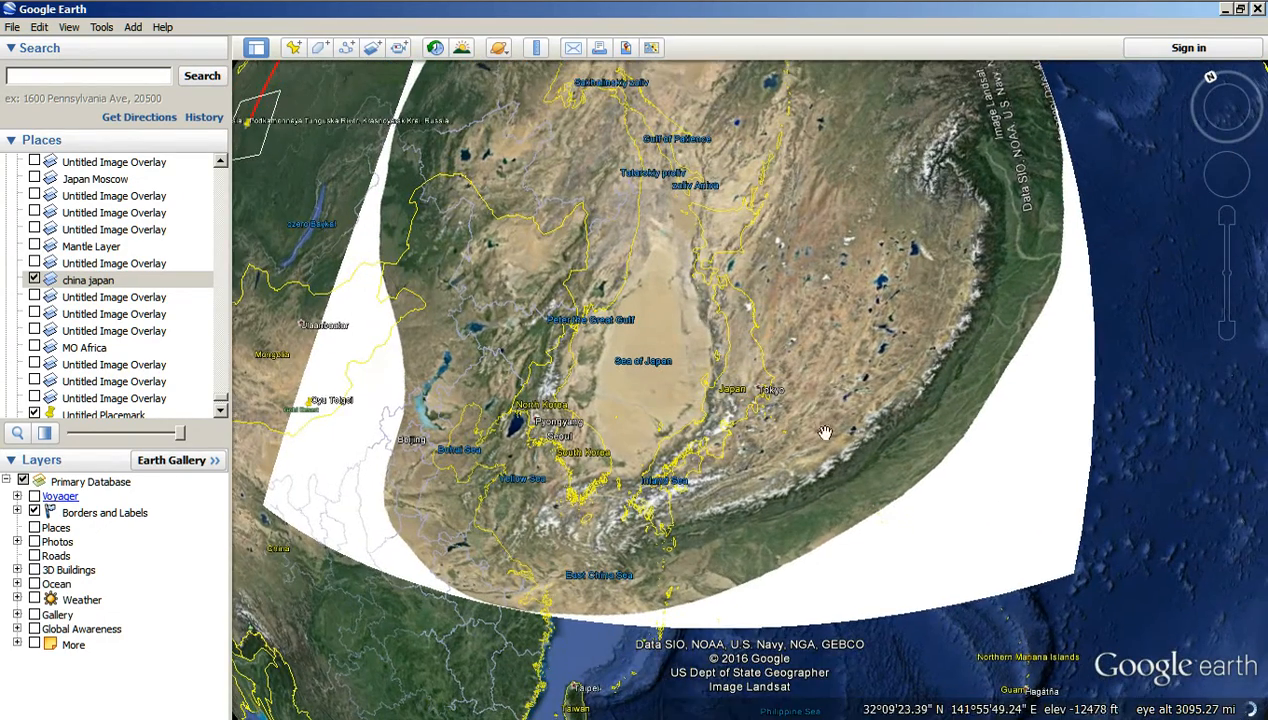
pyautogui.scroll(1, 660, 484)
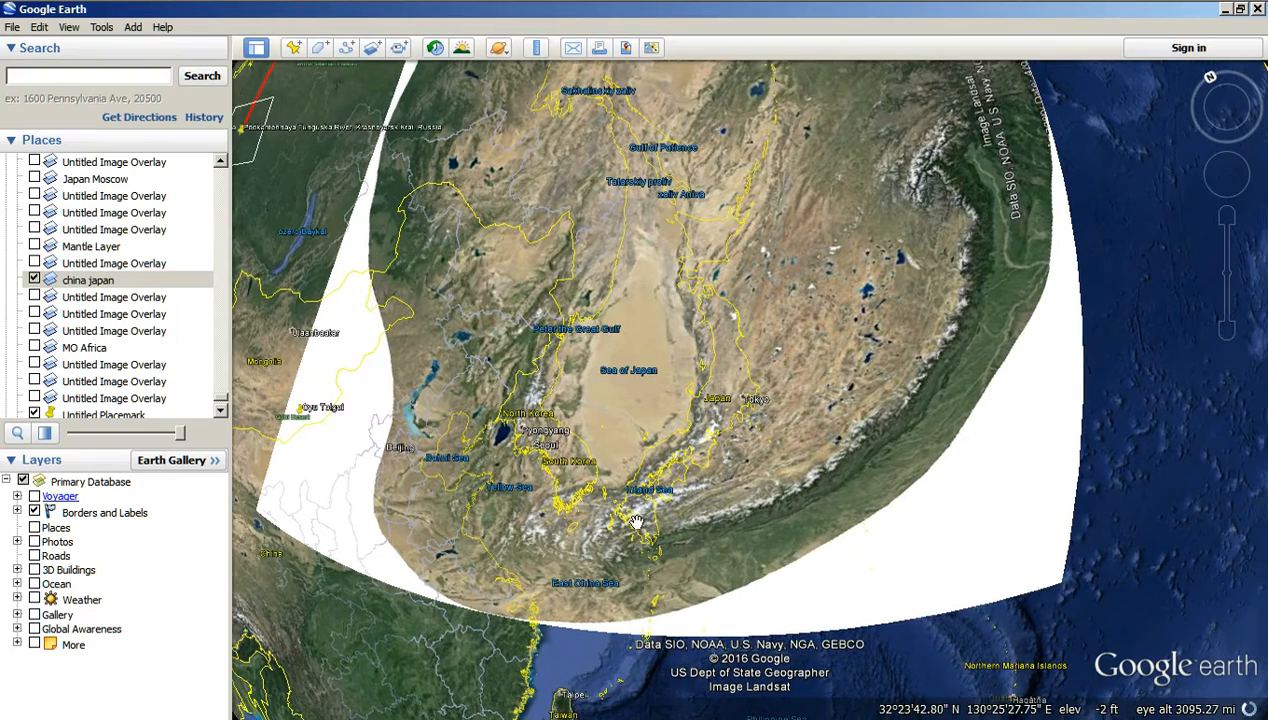
pyautogui.scroll(1, 638, 511)
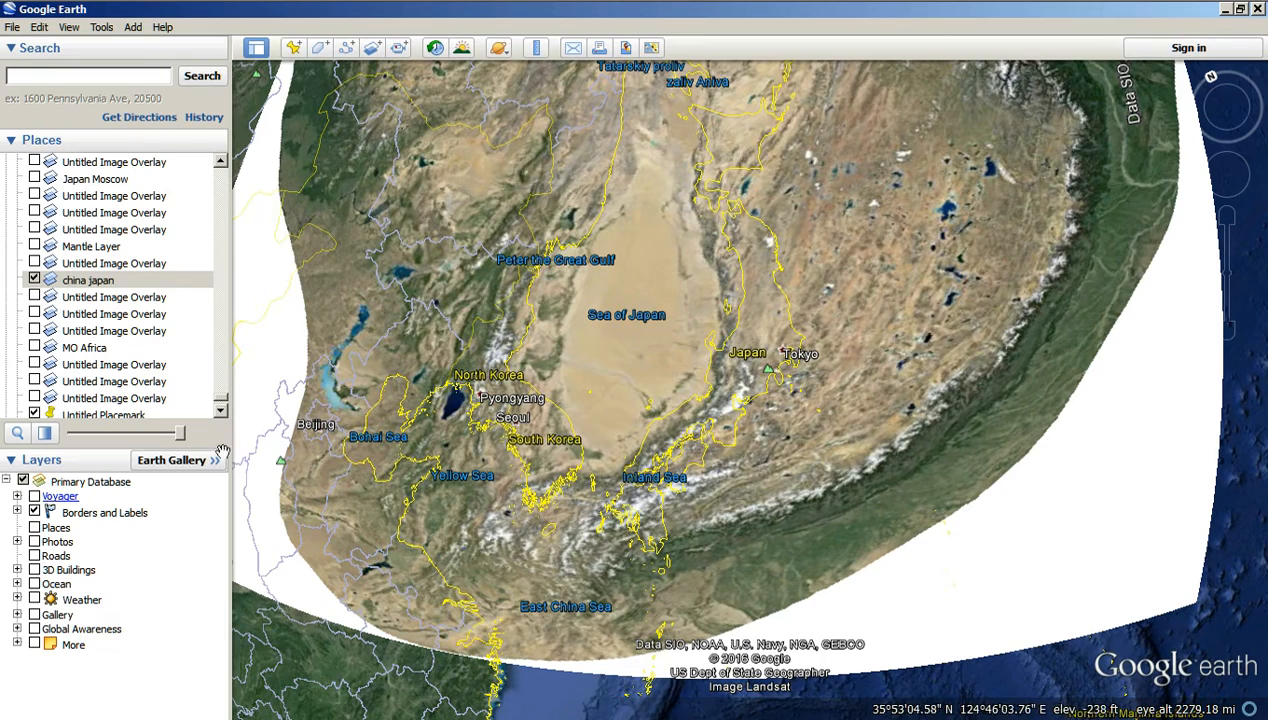
# Examine the full extent of the china japan overlay over East Asia and the Sea of Okhotsk from a higher altitude.
pyautogui.moveTo(180, 437)
pyautogui.mouseDown()
pyautogui.moveTo(72, 436)
pyautogui.moveTo(180, 436)
pyautogui.mouseUp()
pyautogui.scroll(-6, 631, 420)
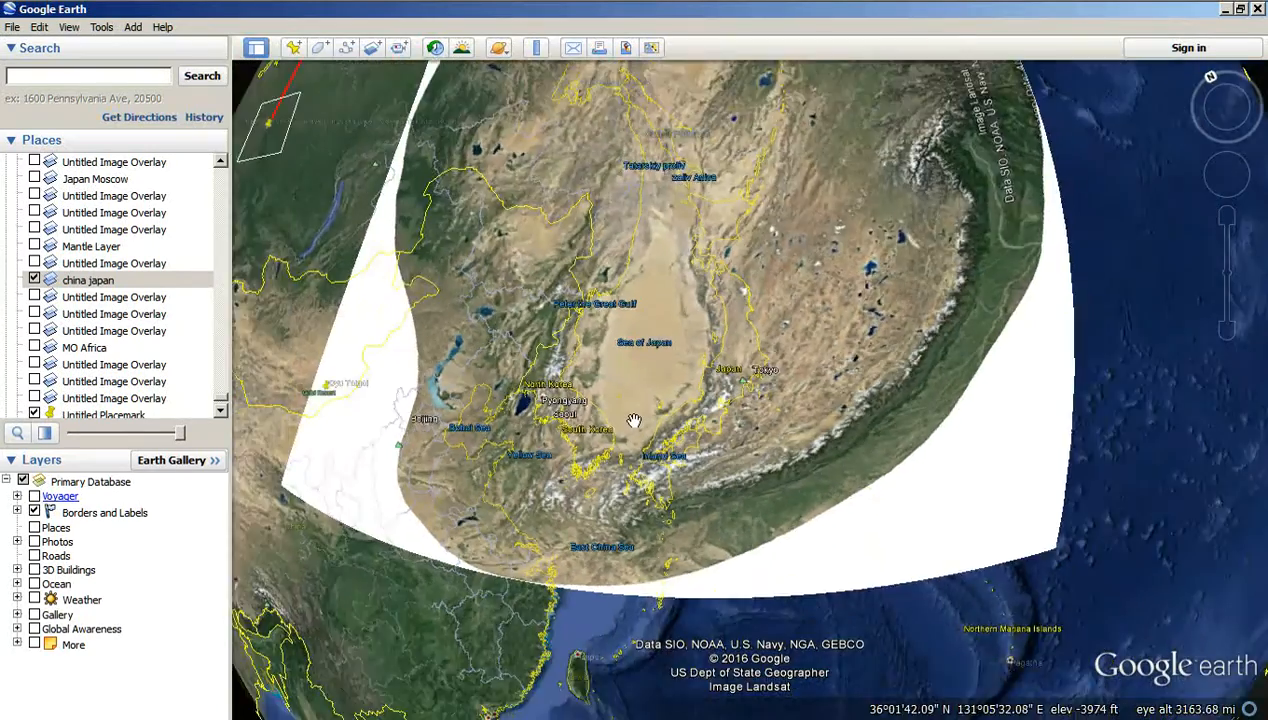
pyautogui.moveTo(955, 453); pyautogui.dragTo(937, 504)
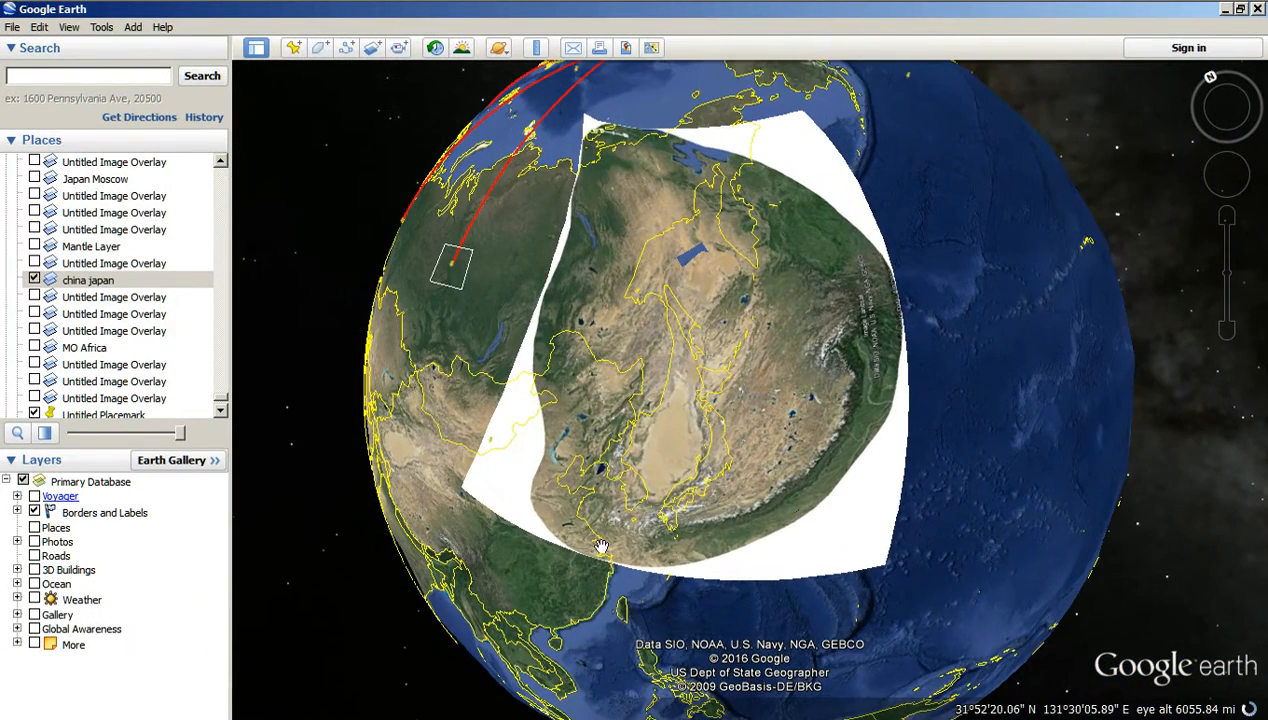
pyautogui.scroll(4, 675, 522)
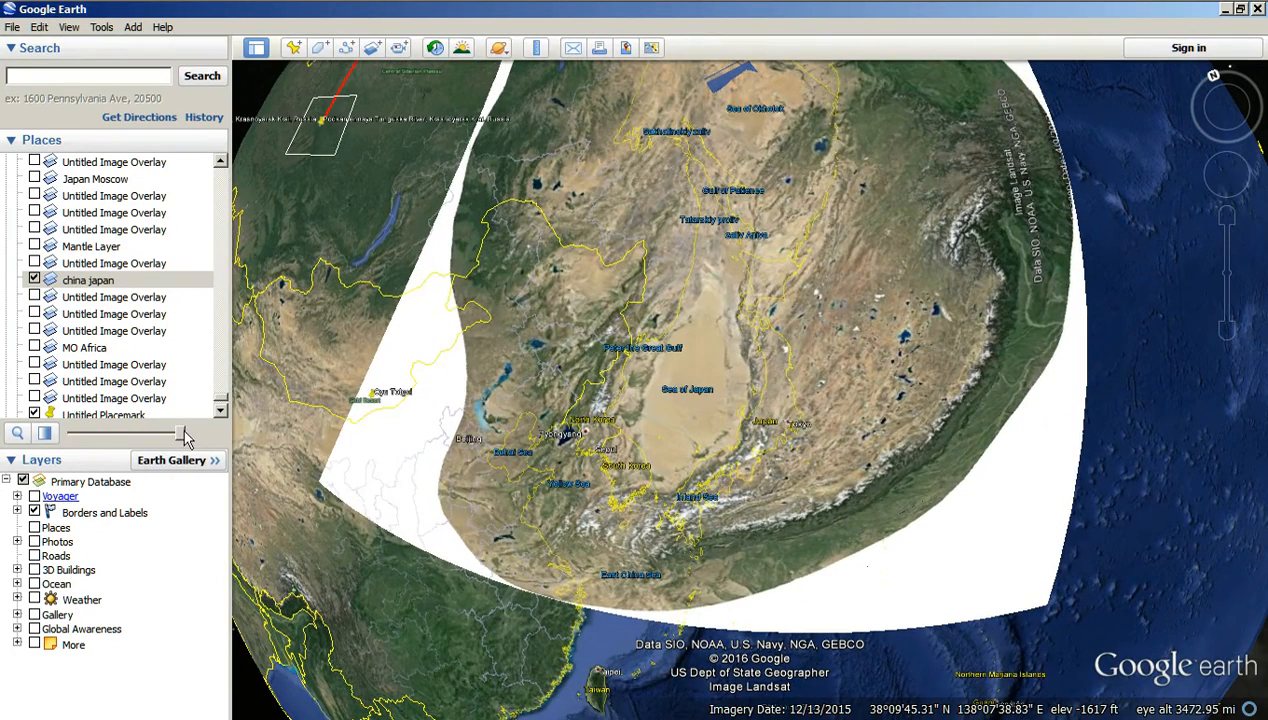
pyautogui.moveTo(183, 435); pyautogui.dragTo(410, 458)
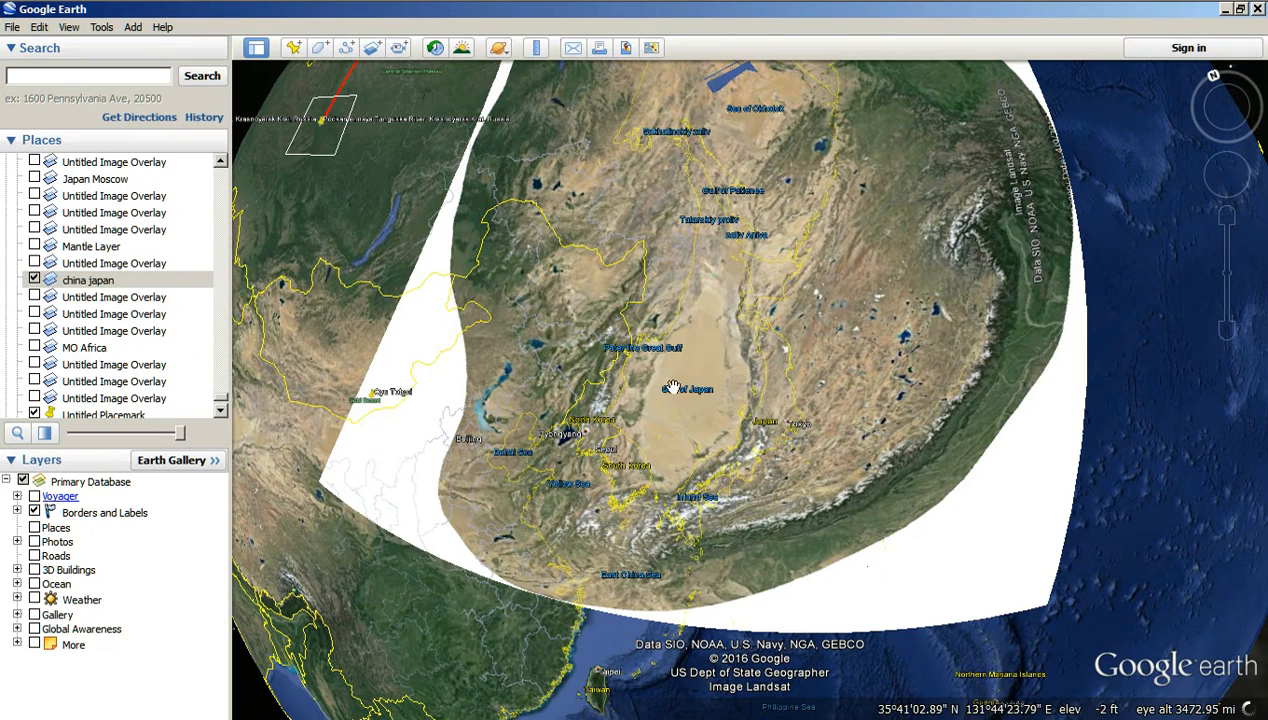
# Fade the china japan overlay almost completely to compare it with the Japanese islands and the ocean trenches beside them.
pyautogui.moveTo(178, 436); pyautogui.dragTo(20, 437)
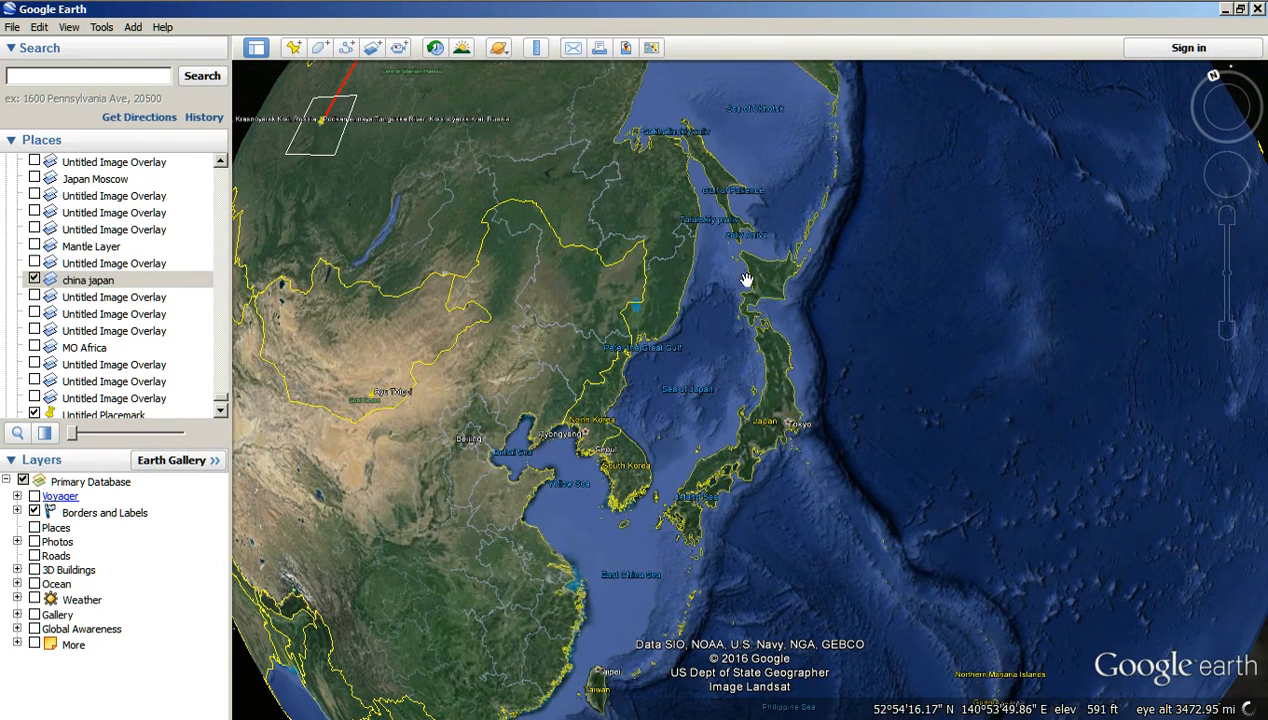
pyautogui.scroll(-3, 697, 383)
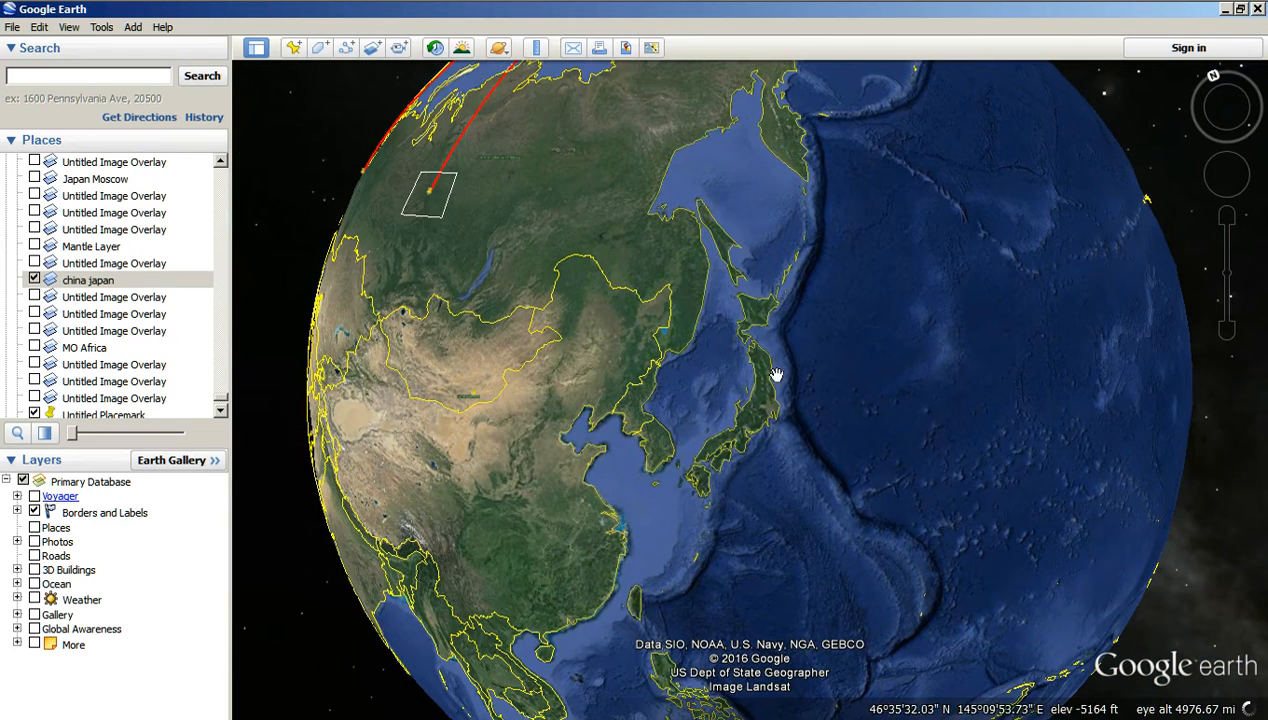
pyautogui.moveTo(837, 533); pyautogui.dragTo(782, 521)
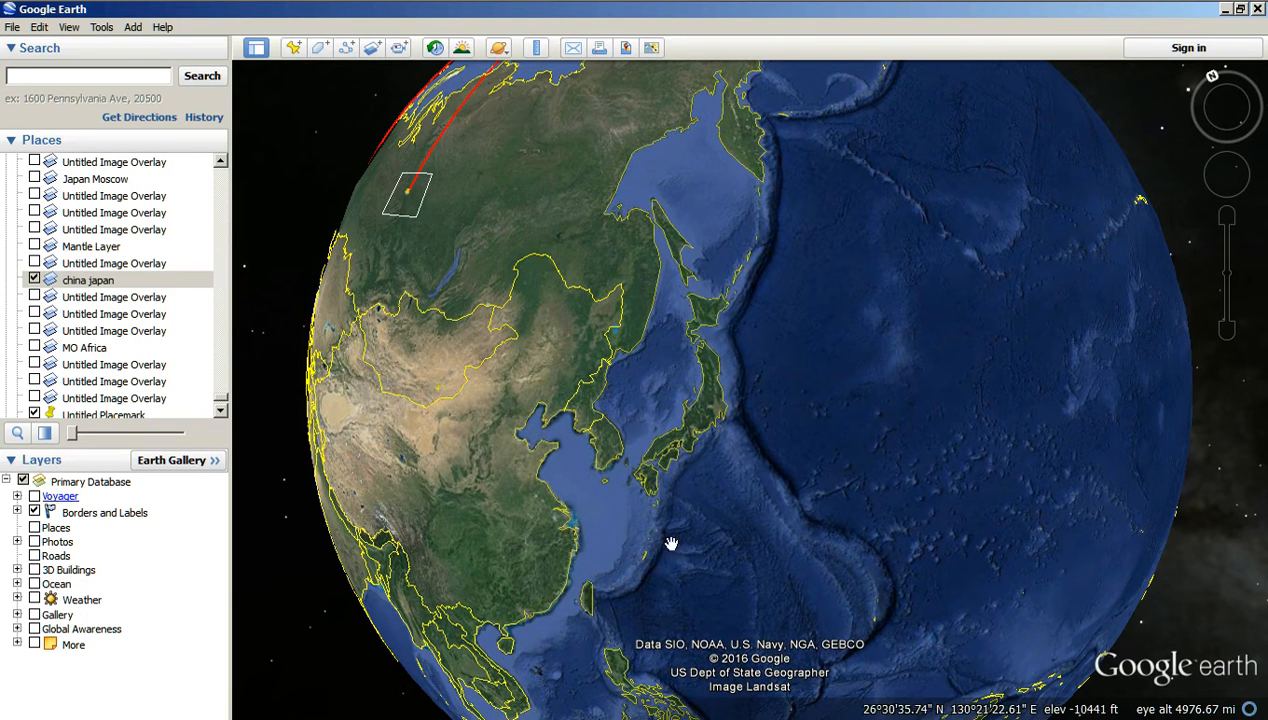
pyautogui.moveTo(73, 433); pyautogui.dragTo(85, 440)
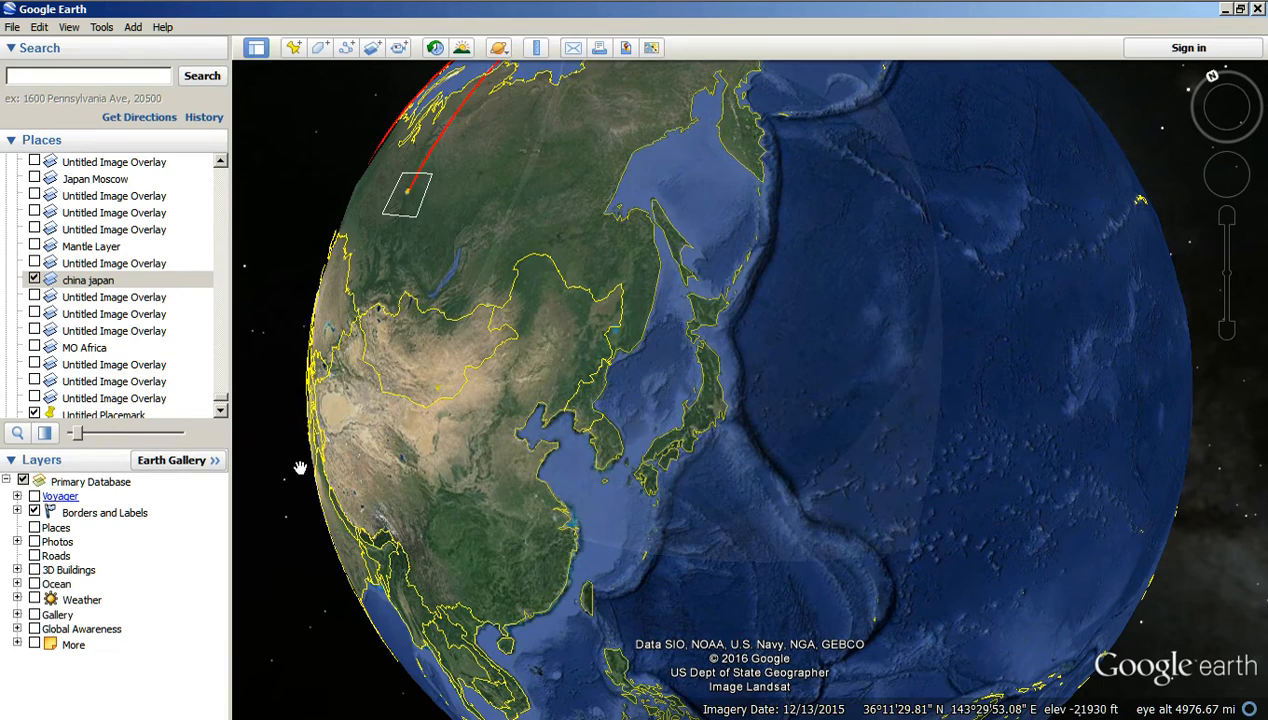
pyautogui.scroll(-3, 590, 455)
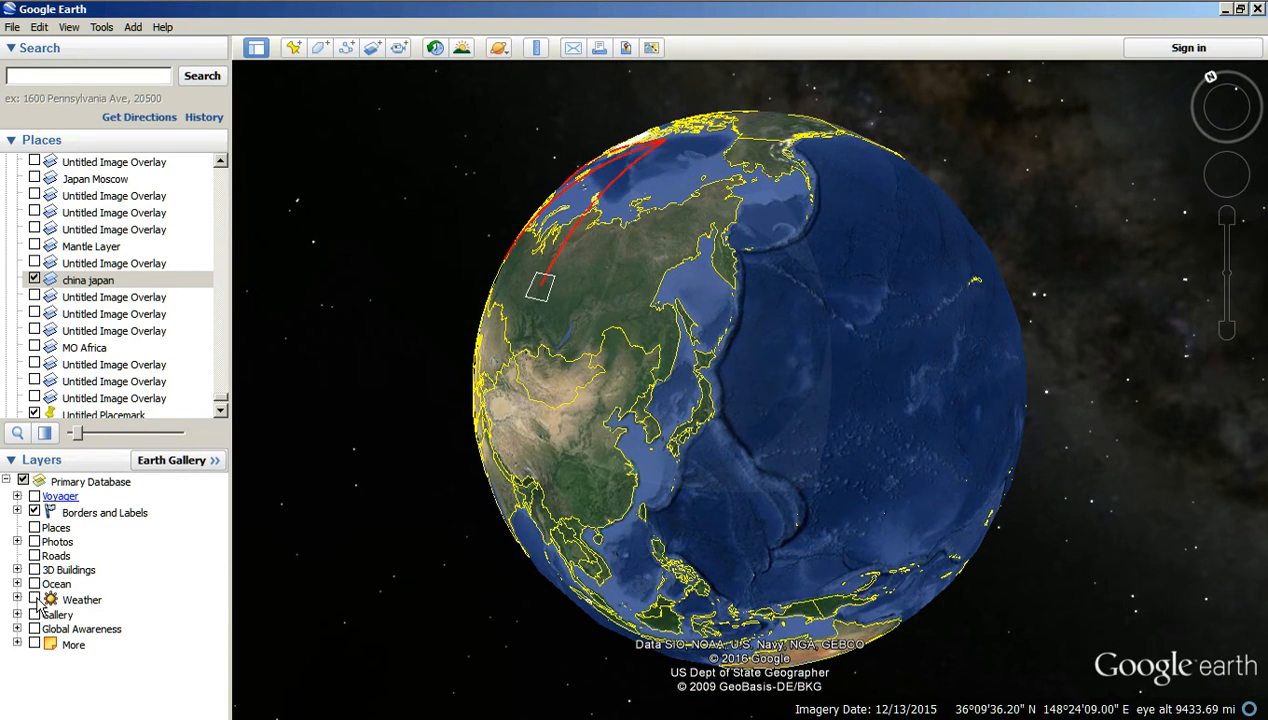
# Turn on the Weather layer and view the cloud patterns over East Asia, the Arctic and the North Pacific.
pyautogui.click(35, 599)
pyautogui.moveTo(640, 330); pyautogui.dragTo(684, 270)
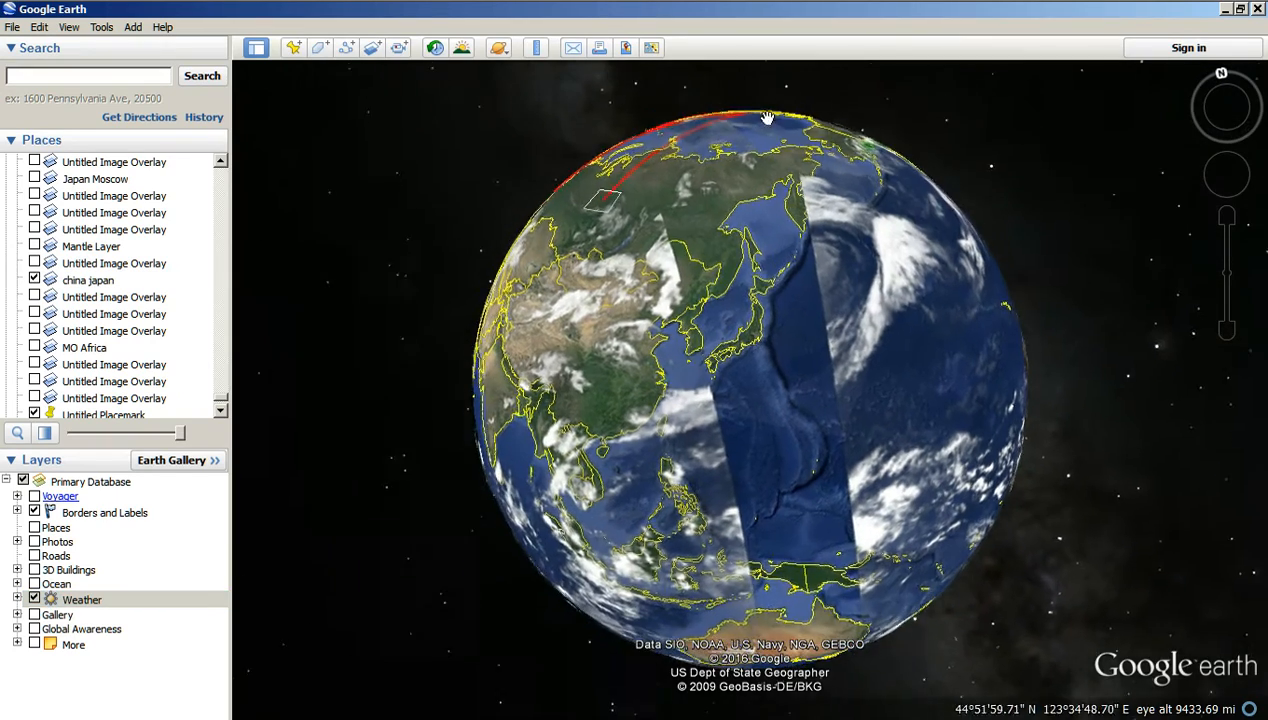
pyautogui.moveTo(784, 474); pyautogui.dragTo(768, 470)
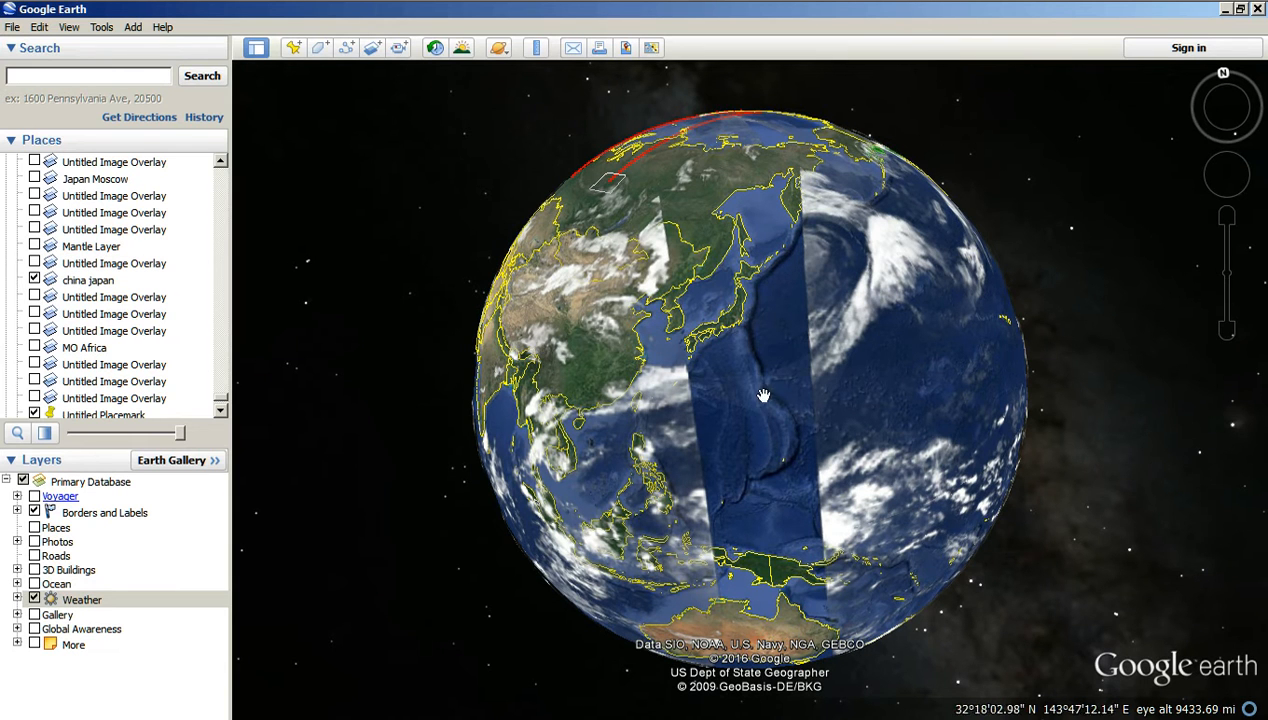
pyautogui.moveTo(551, 386); pyautogui.dragTo(572, 506)
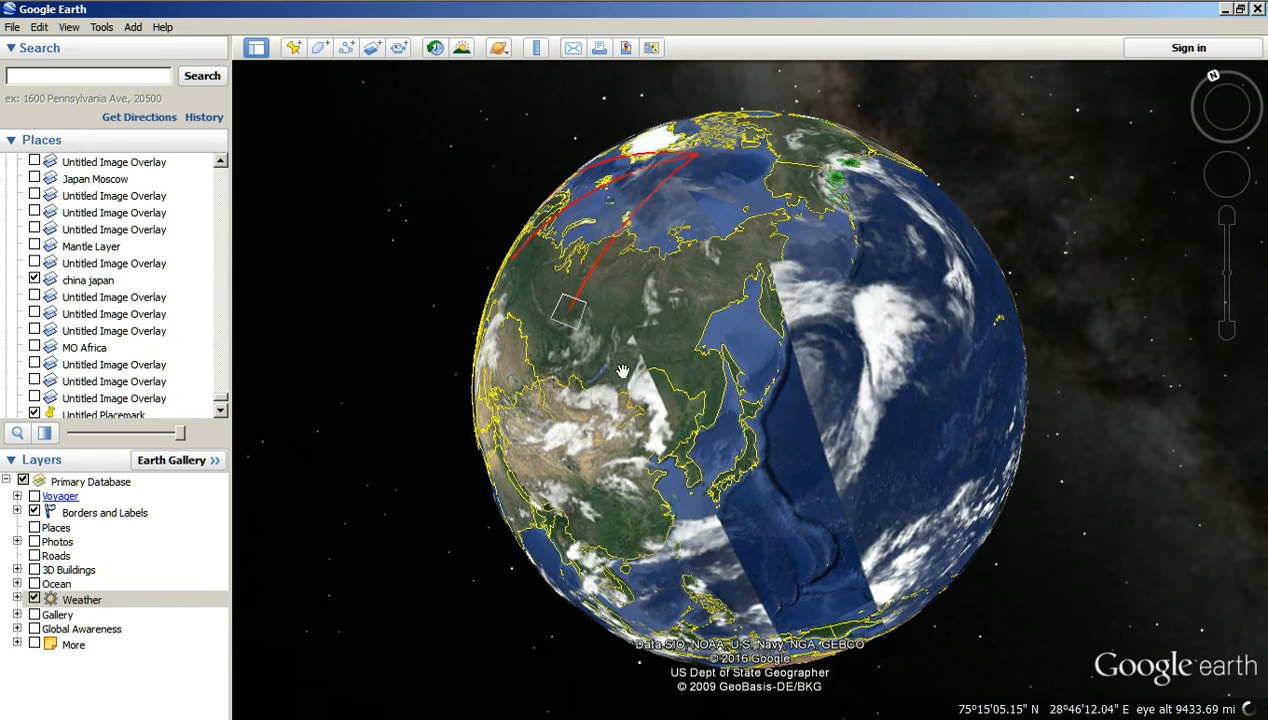
# Switch to AccuWeather's World Satellite page in Firefox and examine the spiral storm near Japan and the Sea of Okhotsk at closer range.
pyautogui.click(81, 19)
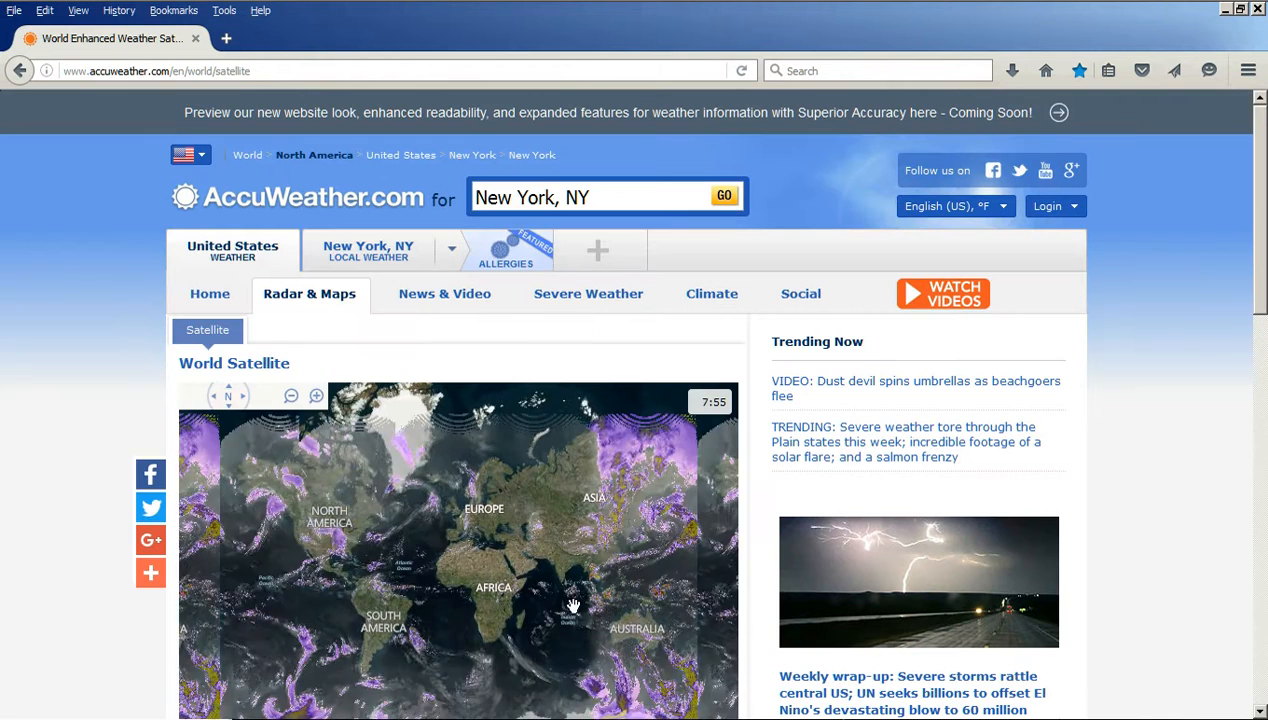
pyautogui.click(150, 572)
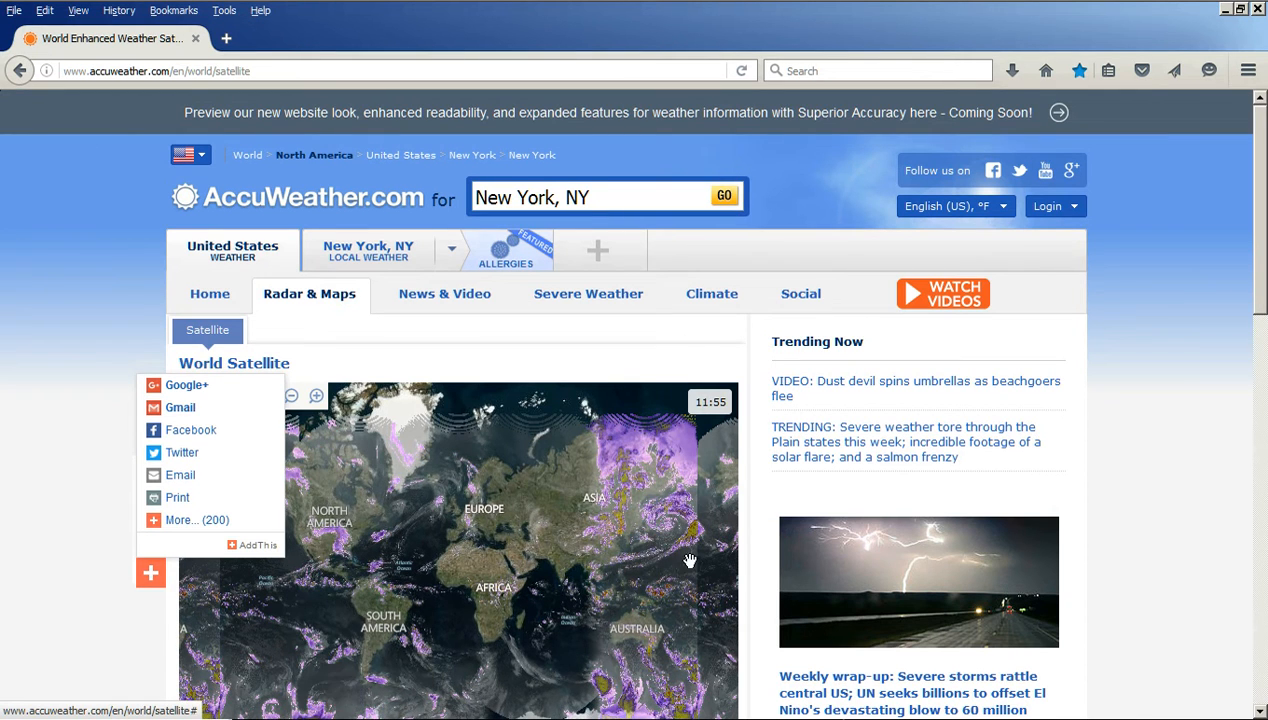
pyautogui.scroll(2, 455, 523)
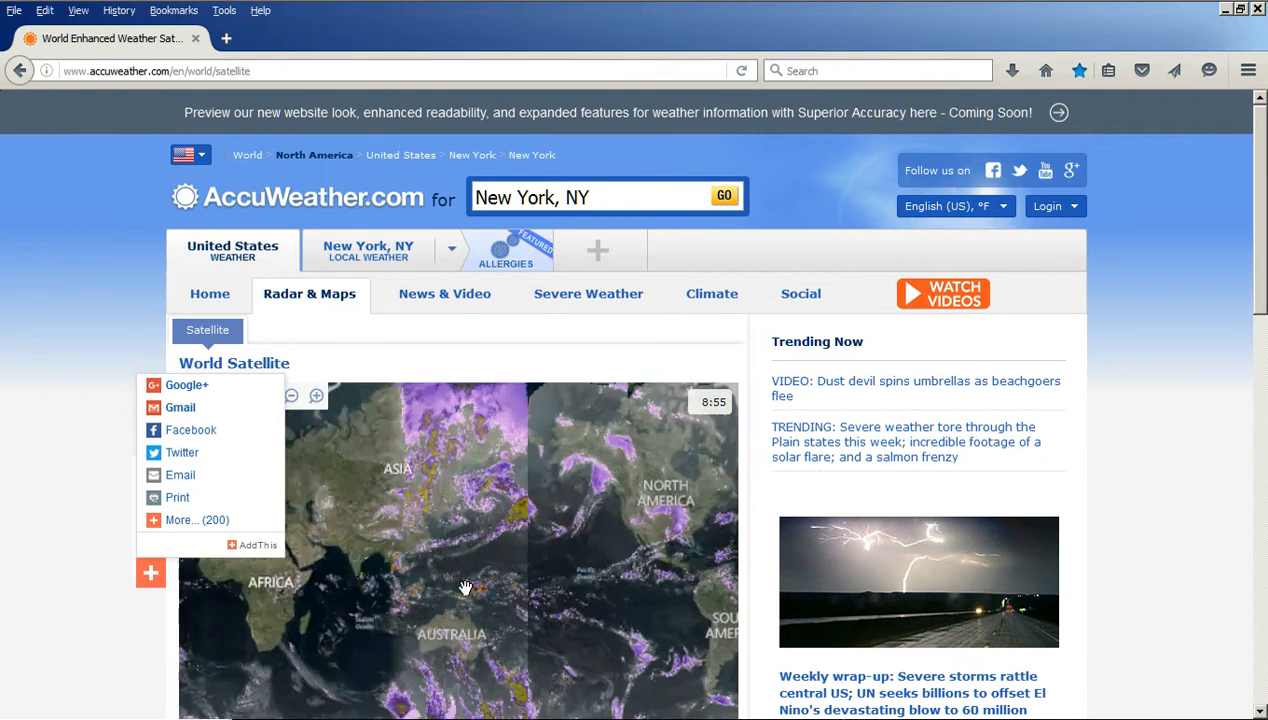
pyautogui.scroll(-2, 455, 523)
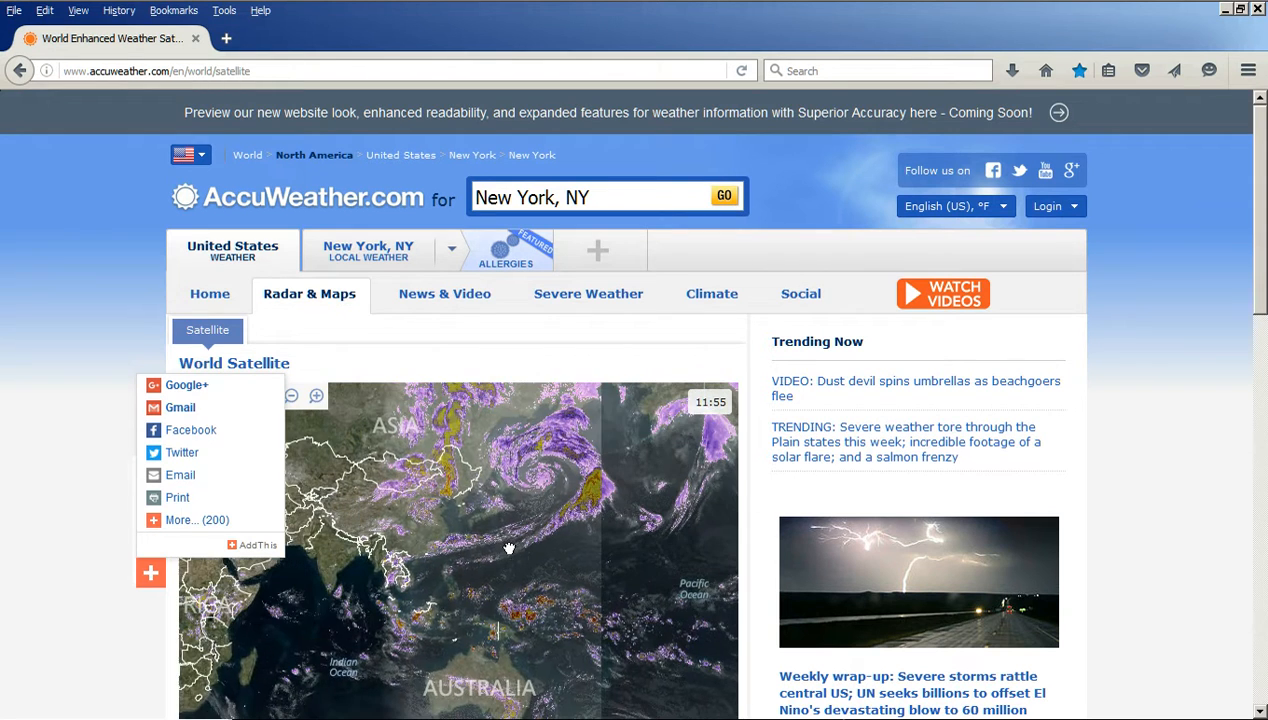
pyautogui.moveTo(506, 546); pyautogui.dragTo(521, 590)
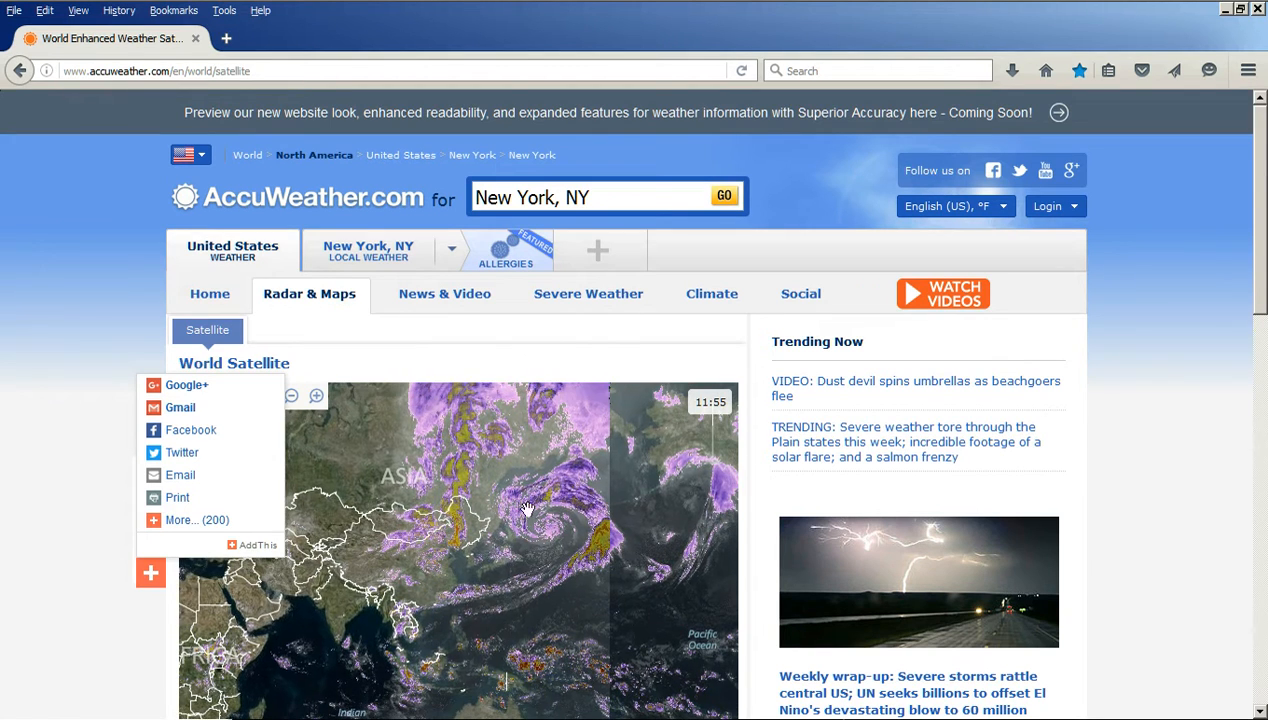
pyautogui.scroll(1, 510, 550)
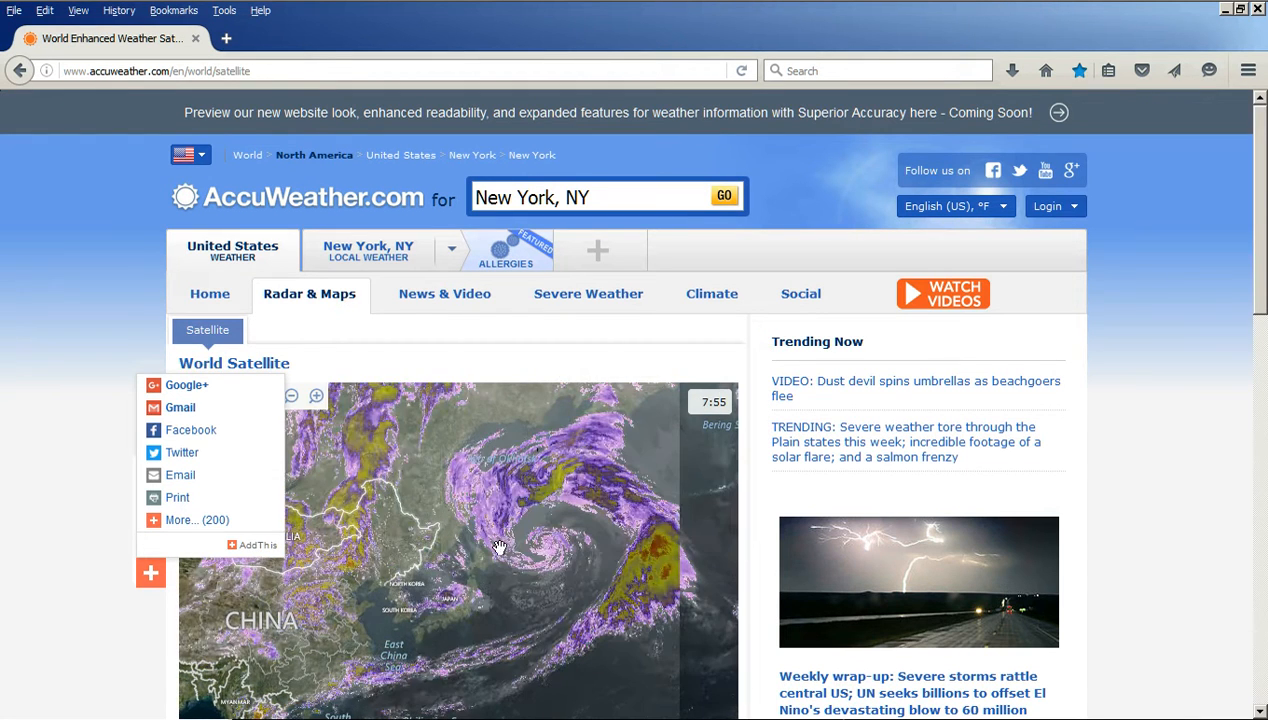
pyautogui.scroll(1, 450, 602)
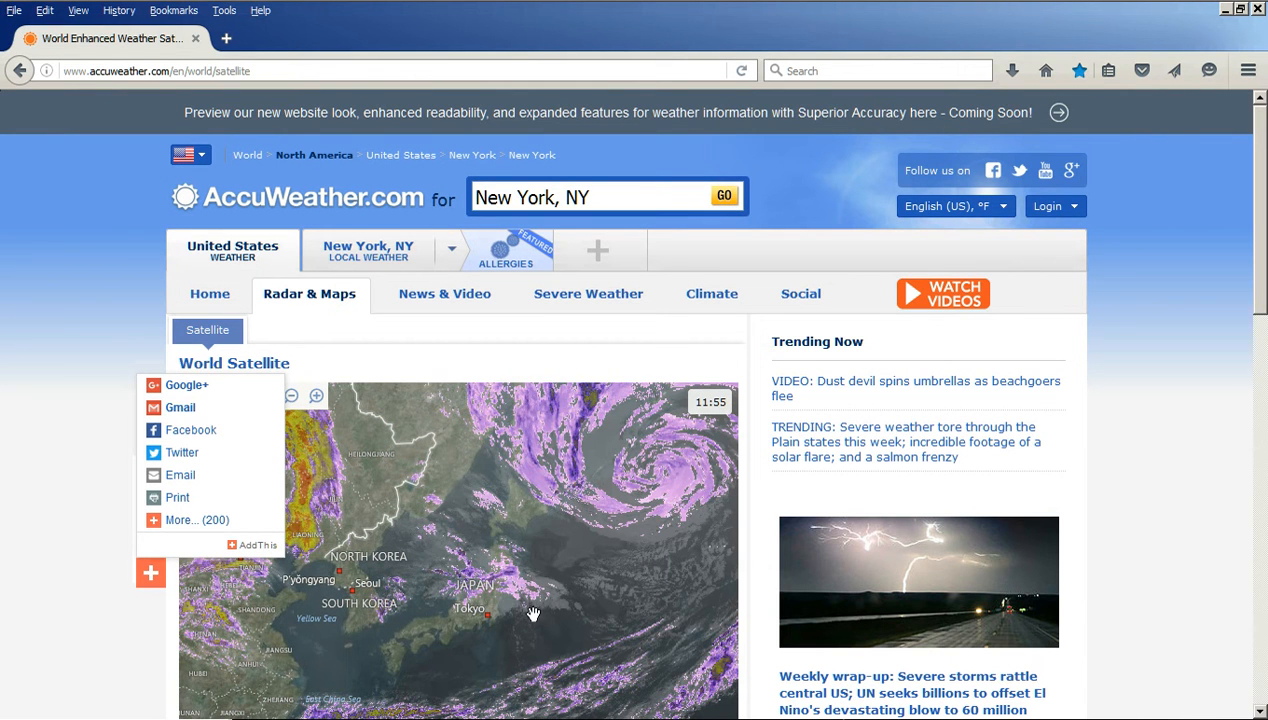
# Open WunderMap in a new browser tab and bring the spiral storm northeast of Japan into closer view.
pyautogui.moveTo(287, 15)
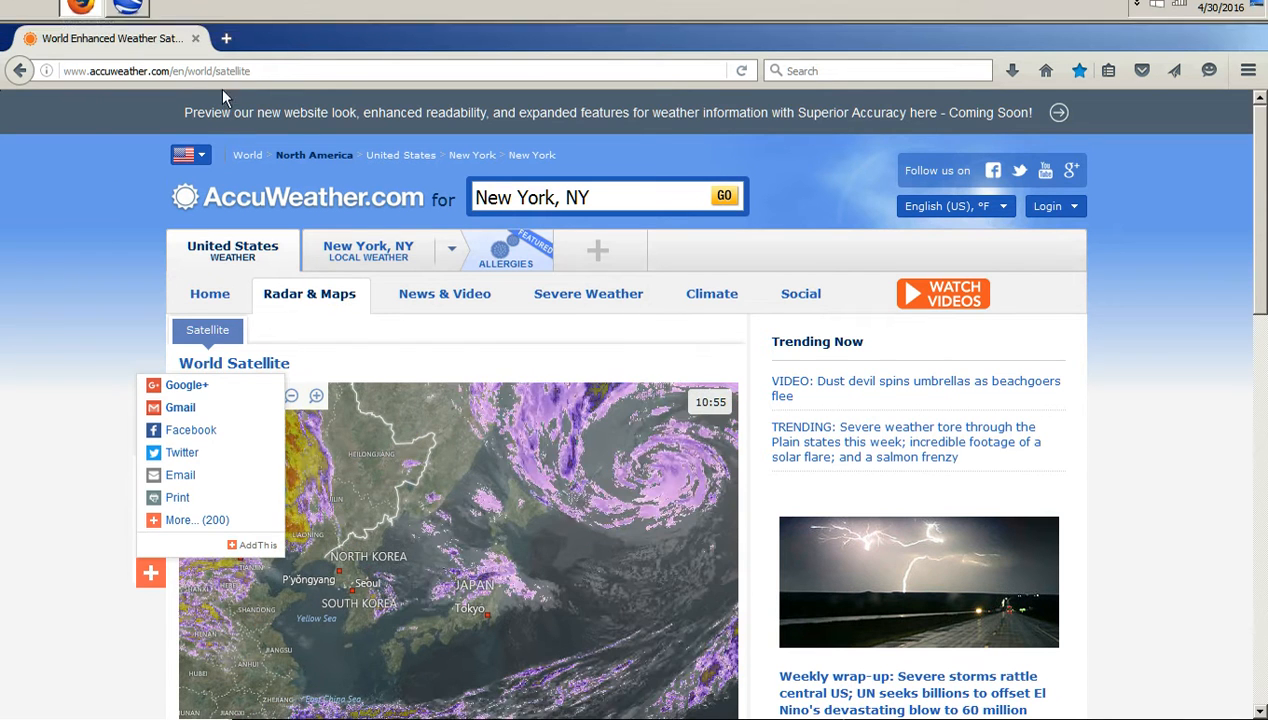
pyautogui.click(226, 38)
pyautogui.click(621, 302)
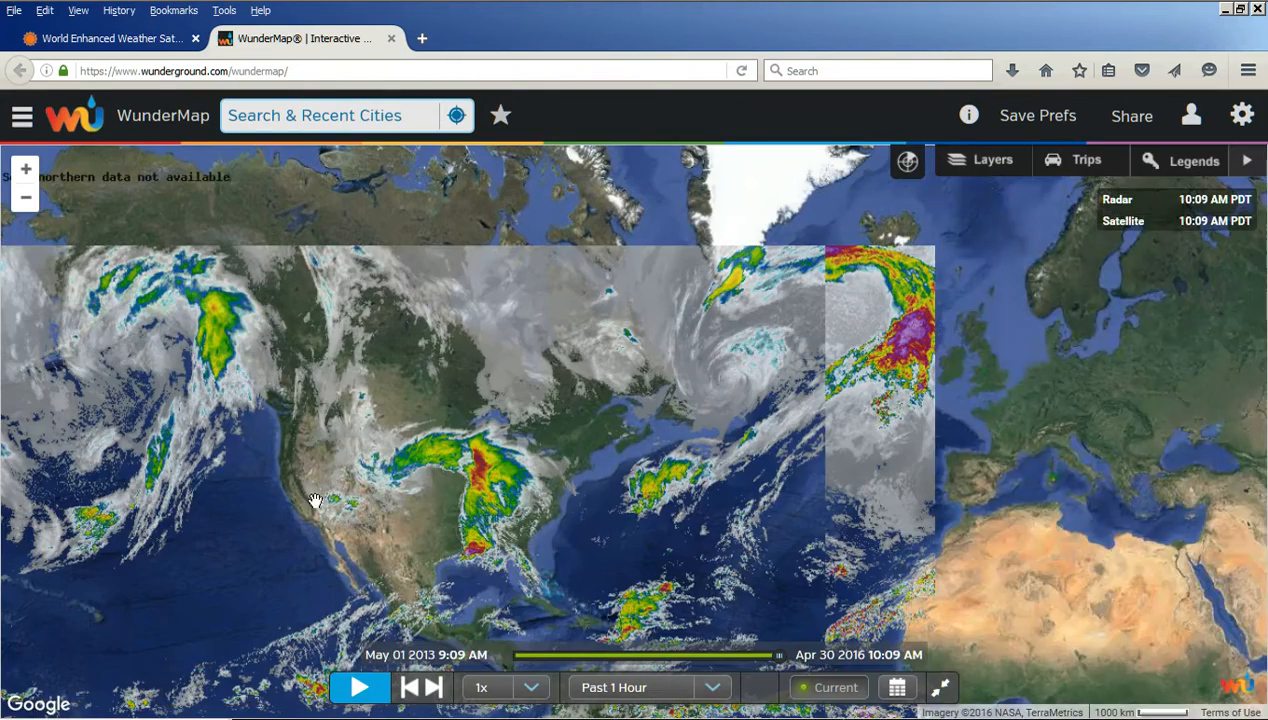
pyautogui.moveTo(199, 520); pyautogui.dragTo(759, 512)
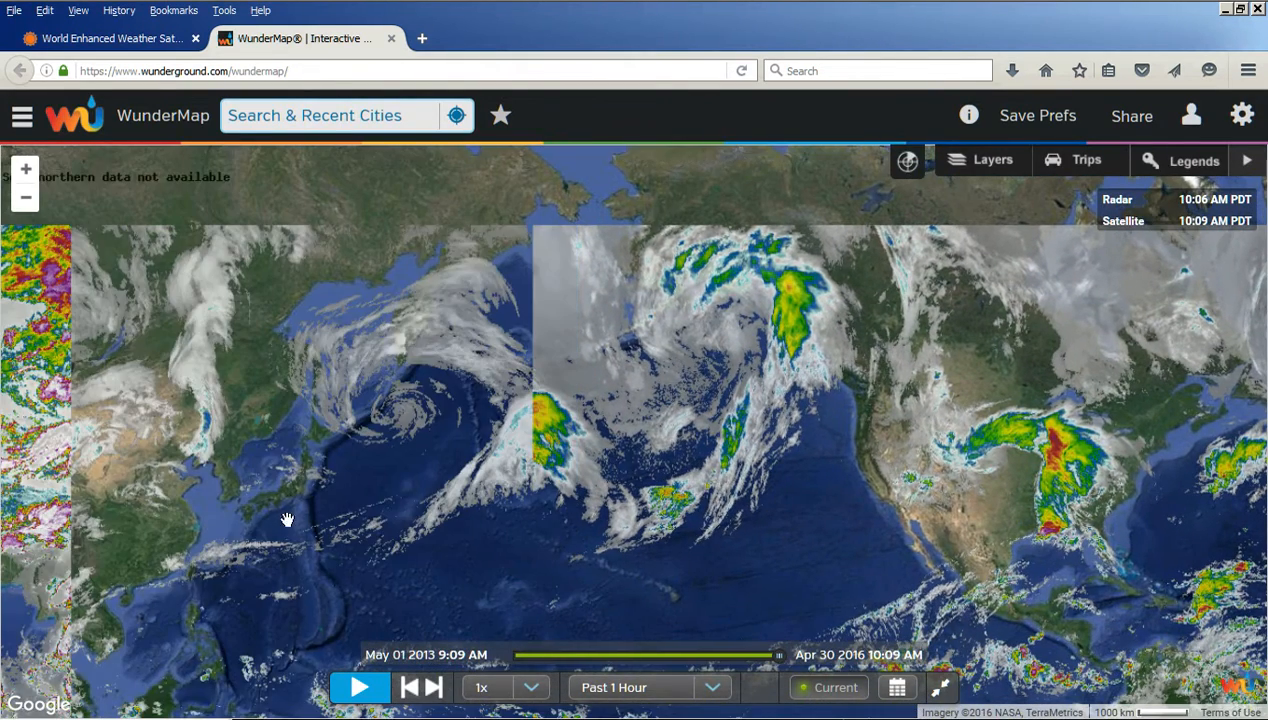
pyautogui.scroll(1, 255, 519)
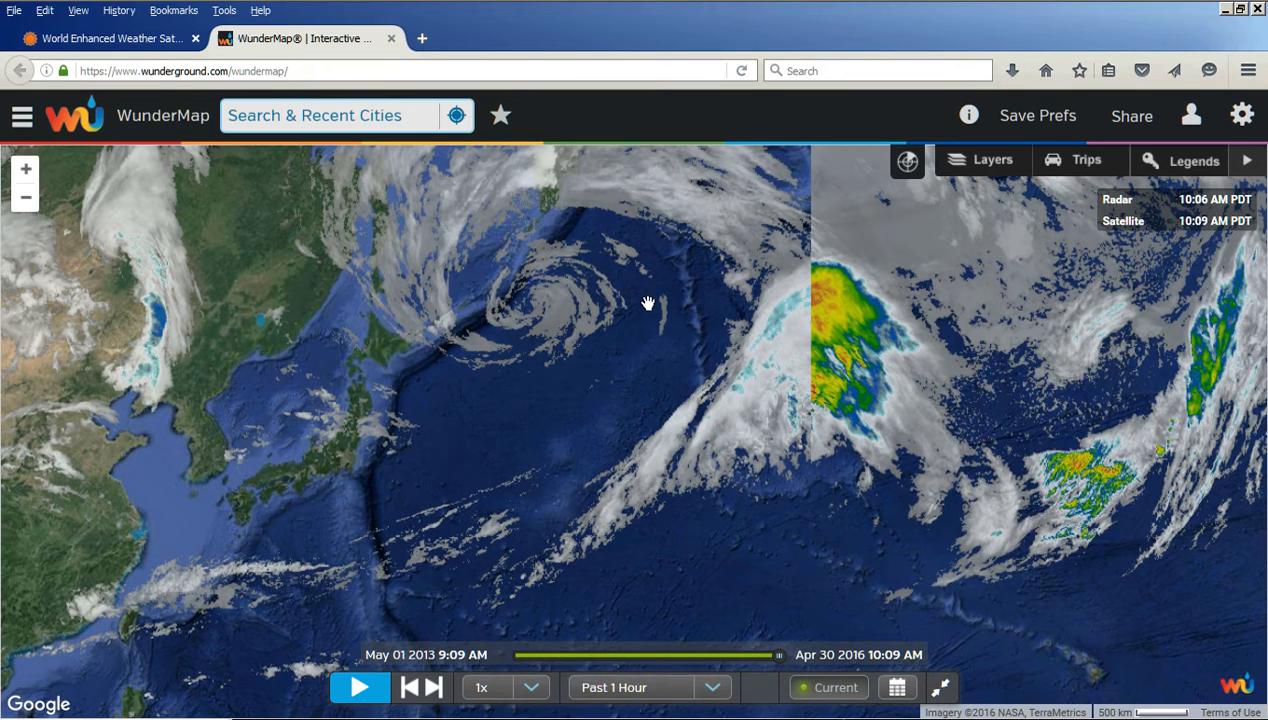
# Return to the AccuWeather satellite map and examine the storm and the cloud band over Mongolia, China and Korea.
pyautogui.click(115, 40)
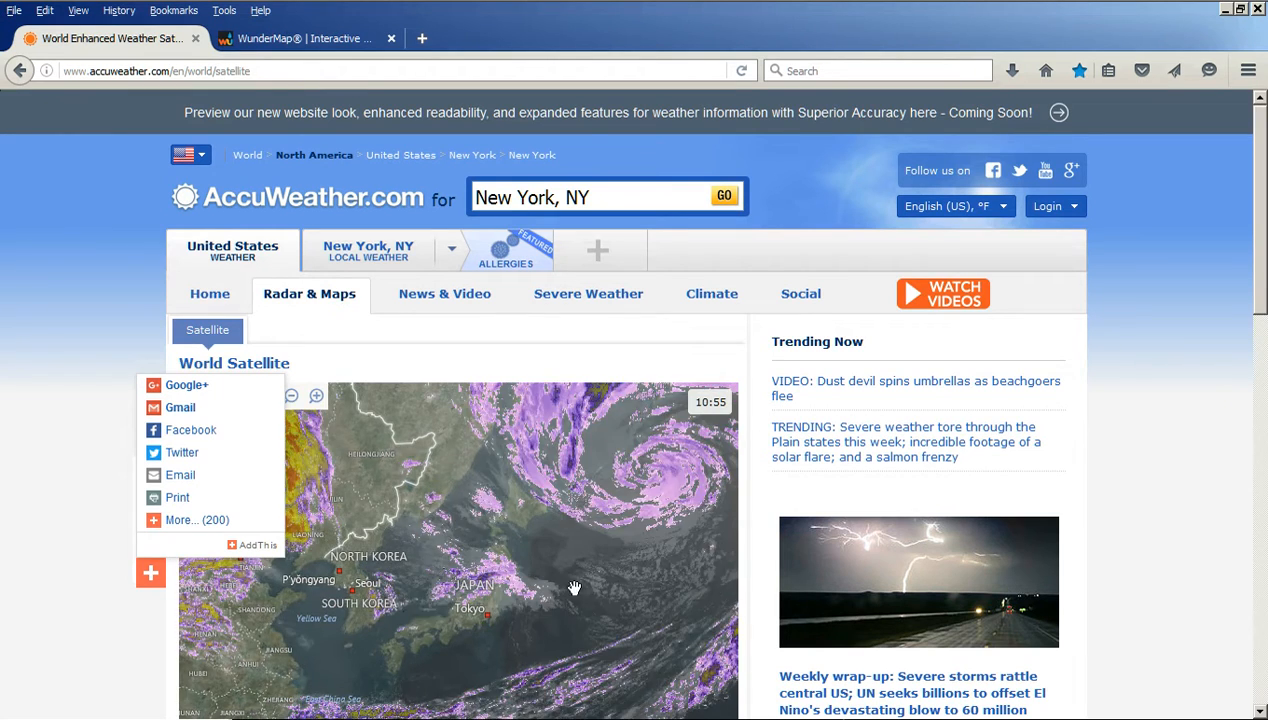
pyautogui.scroll(-1, 612, 602)
pyautogui.moveTo(625, 598); pyautogui.dragTo(572, 598)
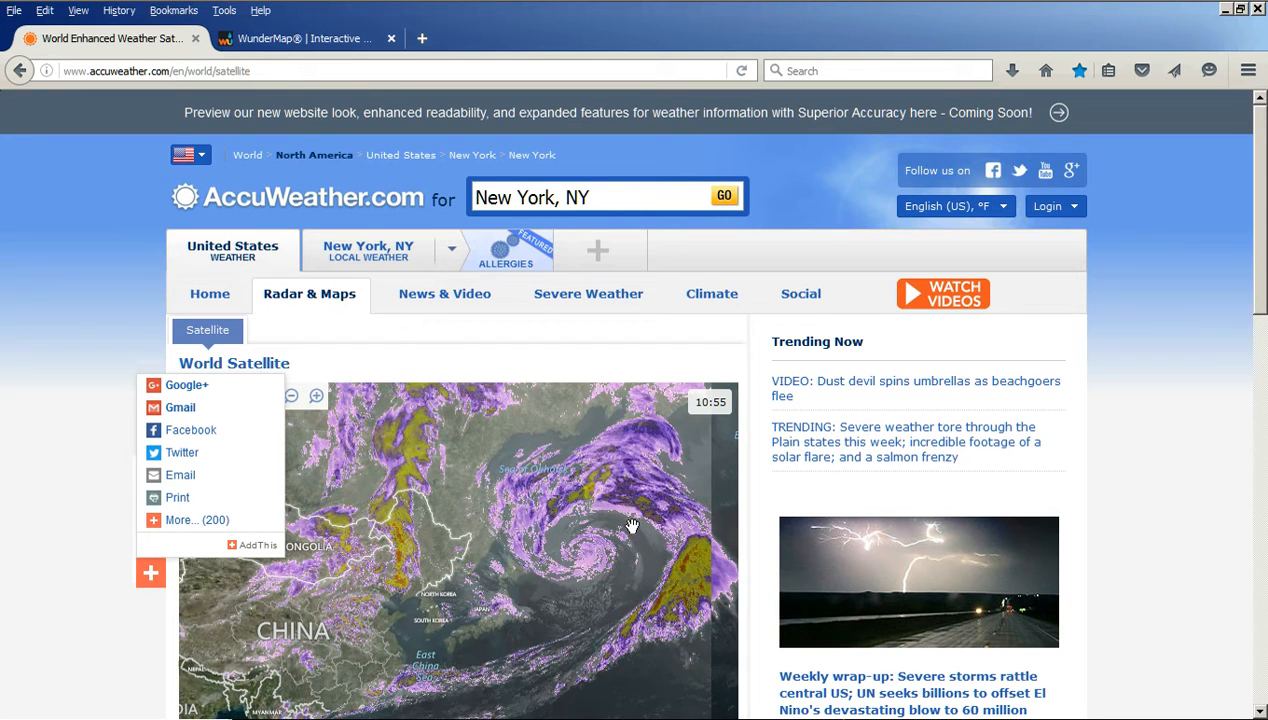
pyautogui.moveTo(437, 528); pyautogui.dragTo(537, 604)
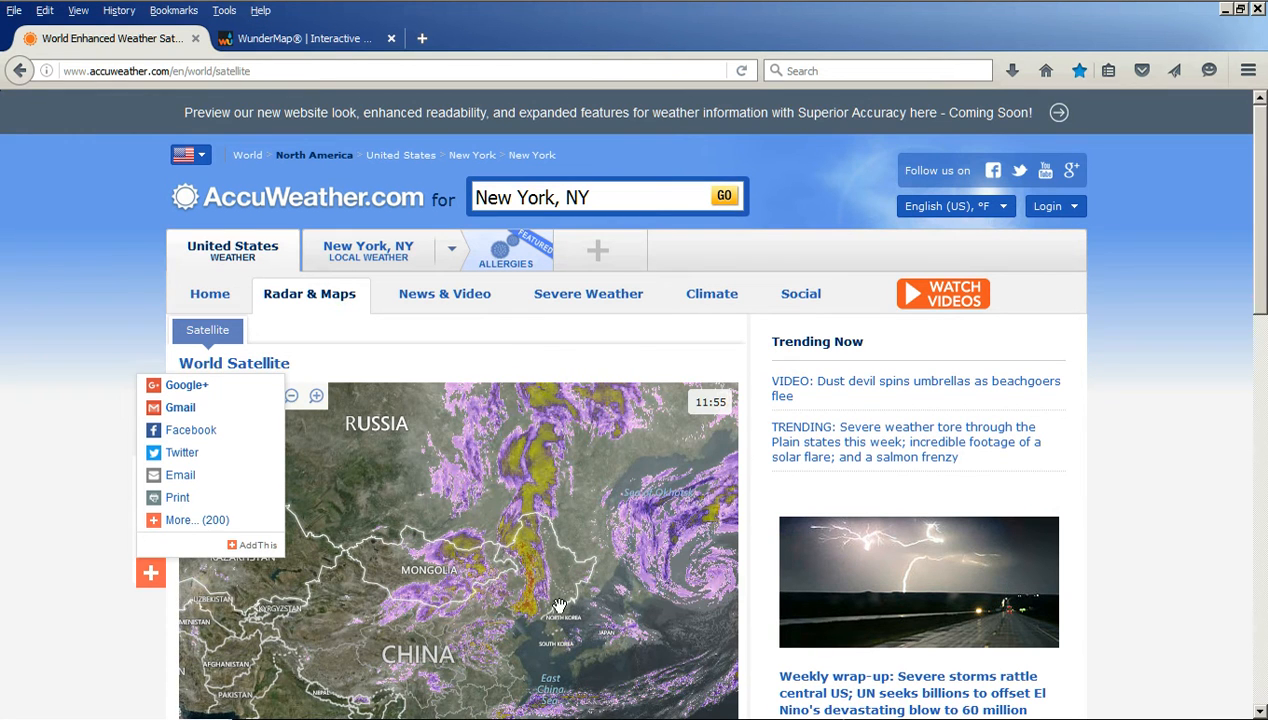
pyautogui.moveTo(559, 607); pyautogui.dragTo(553, 541)
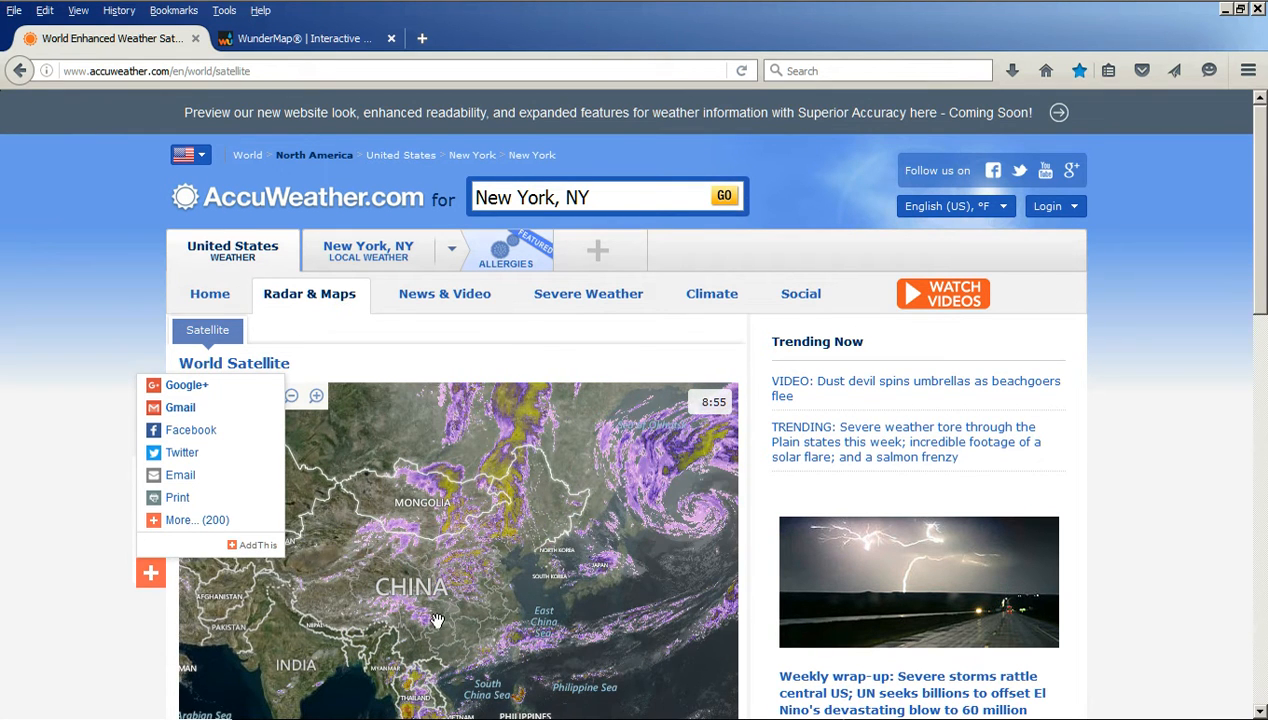
# Compare the cloud band over northeastern China on WunderMap with the same area on AccuWeather's full World Satellite map.
pyautogui.click(309, 40)
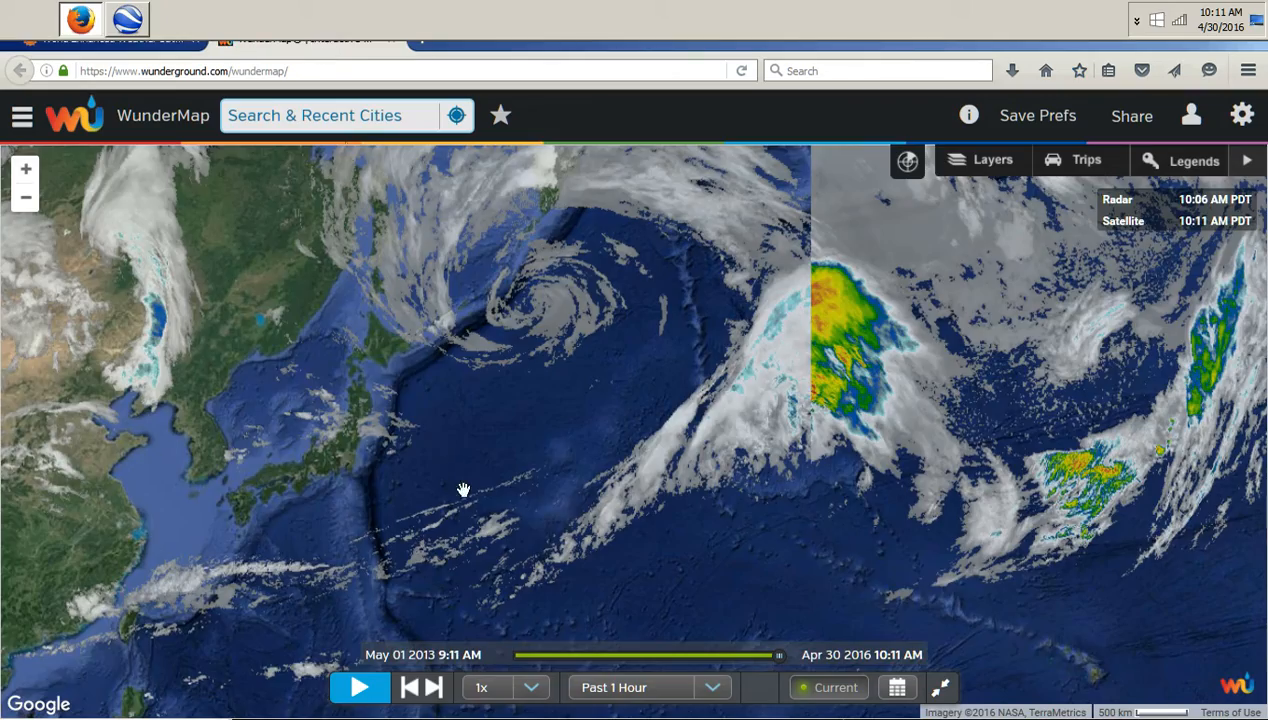
pyautogui.moveTo(334, 481); pyautogui.dragTo(800, 489)
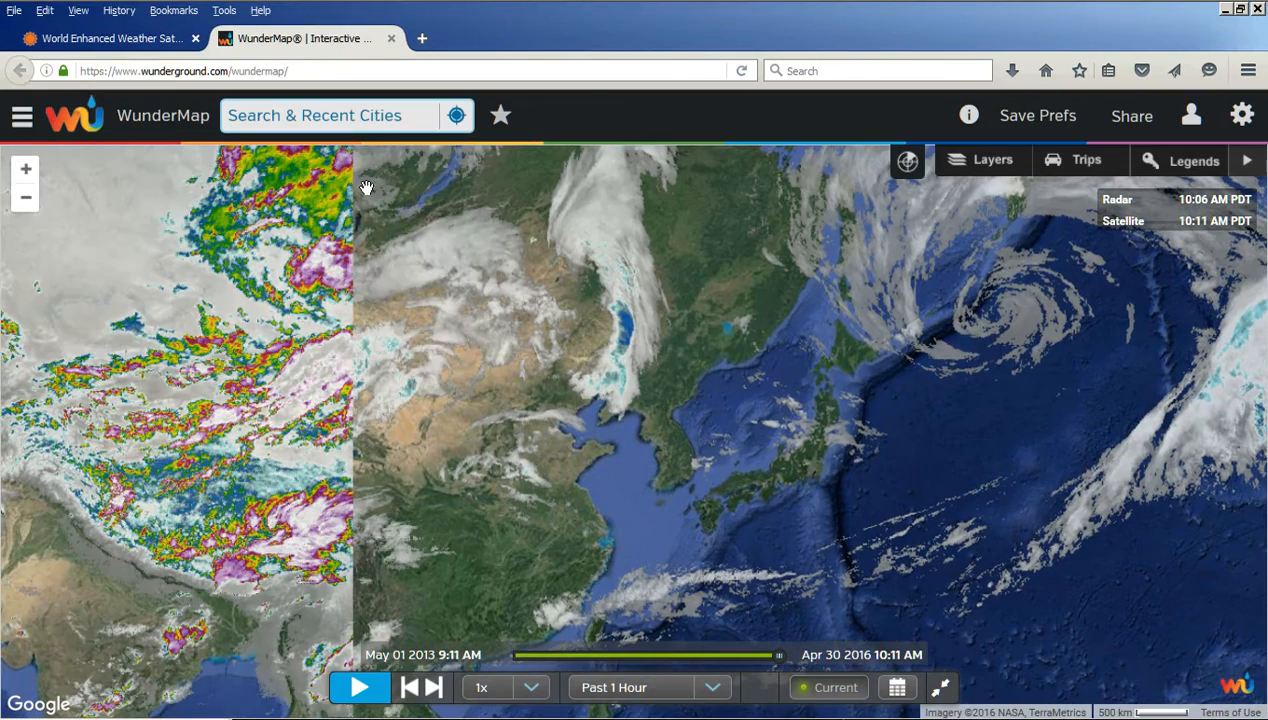
pyautogui.click(110, 40)
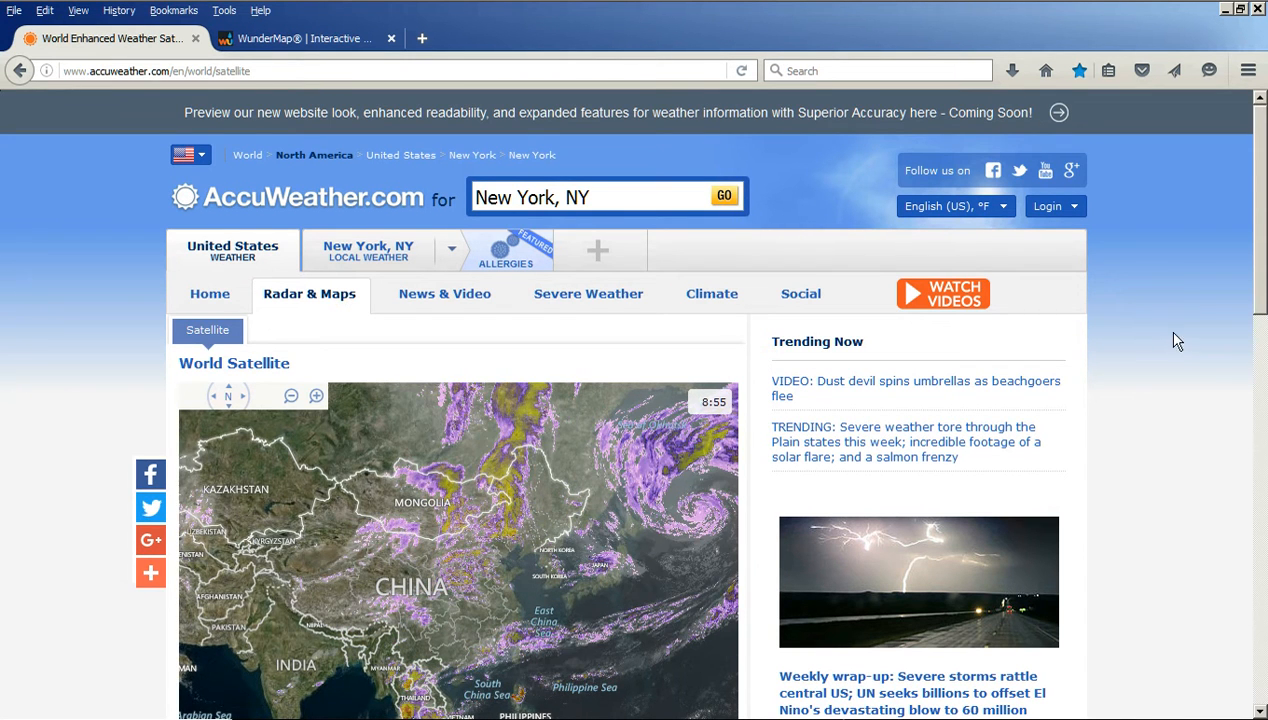
pyautogui.scroll(-2, 1190, 350)
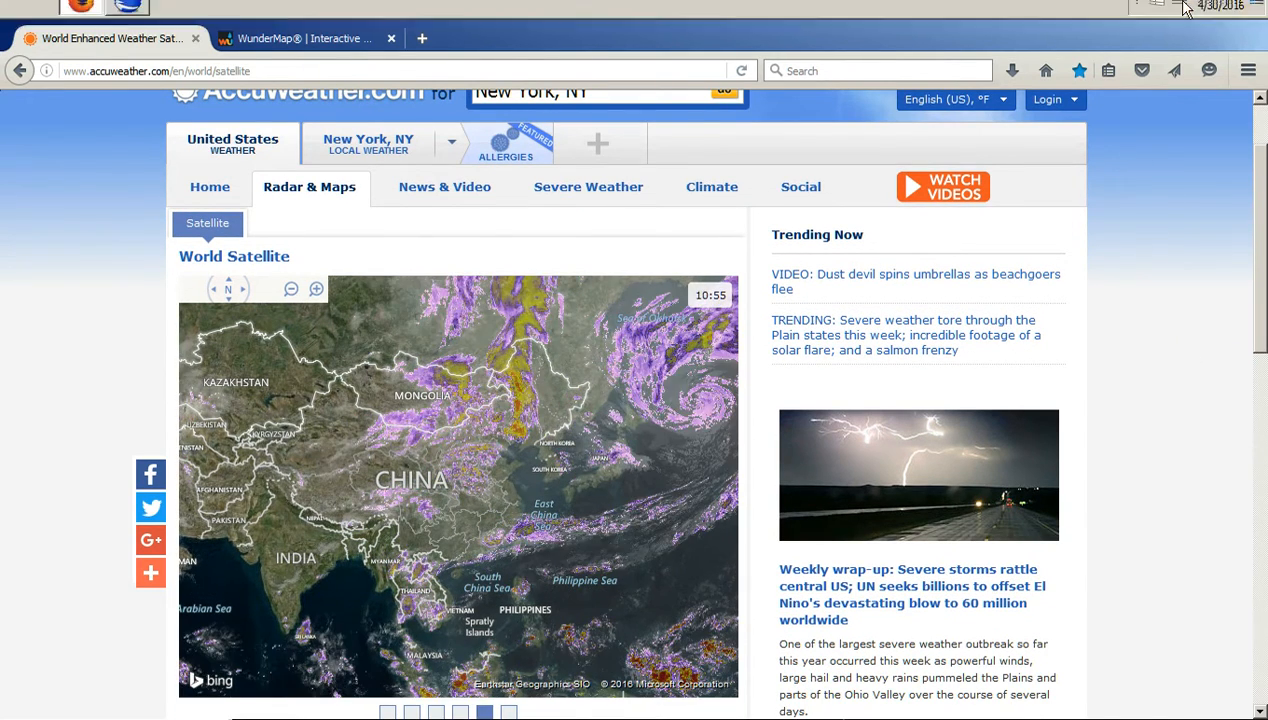
pyautogui.click(1141, 22)
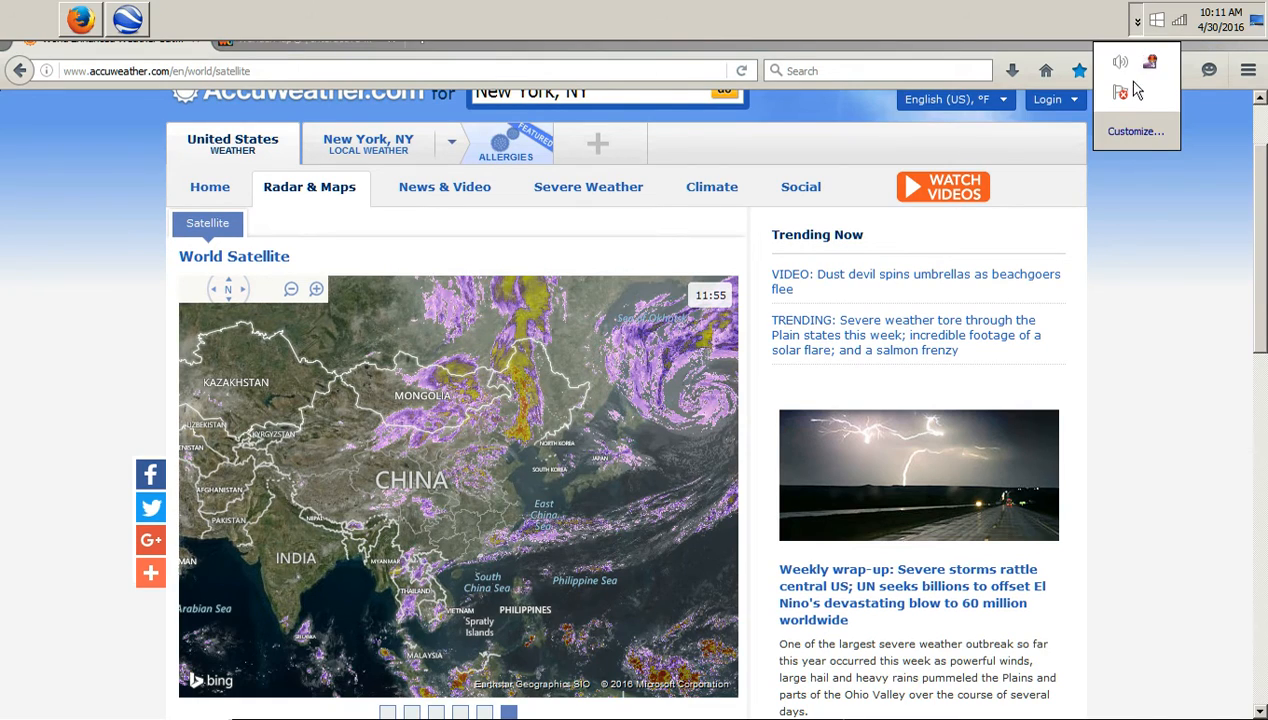